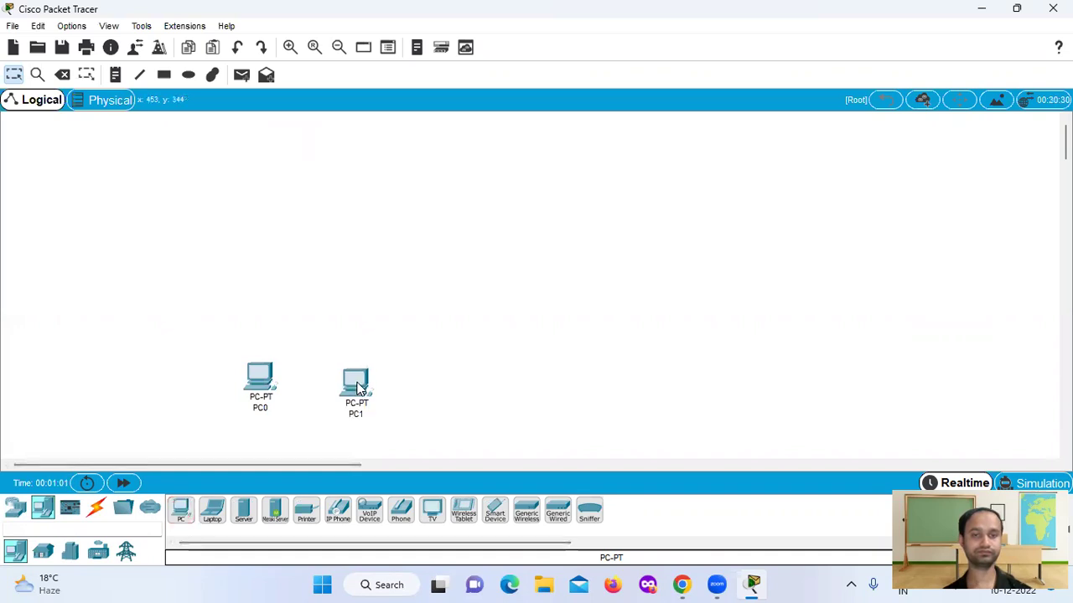
- Place two more PC-PT devices, PC2 and PC3, to the right of PC1
click(180, 512)
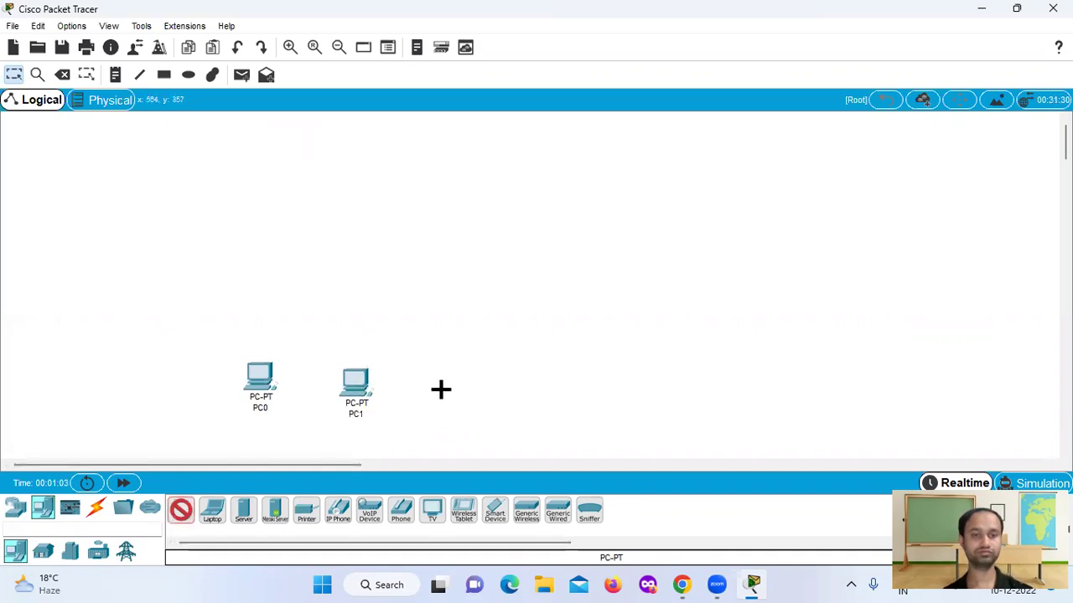
click(440, 389)
click(180, 511)
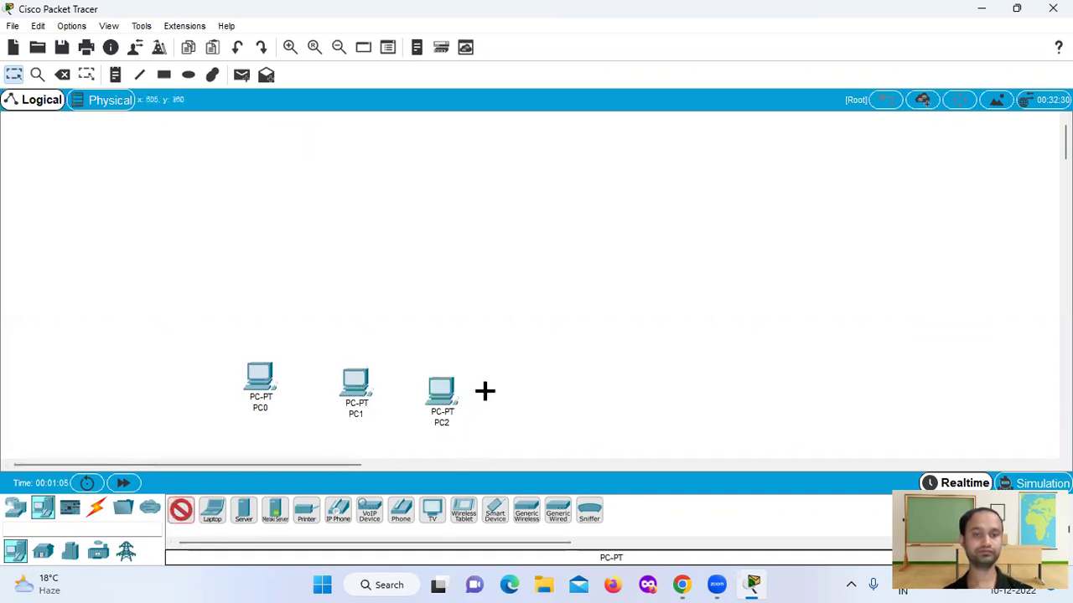
click(514, 393)
- Drag PC0 through PC3 into a level, evenly spaced row
drag(358, 379, 357, 375)
drag(444, 401, 451, 385)
drag(515, 392, 530, 383)
drag(265, 377, 369, 384)
drag(445, 386, 457, 393)
drag(521, 382, 549, 374)
drag(457, 390, 460, 377)
click(366, 387)
drag(366, 387, 367, 378)
drag(462, 381, 460, 376)
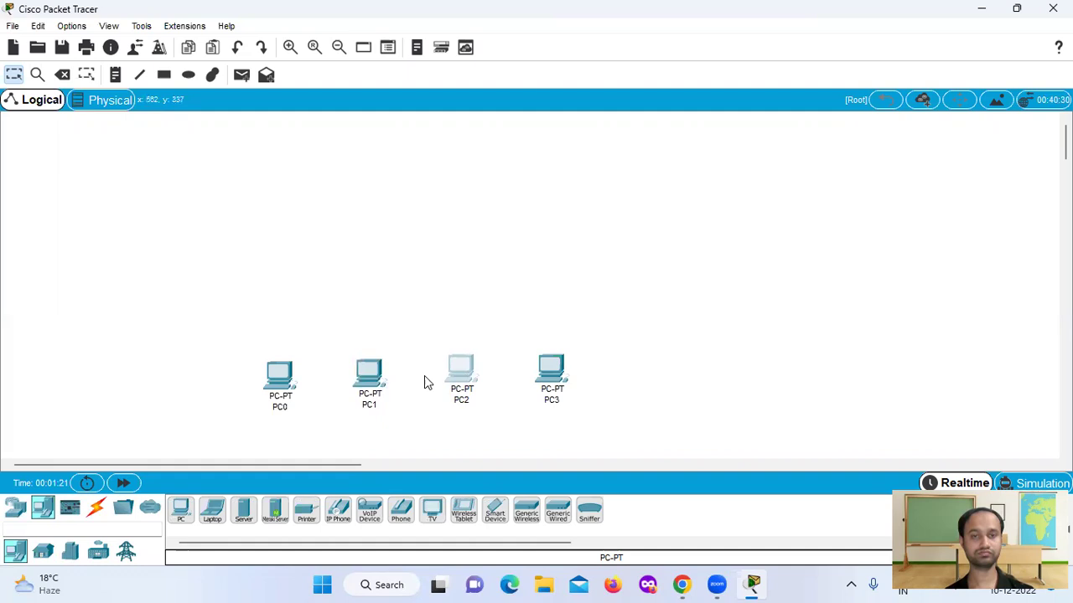
drag(367, 381, 368, 376)
drag(295, 377, 293, 370)
click(212, 329)
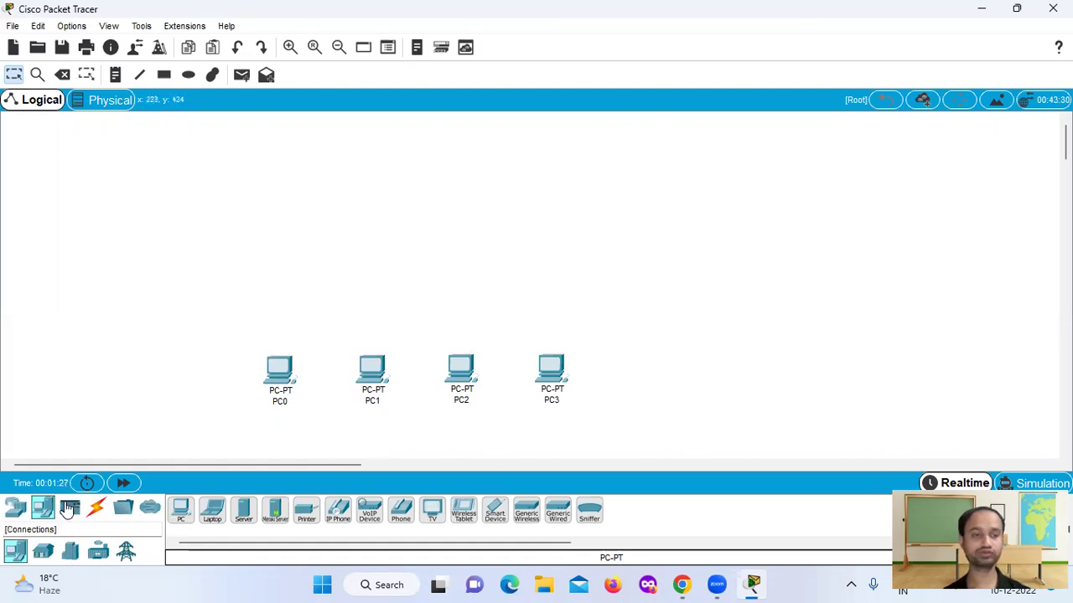
- Browse the Network Devices router and switch categories, ending on the Switches list
click(15, 507)
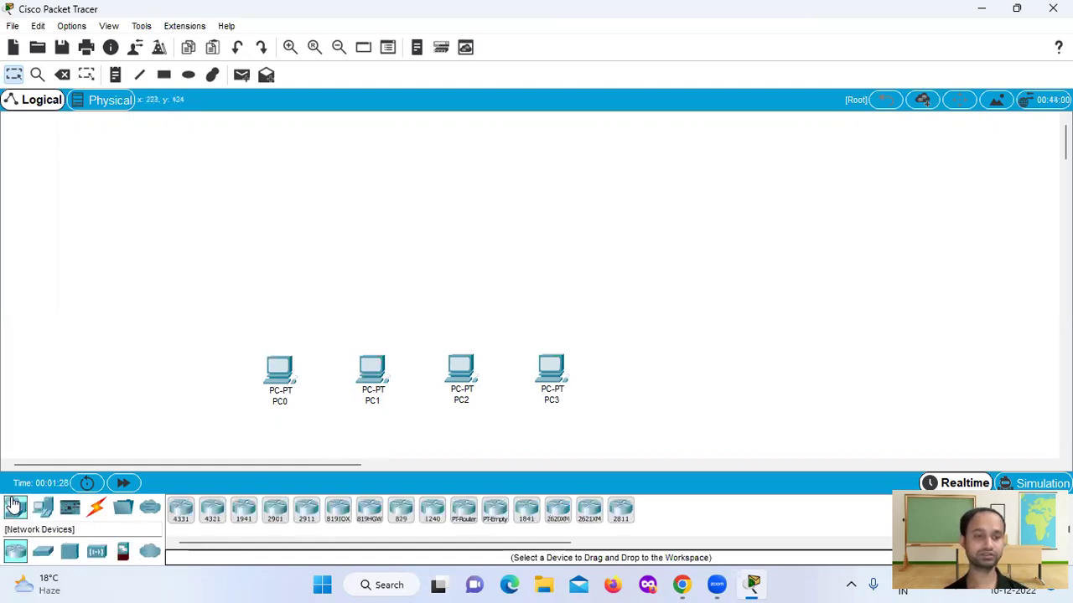
click(44, 553)
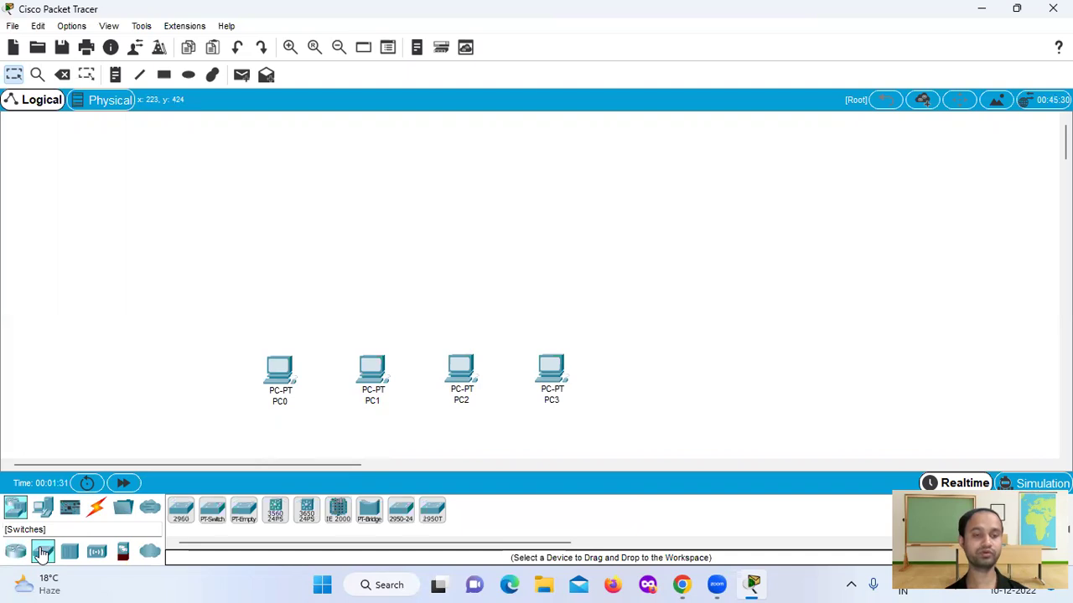
click(12, 556)
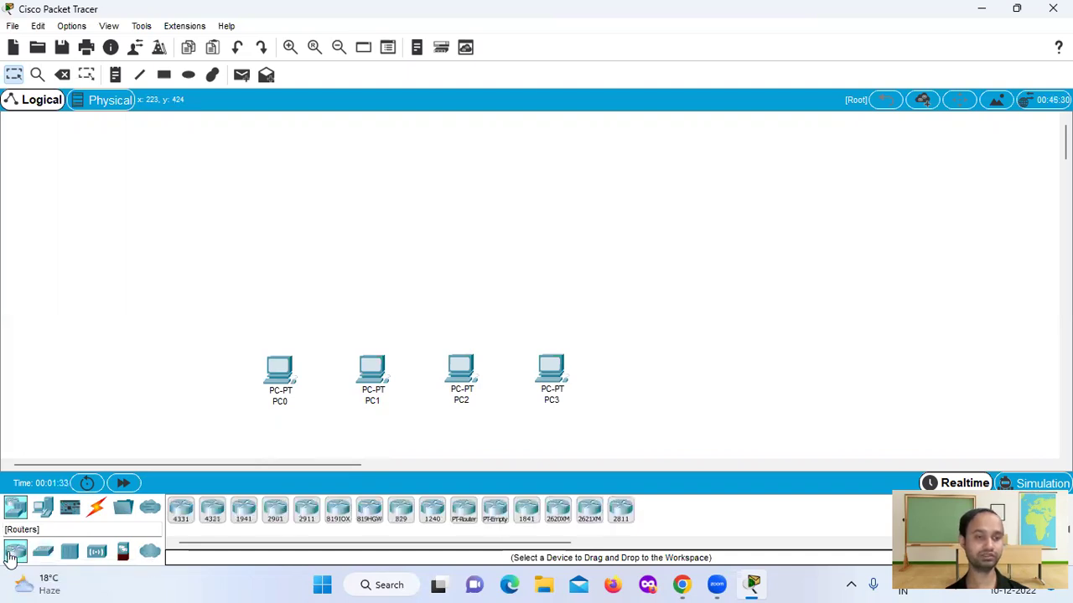
click(44, 509)
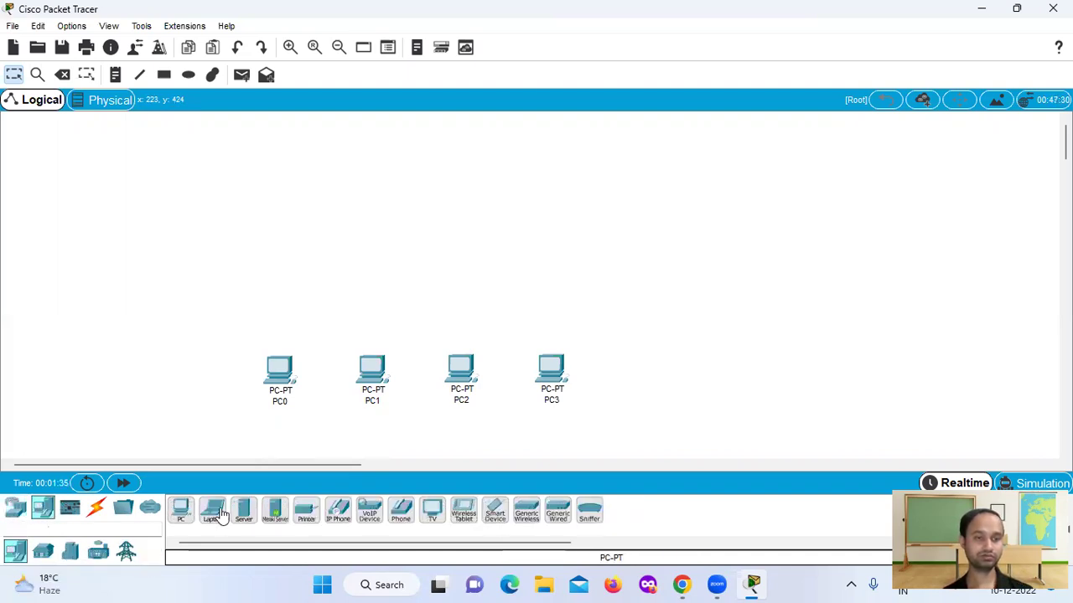
click(14, 509)
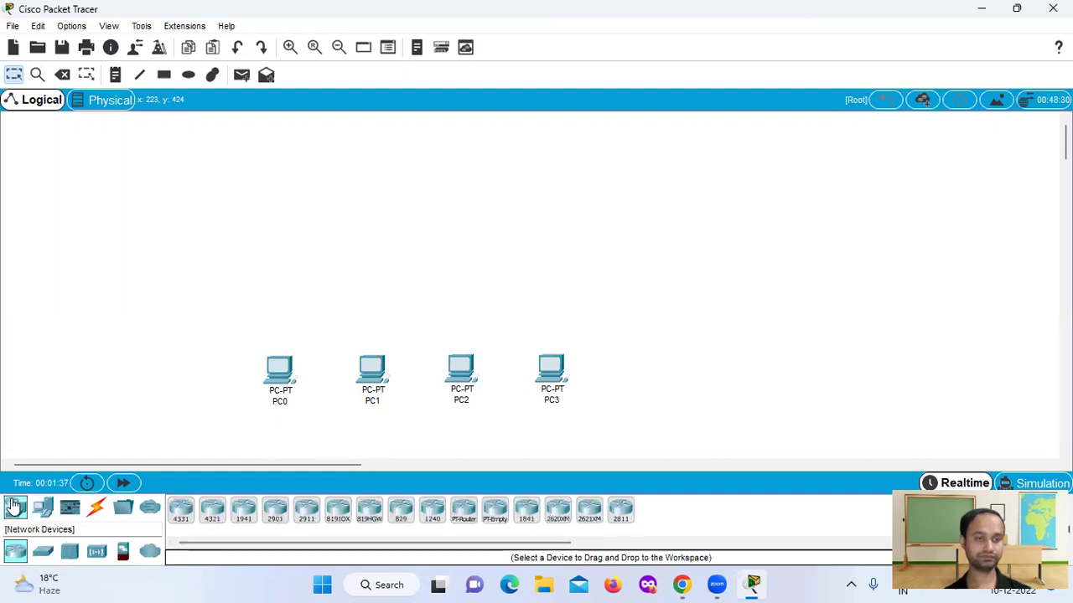
click(42, 553)
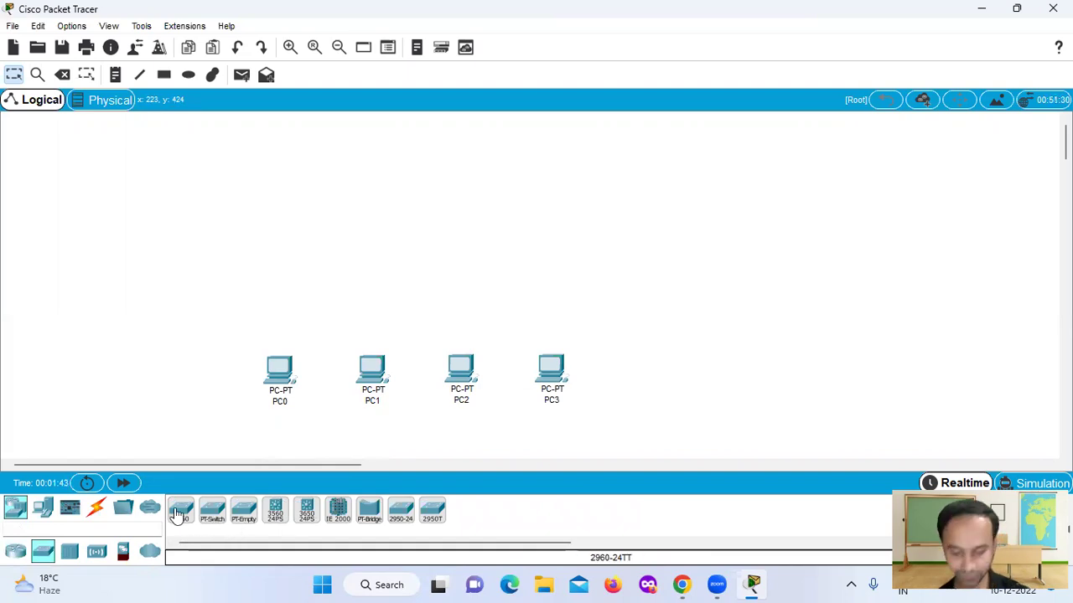
- Place two 2960-24TT switches, Switch0 and Switch1, side by side above the PCs
click(181, 513)
click(377, 263)
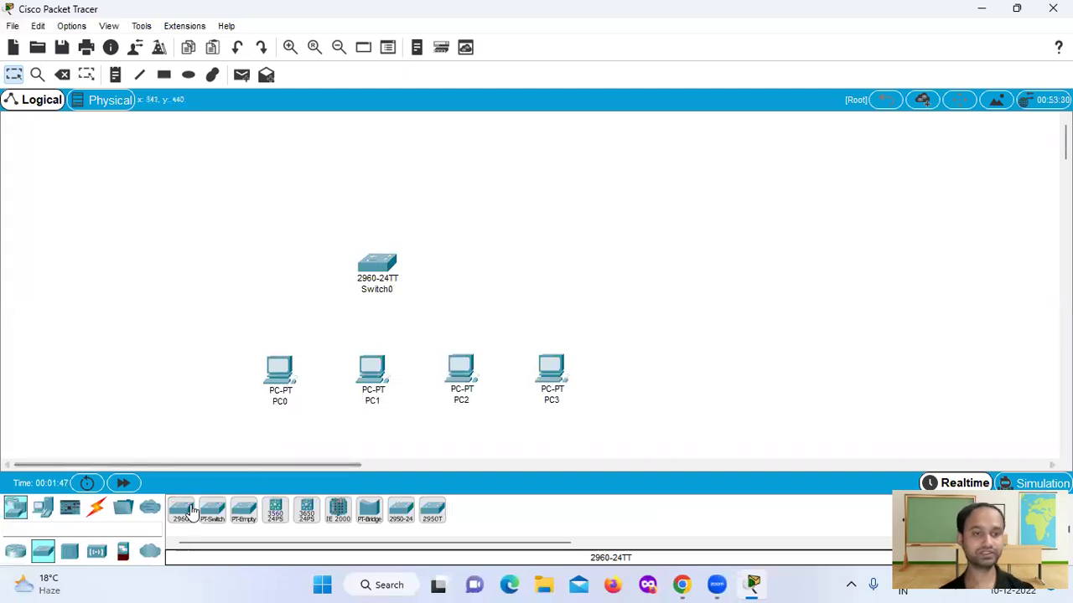
click(177, 515)
click(469, 264)
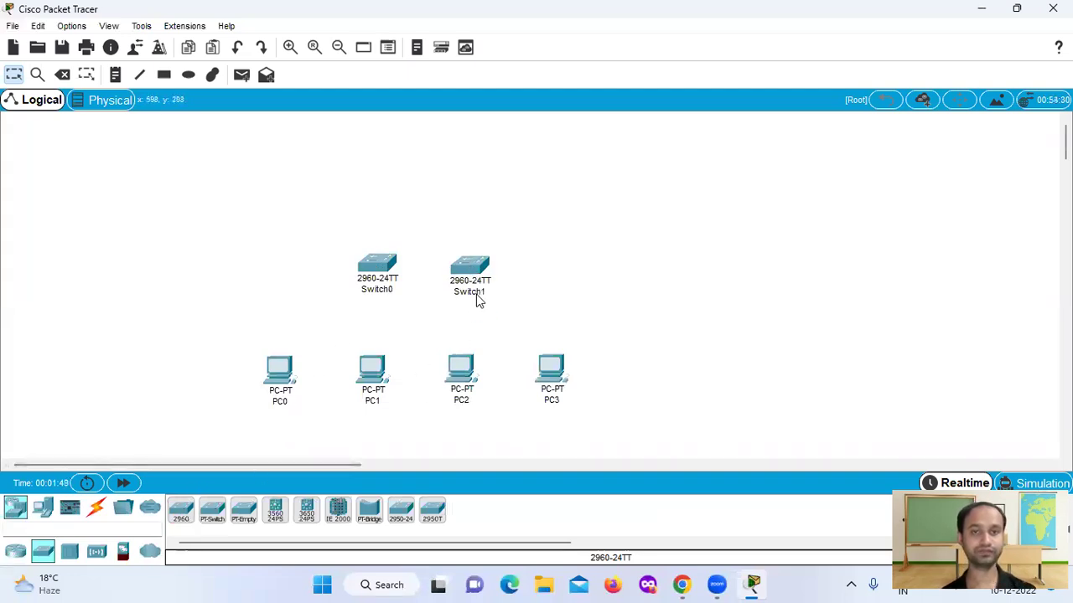
- Nudge both switches into line and bring up the Routers list
drag(476, 270, 481, 264)
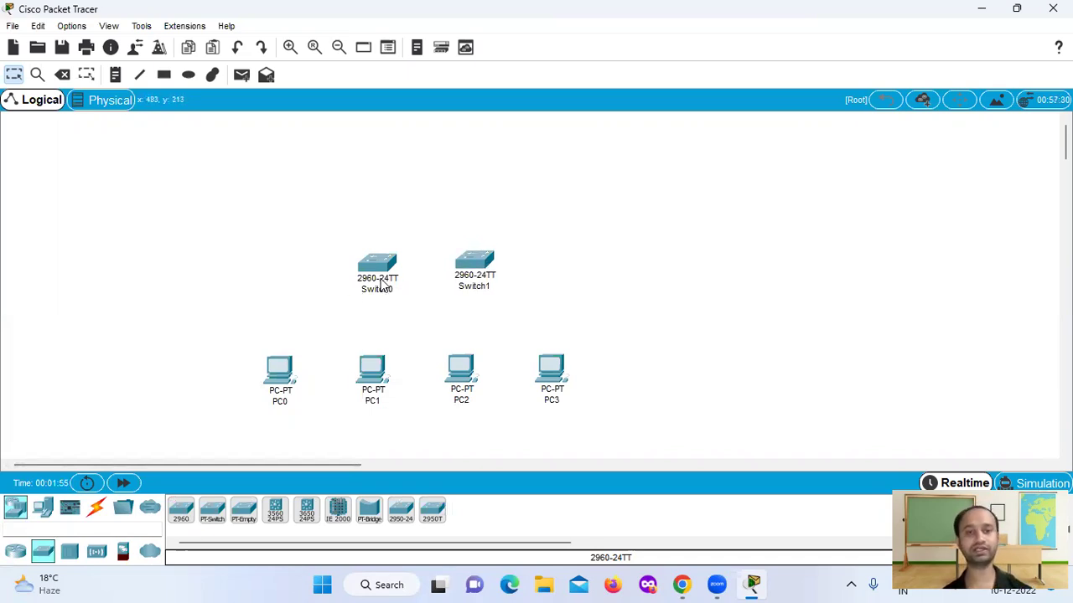
drag(384, 272, 381, 266)
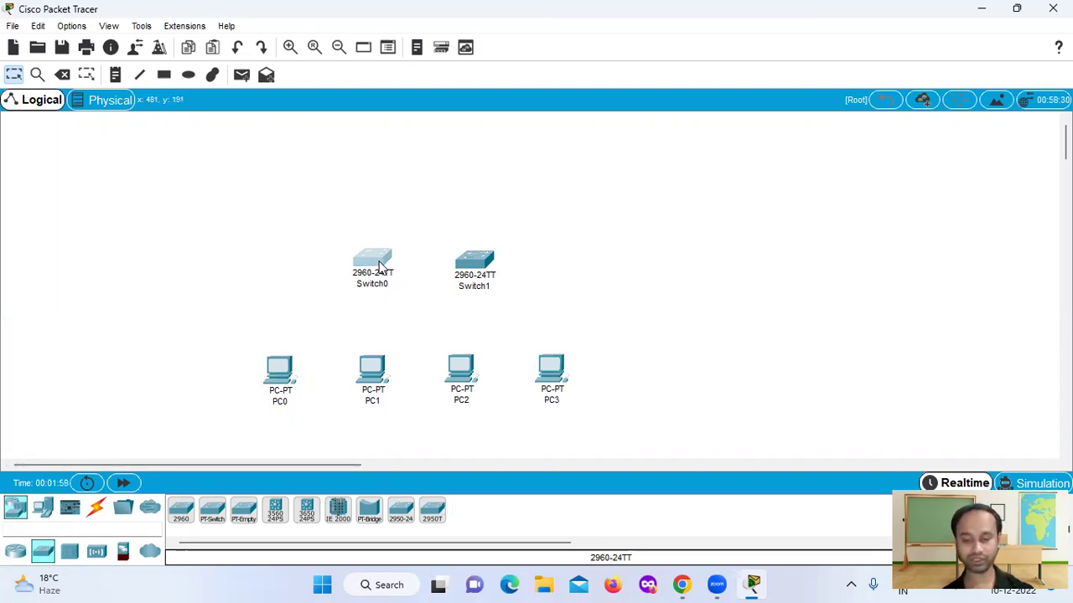
drag(378, 265, 379, 266)
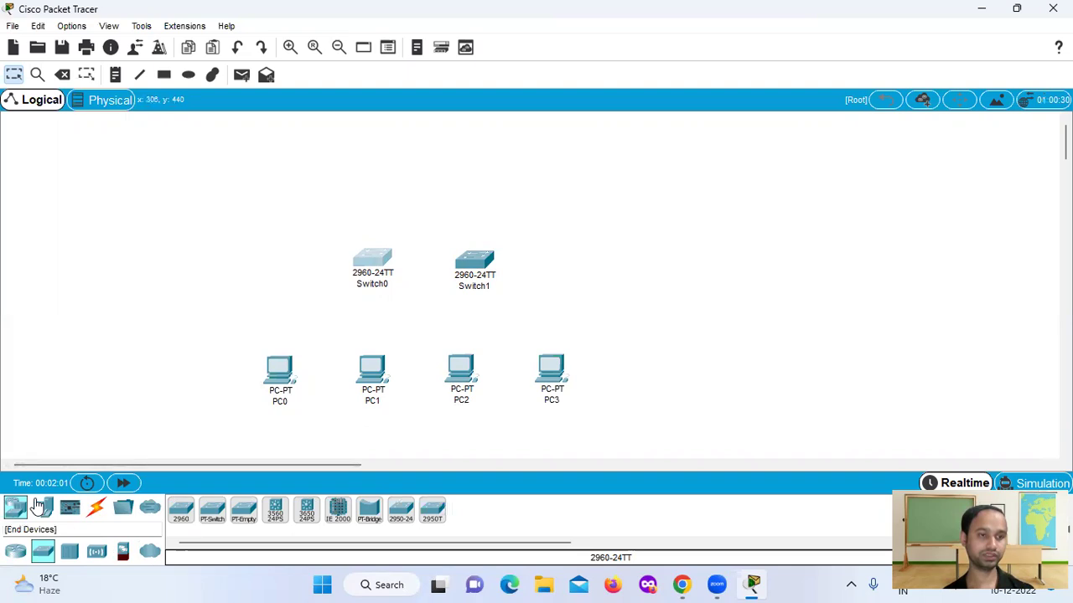
click(43, 509)
click(13, 511)
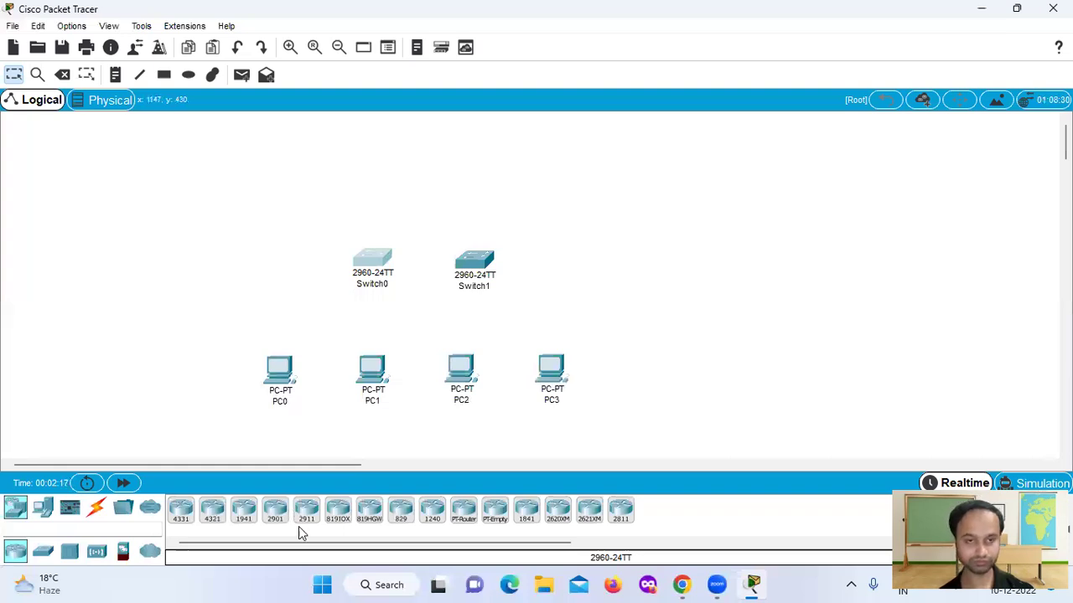
- Place ISR4331 Router0 above the switches, with Server-PT Server0 upper left and Server1 right
click(181, 509)
click(434, 185)
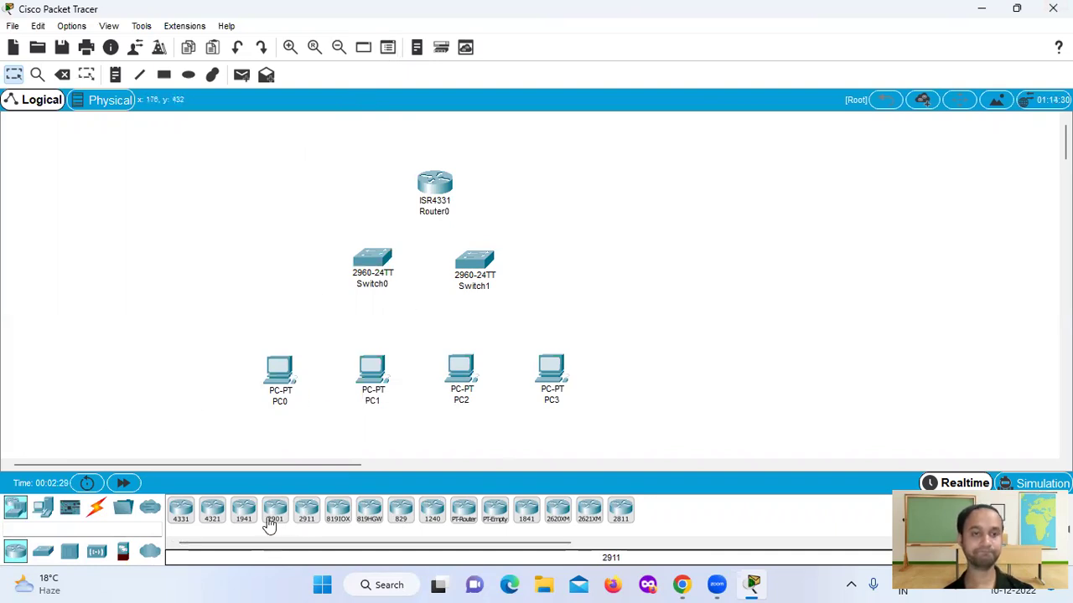
click(43, 509)
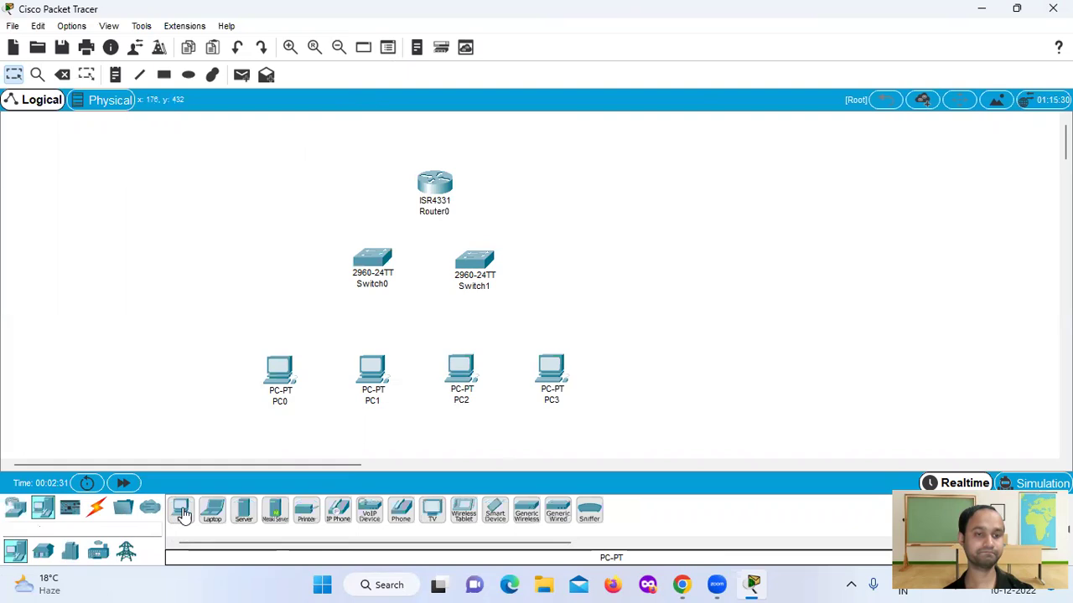
click(243, 510)
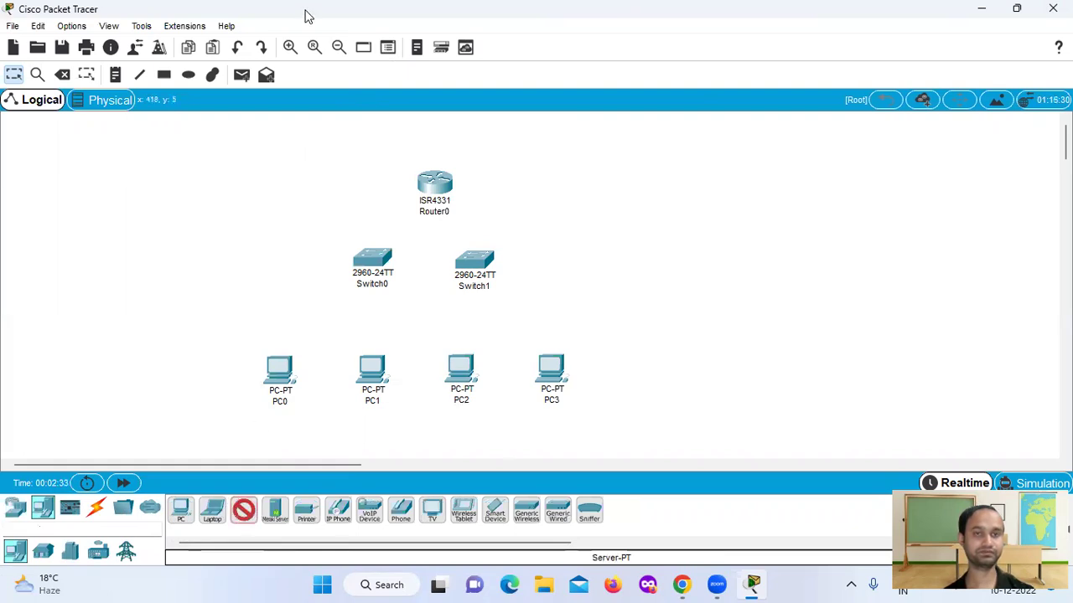
click(354, 162)
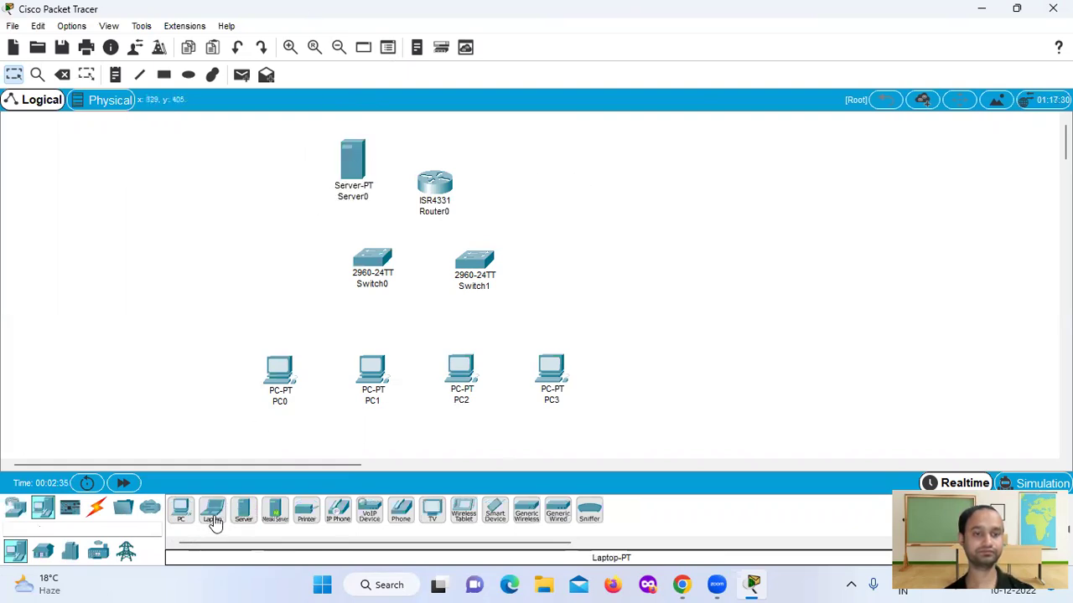
click(243, 511)
click(567, 149)
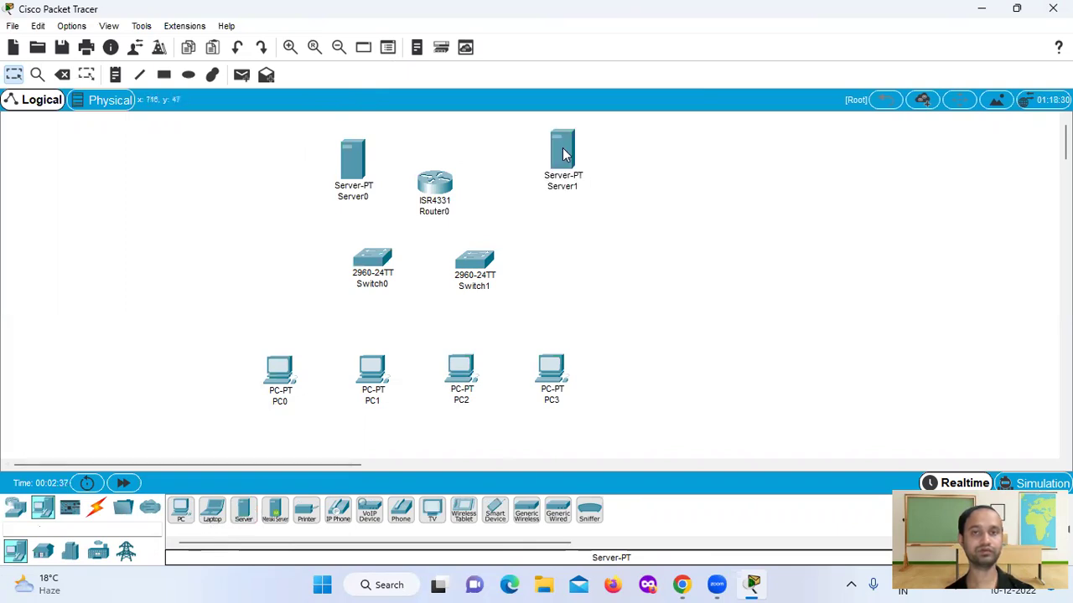
- Lower the four PCs and spread Switch0 and Switch1 above their PC pairs
drag(436, 183, 444, 186)
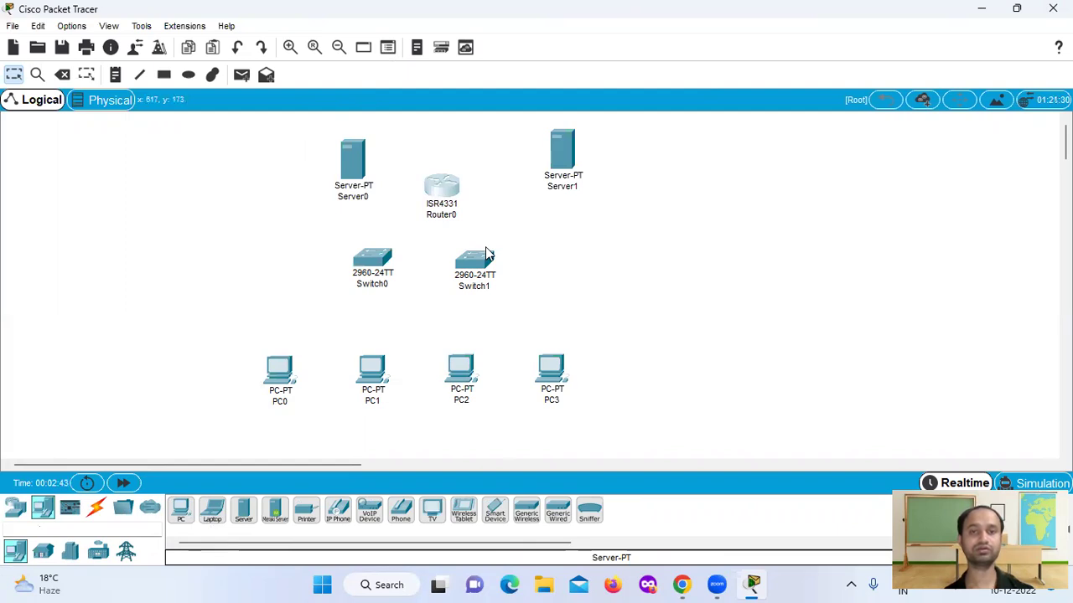
drag(449, 198, 451, 200)
drag(354, 170, 359, 155)
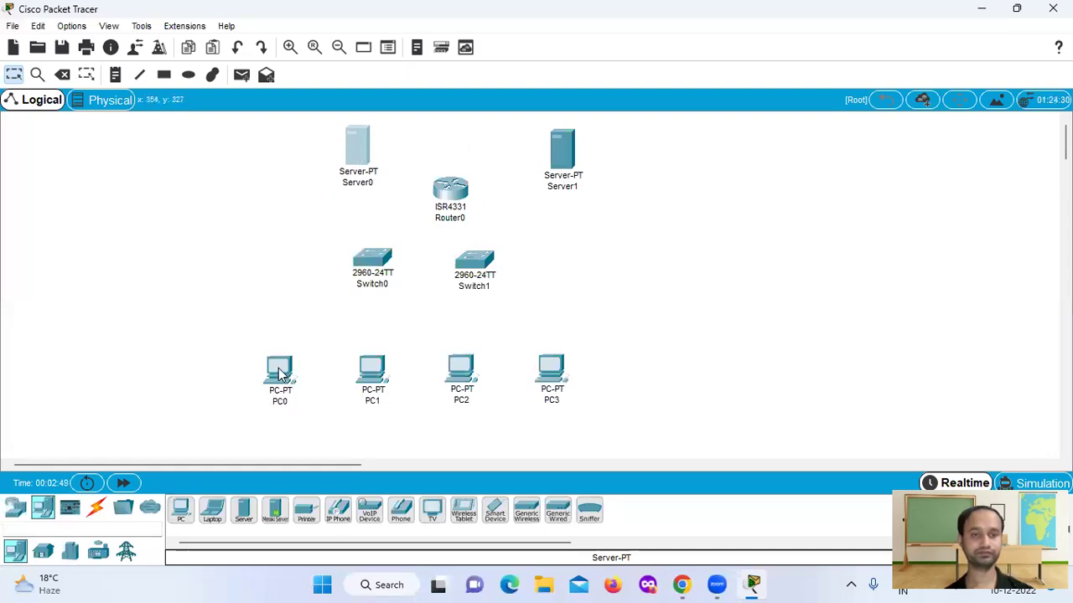
drag(279, 373, 281, 384)
drag(368, 386, 379, 404)
drag(461, 381, 476, 395)
drag(549, 379, 574, 397)
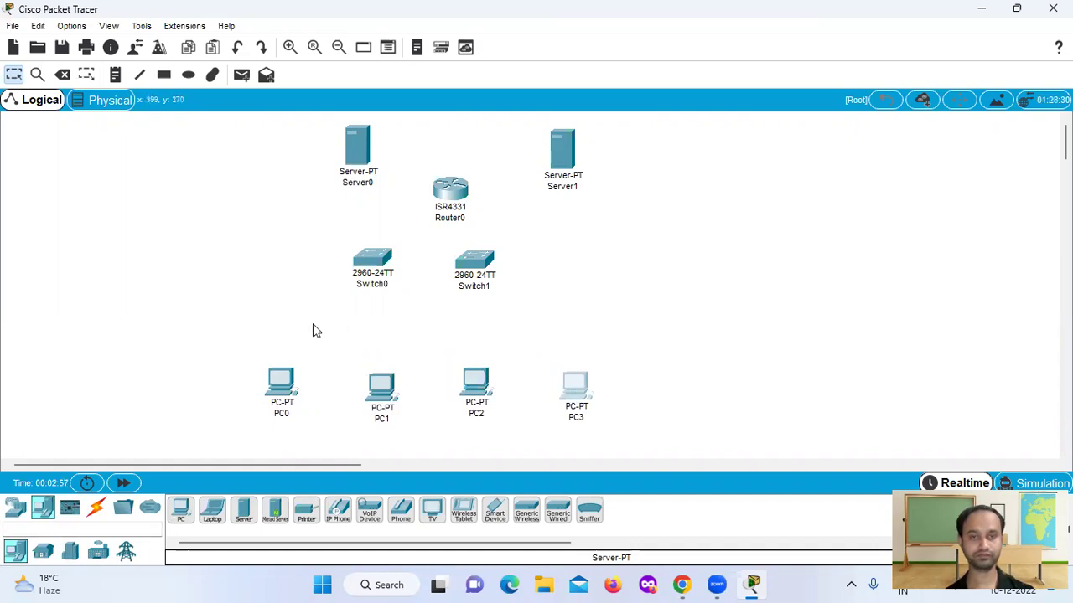
drag(369, 270, 335, 303)
drag(474, 278, 533, 313)
- Raise Router0 to the top centre with Server0 and Server1 placed symmetrically below it
drag(447, 201, 467, 171)
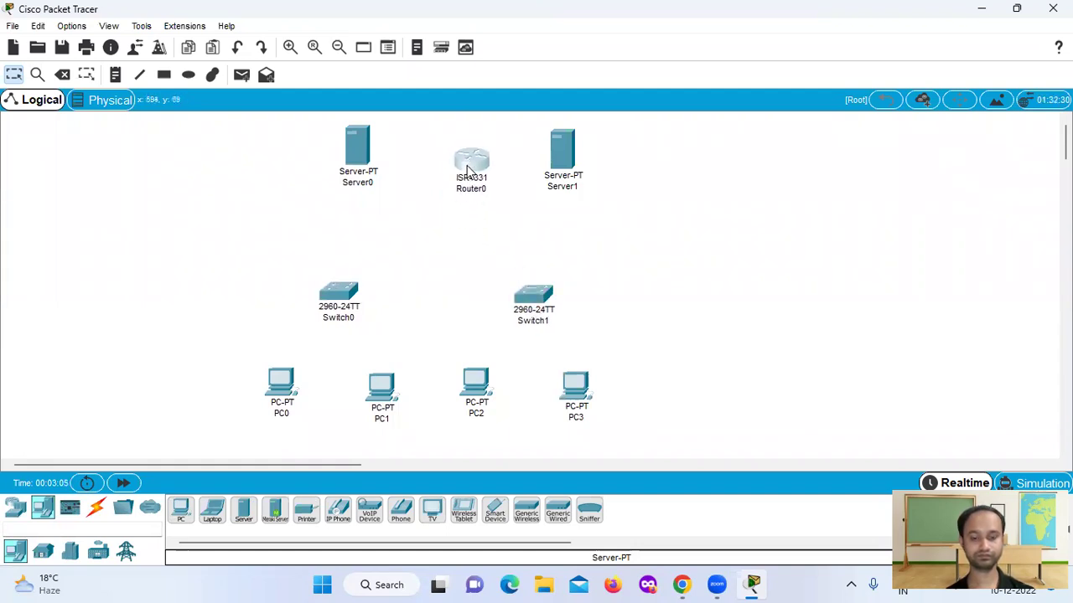
drag(352, 176, 280, 173)
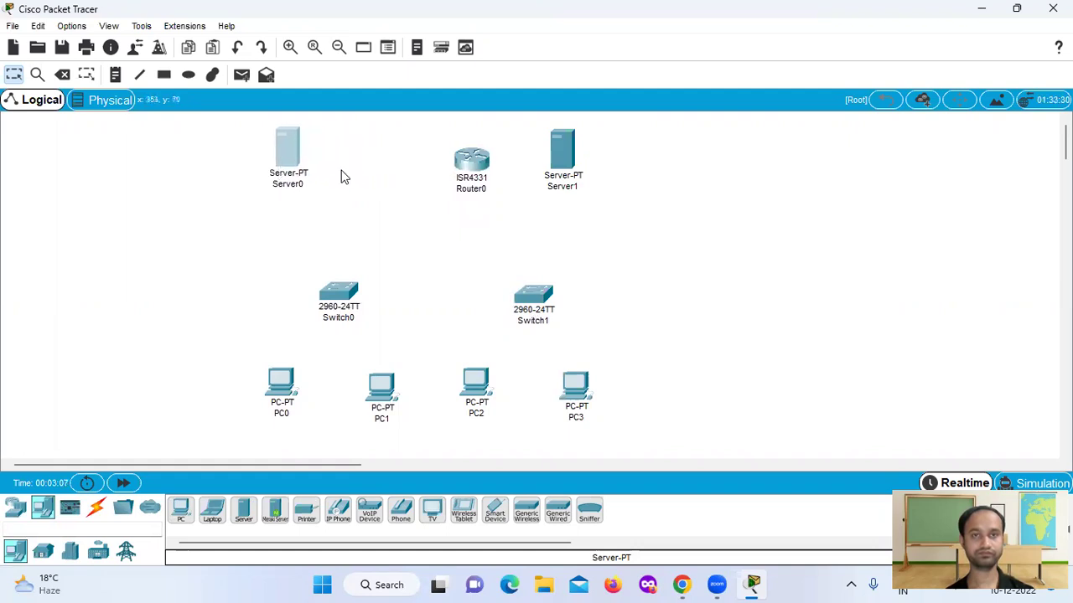
drag(493, 176, 487, 179)
drag(563, 159, 610, 170)
drag(470, 170, 473, 195)
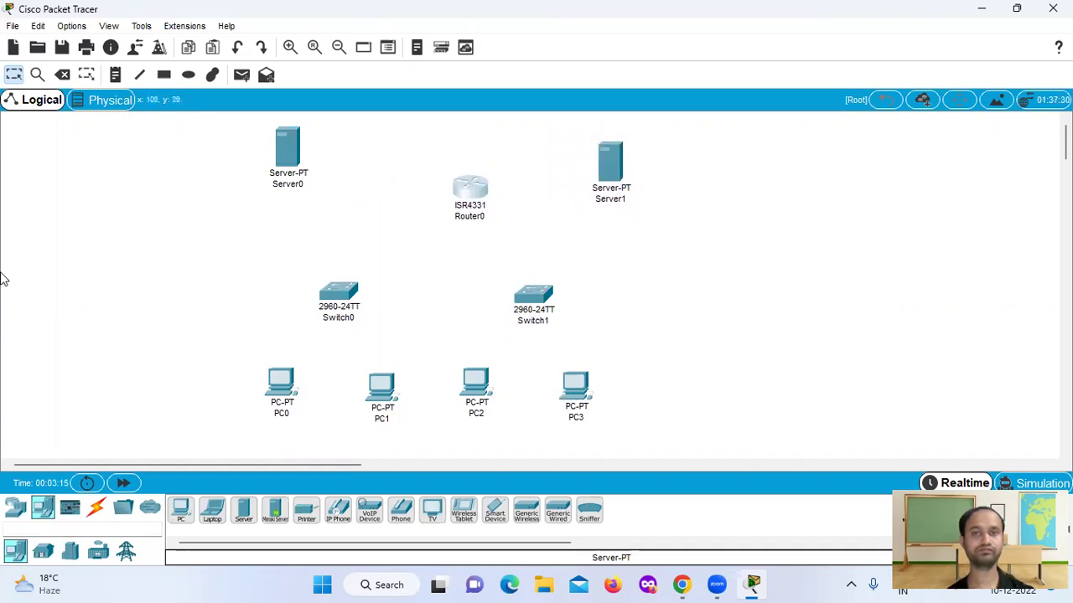
drag(285, 172, 344, 183)
mouse_move(609, 168)
mouse_down()
mouse_move(597, 186)
mouse_move(602, 163)
mouse_up()
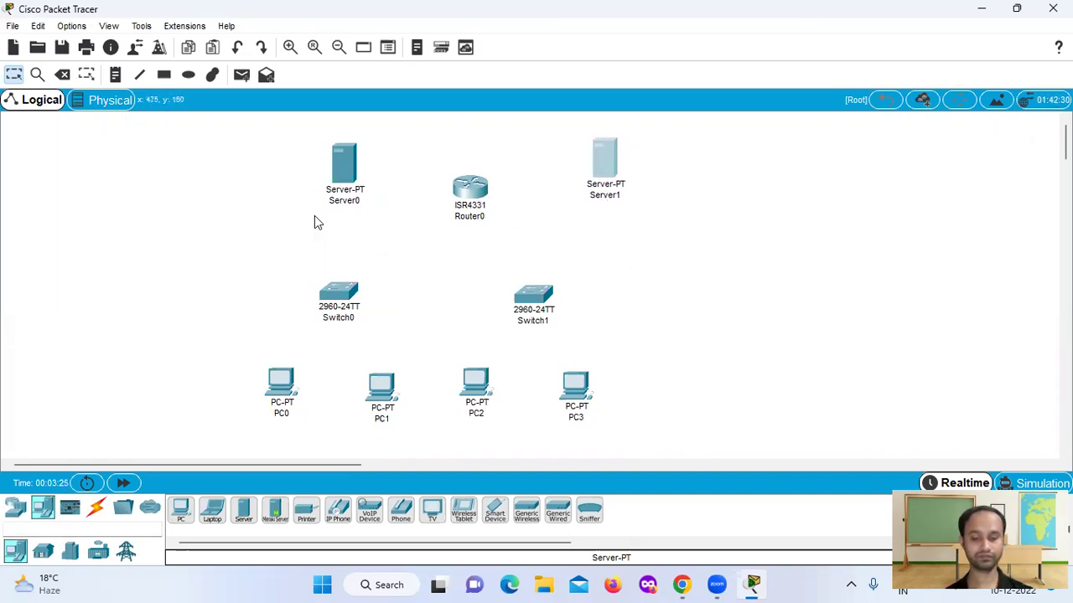
drag(345, 186, 333, 193)
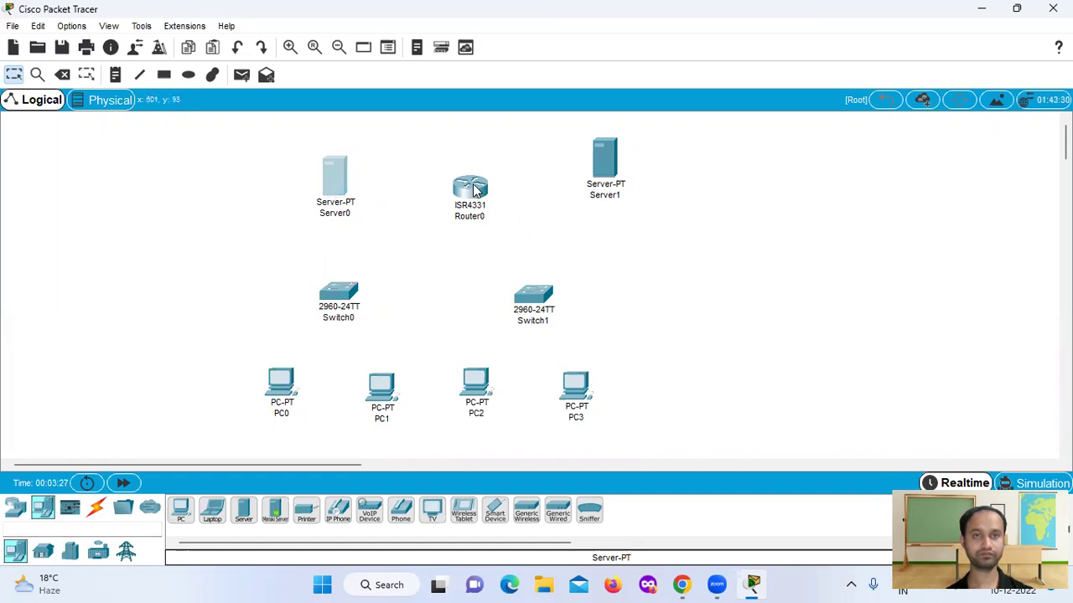
drag(474, 190, 479, 146)
click(612, 170)
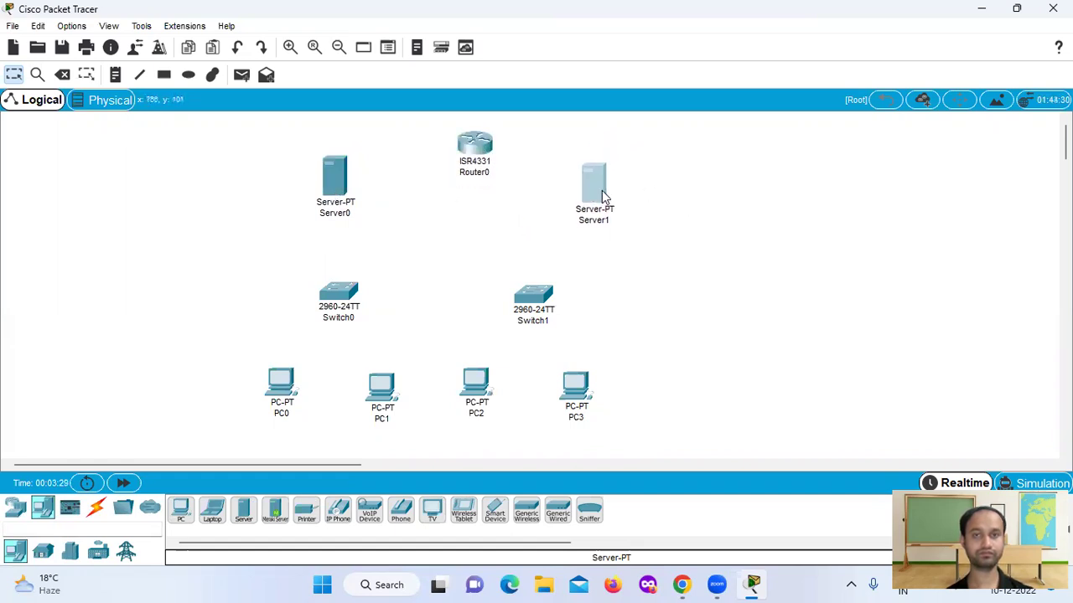
click(190, 227)
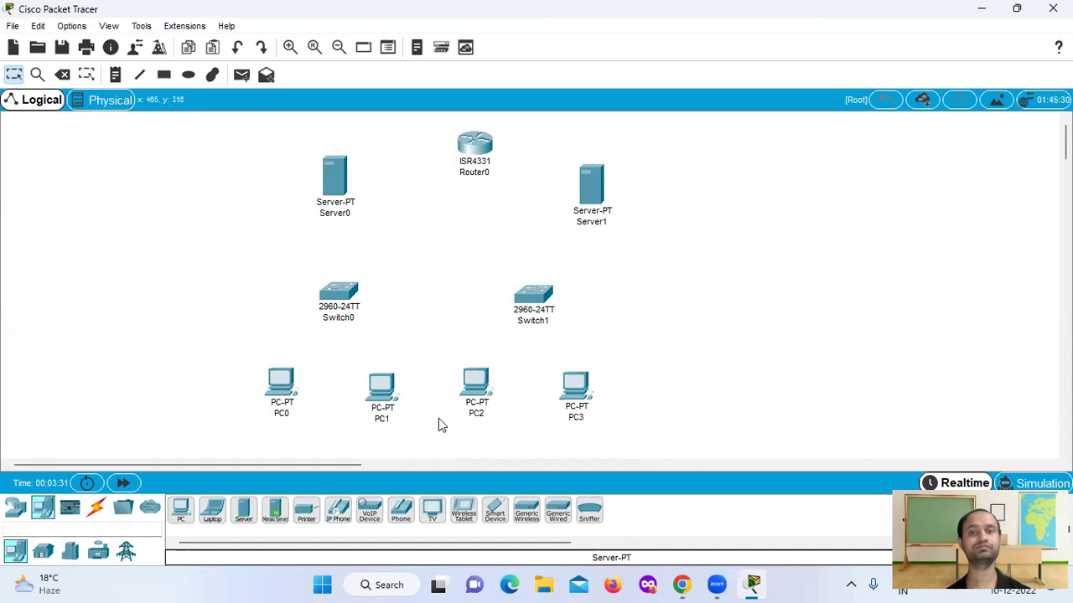
drag(478, 151, 471, 154)
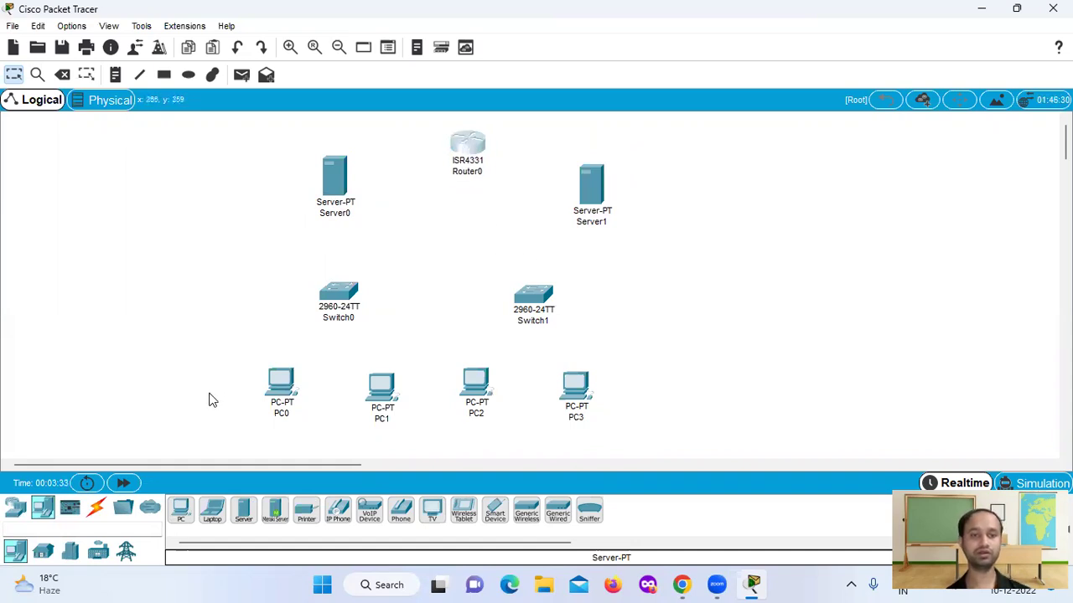
click(96, 507)
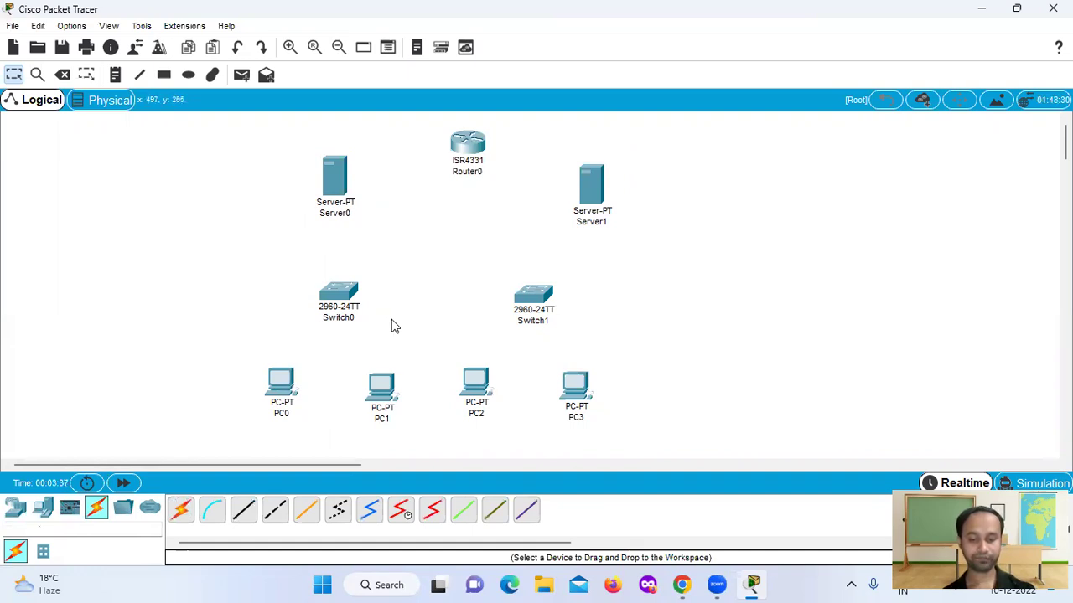
- Connect Switch0 Fa0/1 to Router0 Gig0/0/0 with a copper cross-over cable
click(274, 511)
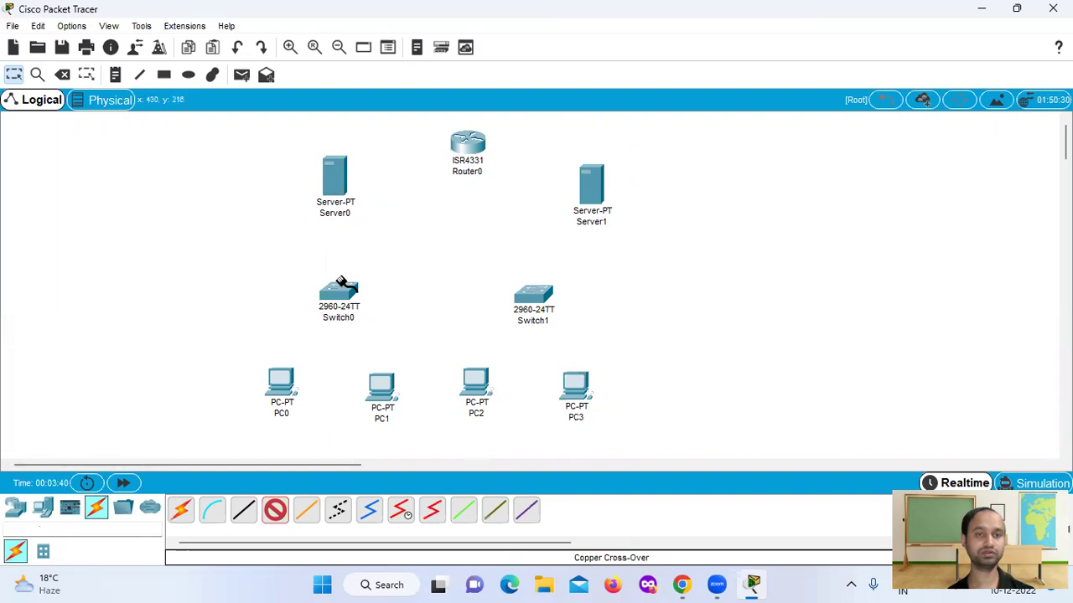
click(353, 291)
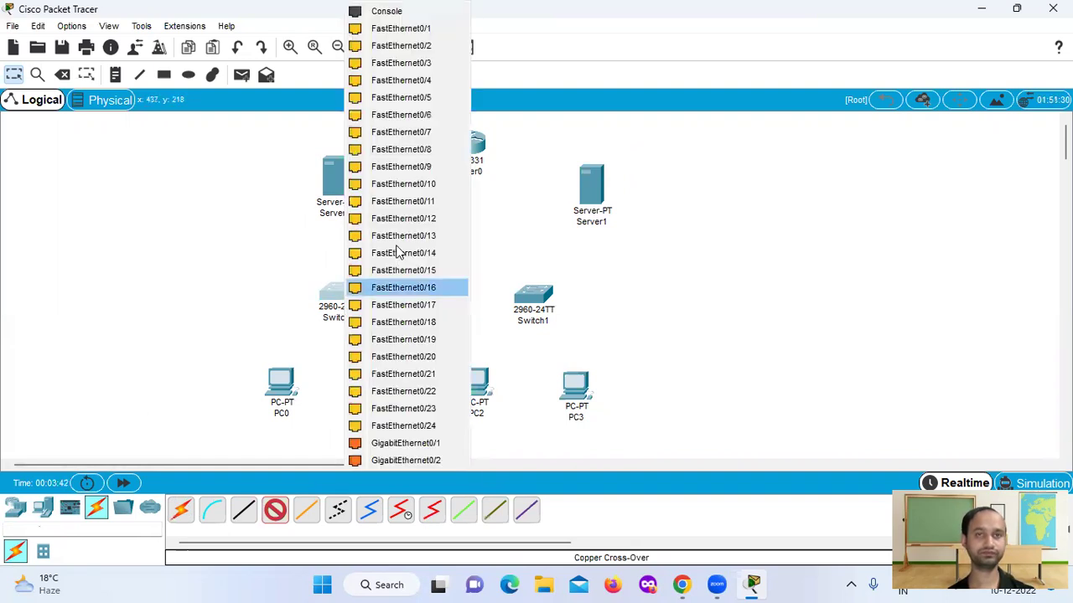
click(408, 30)
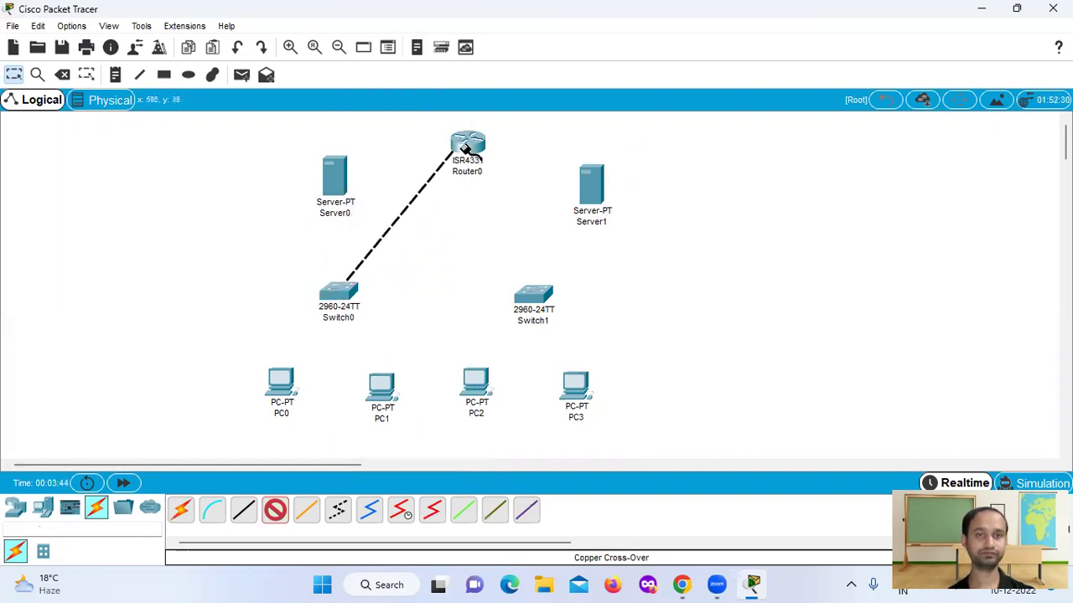
click(464, 147)
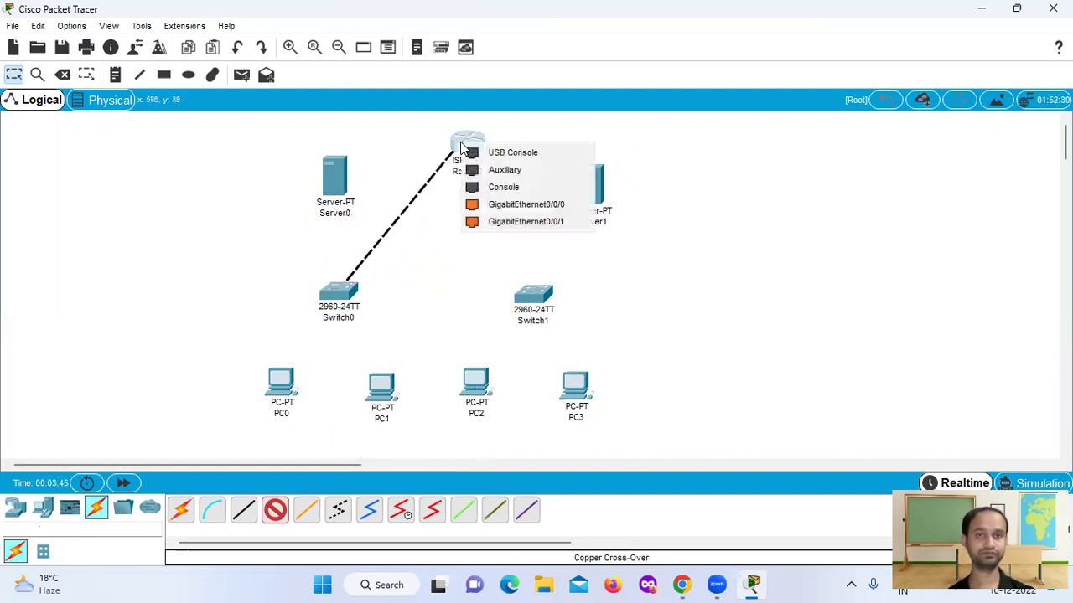
click(493, 205)
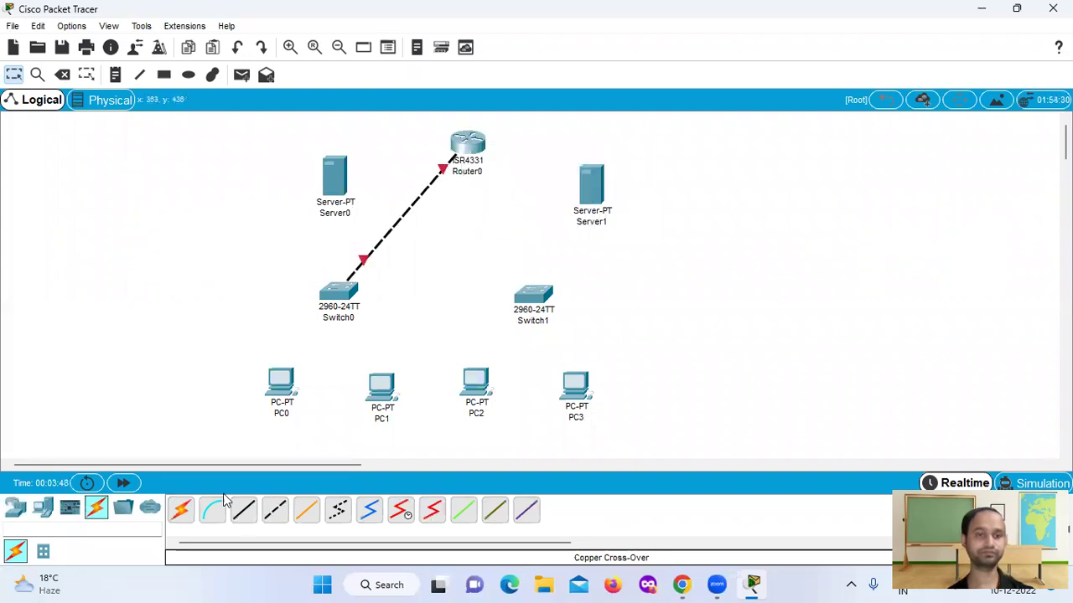
- Connect Switch1 Fa0/1 to Router0 Gig0/0/1 with a cross-over cable and raise both servers
click(178, 519)
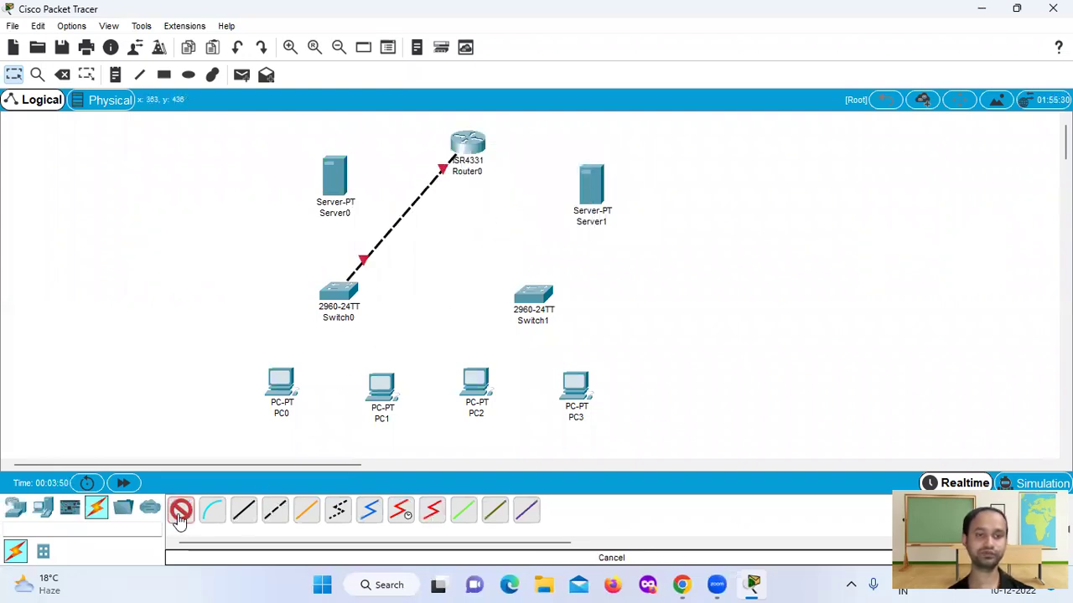
click(272, 515)
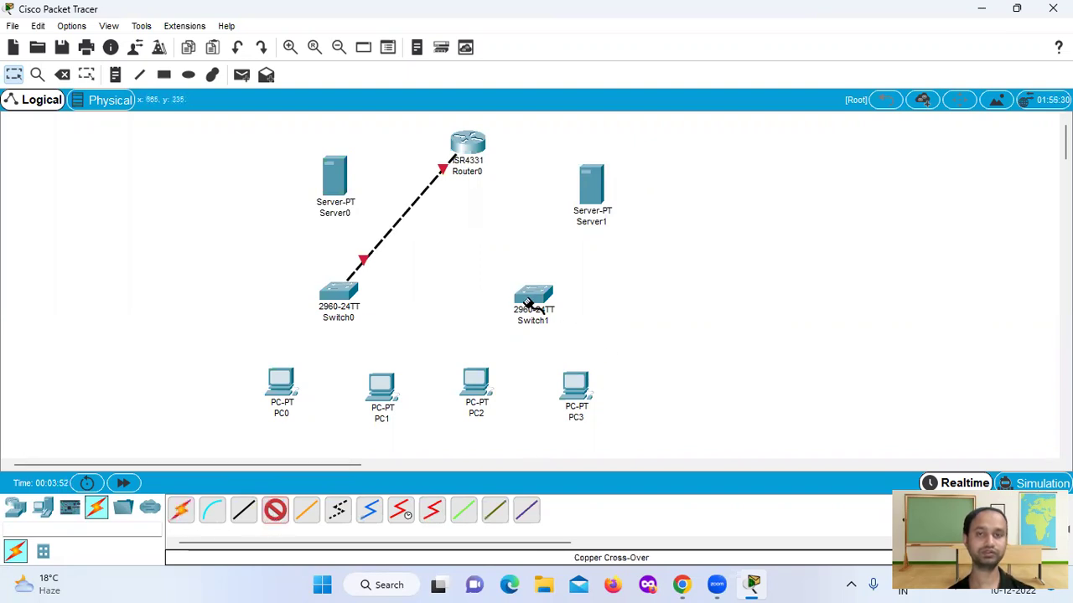
click(533, 295)
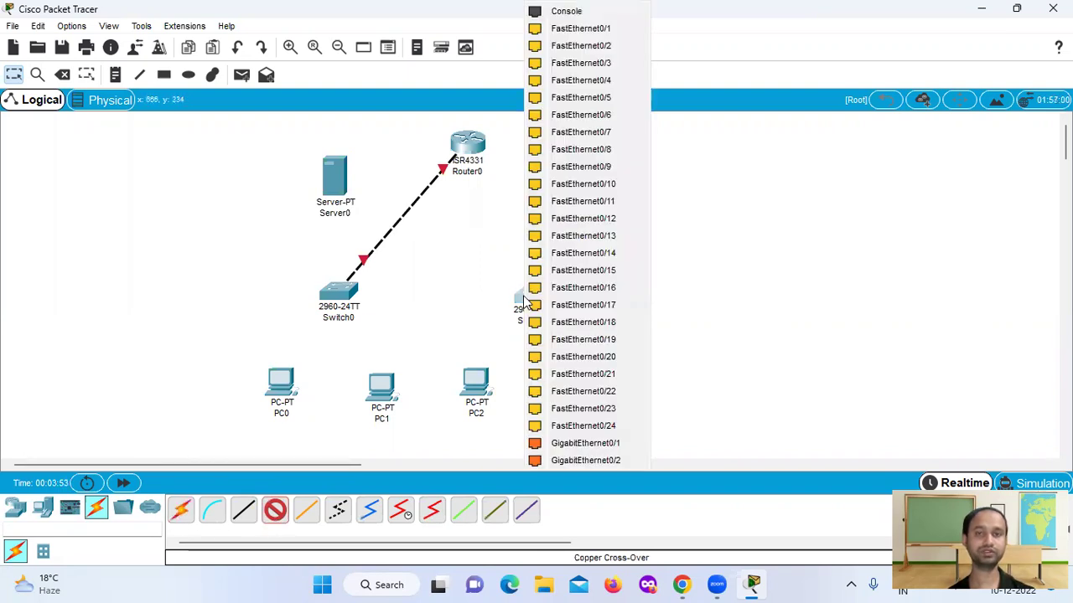
click(599, 29)
click(471, 151)
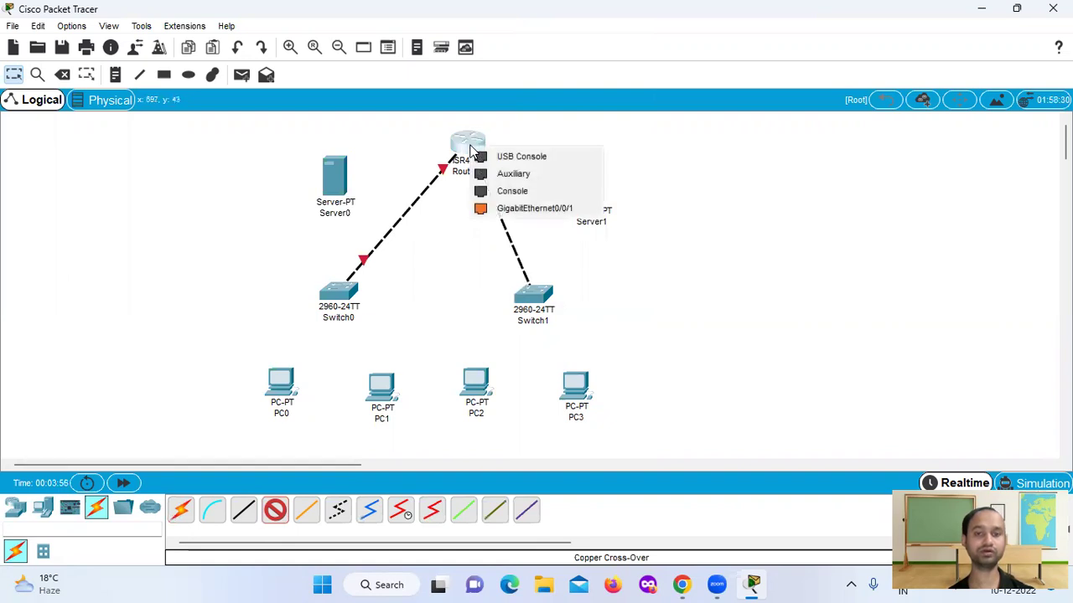
click(507, 209)
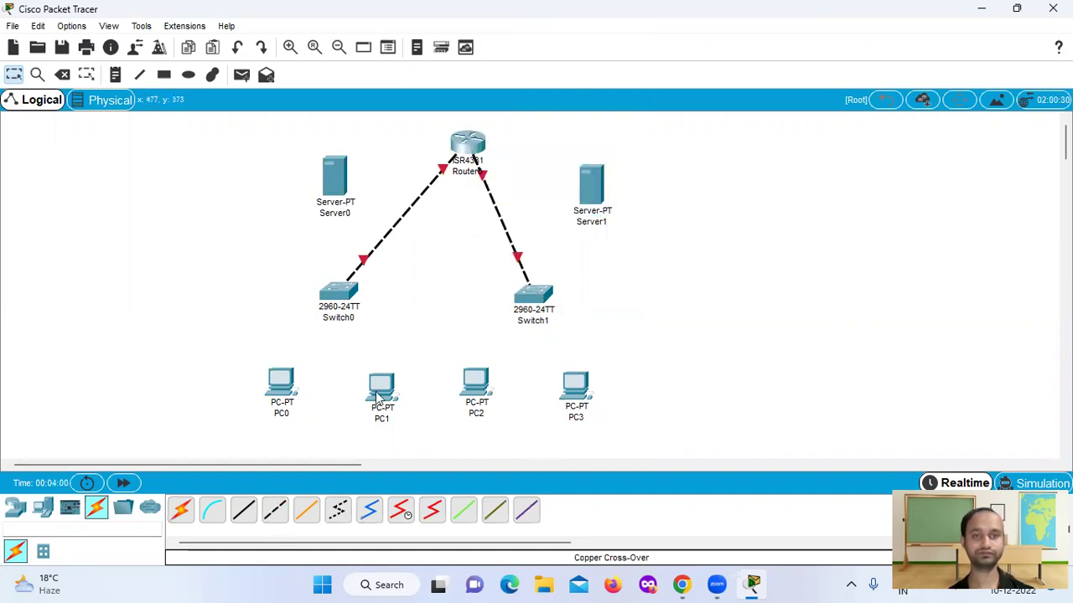
drag(332, 180, 329, 165)
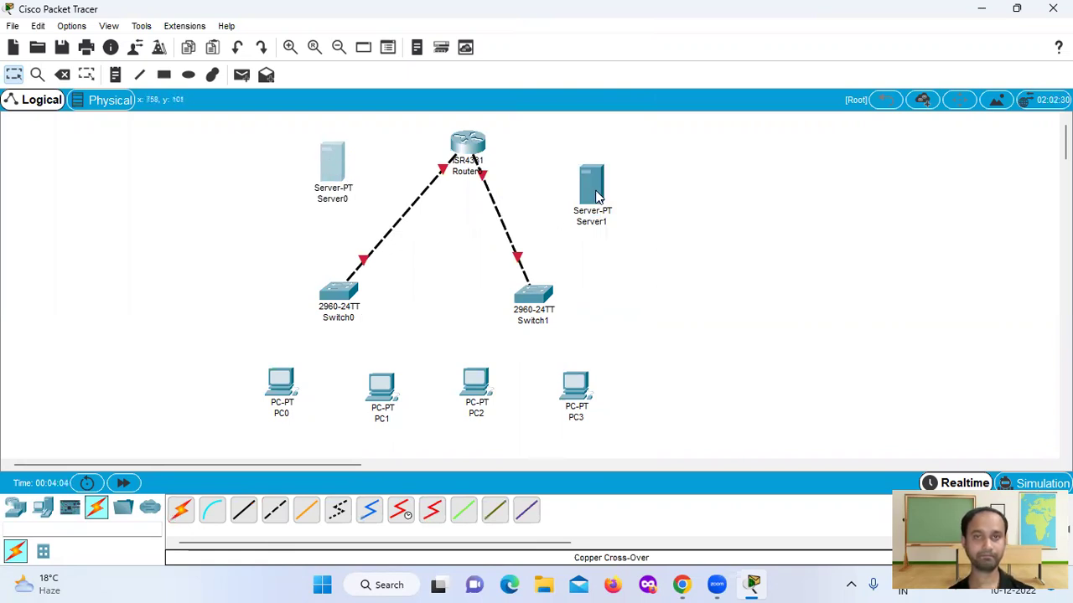
drag(597, 195, 606, 178)
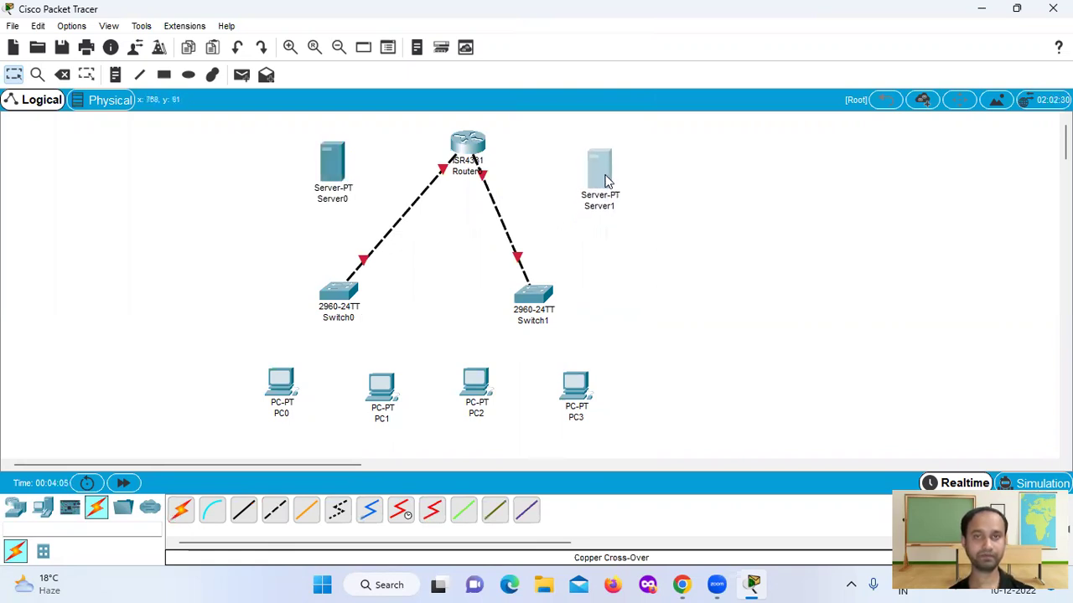
- Connect Switch0 Fa0/2 to Server0 FastEthernet0 with a copper straight-through cable
click(243, 511)
click(344, 298)
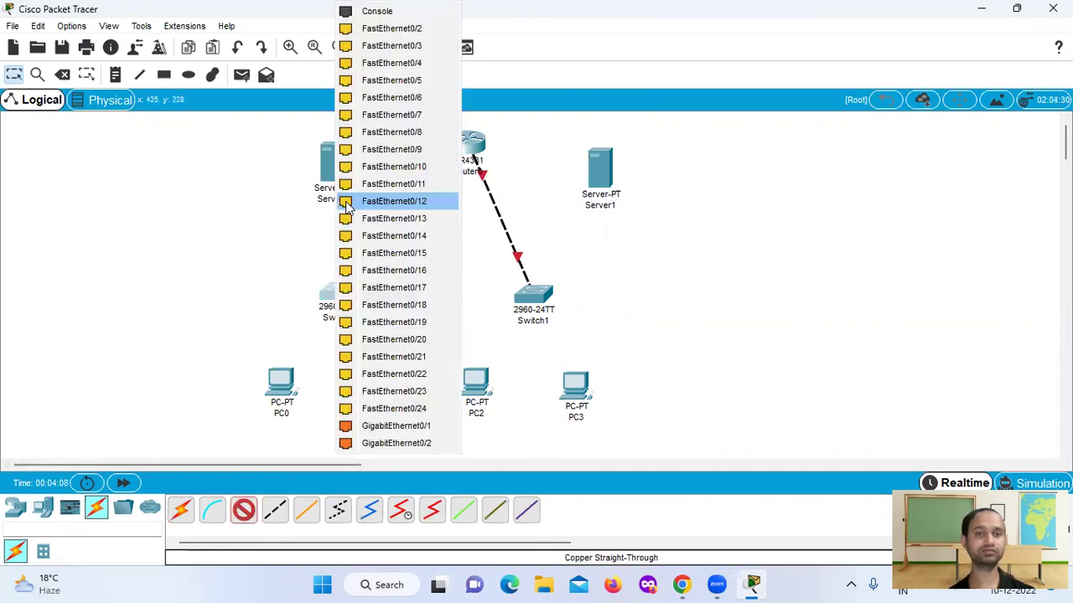
click(374, 27)
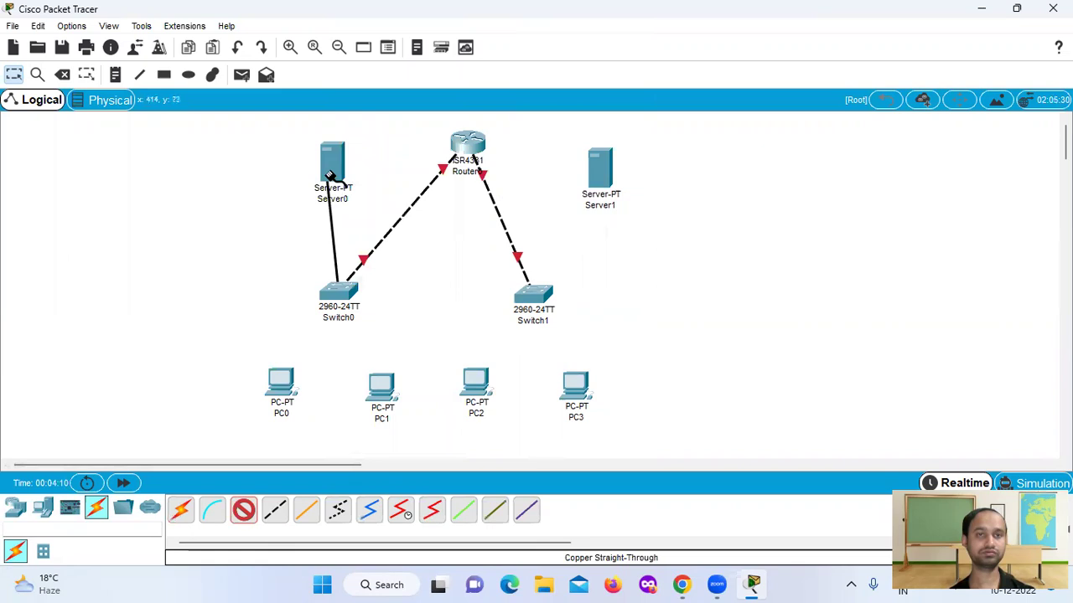
click(331, 181)
click(343, 180)
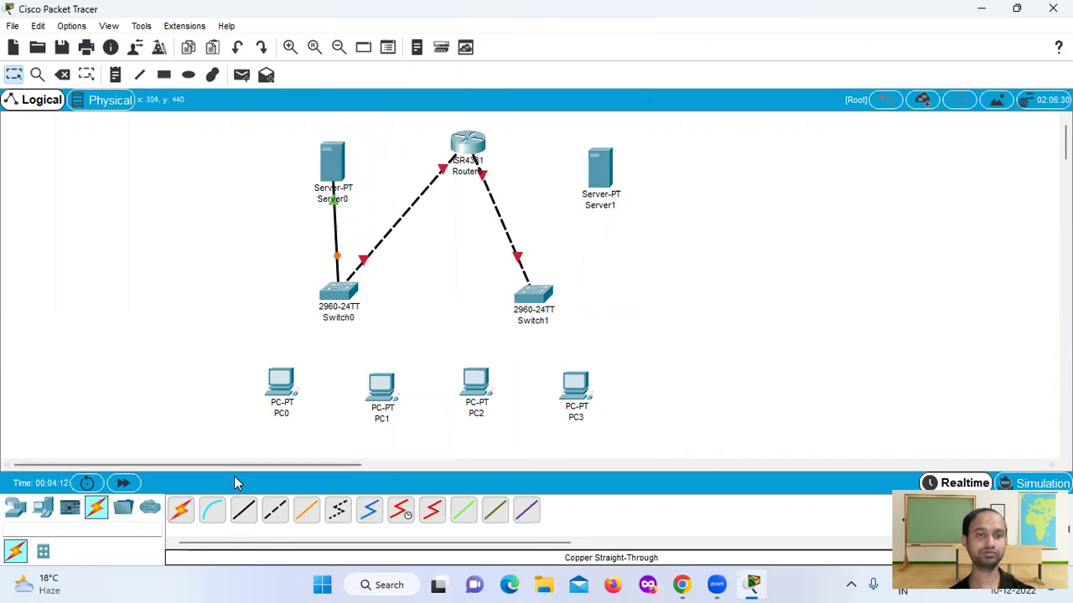
- Connect Switch1 Fa0/2 to Server1 FastEthernet0 and reposition both servers
click(244, 511)
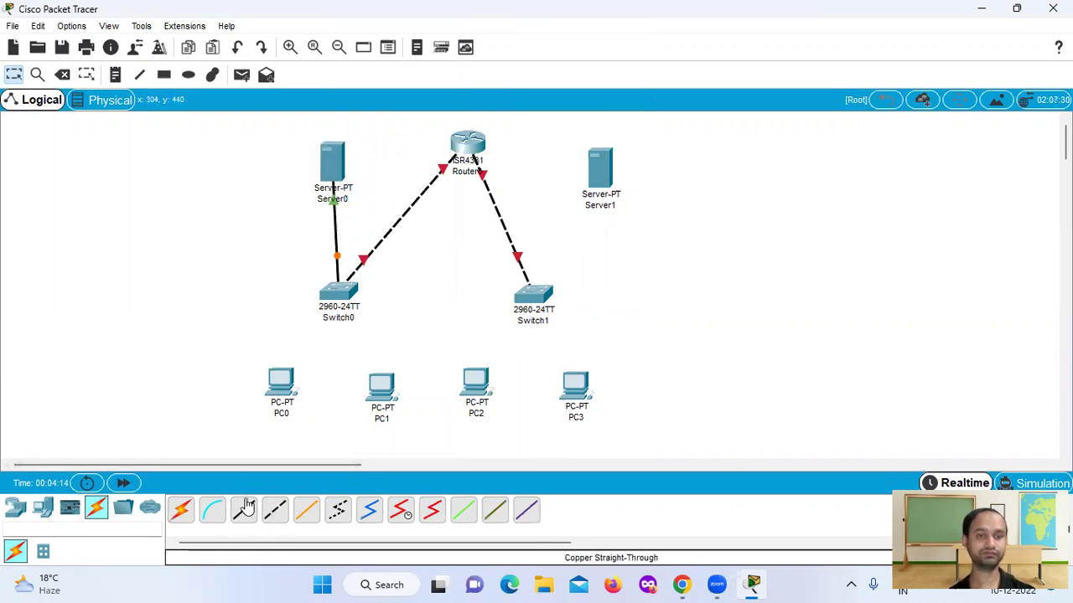
click(536, 313)
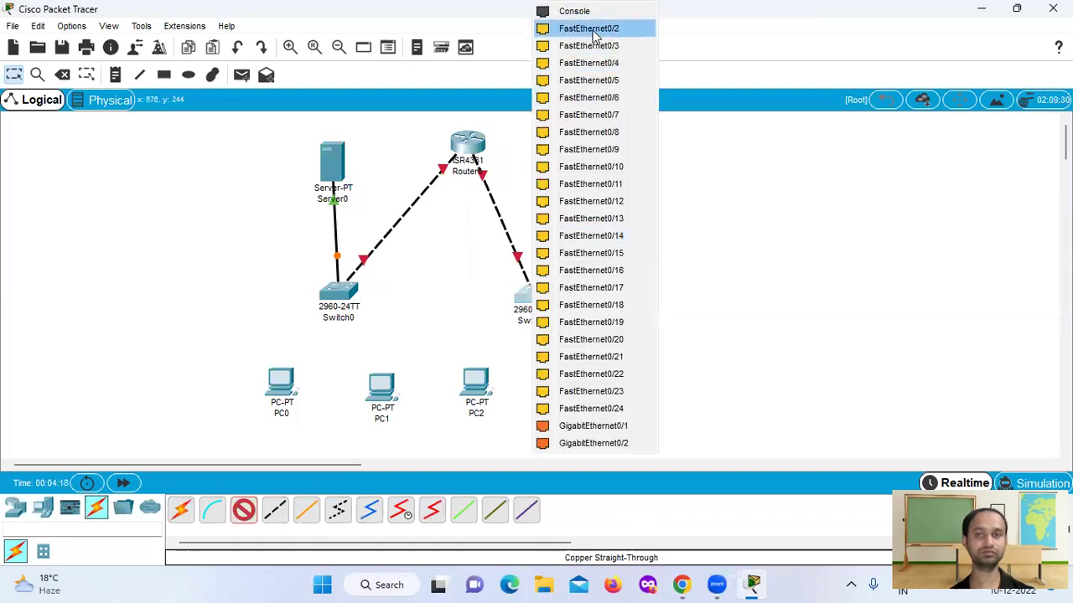
click(592, 31)
click(603, 181)
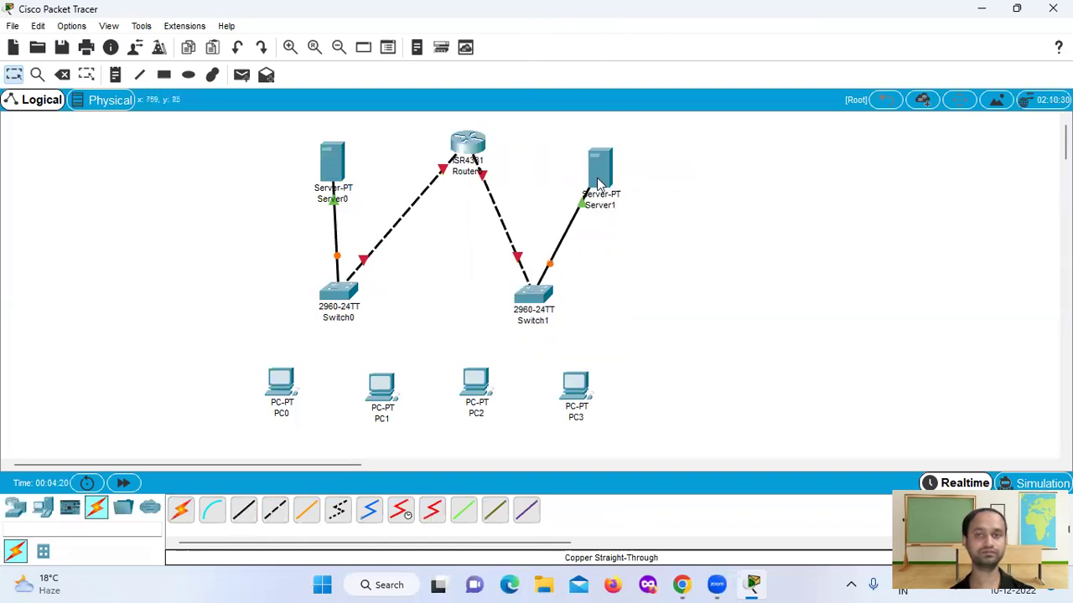
drag(328, 159, 319, 142)
drag(599, 181, 587, 175)
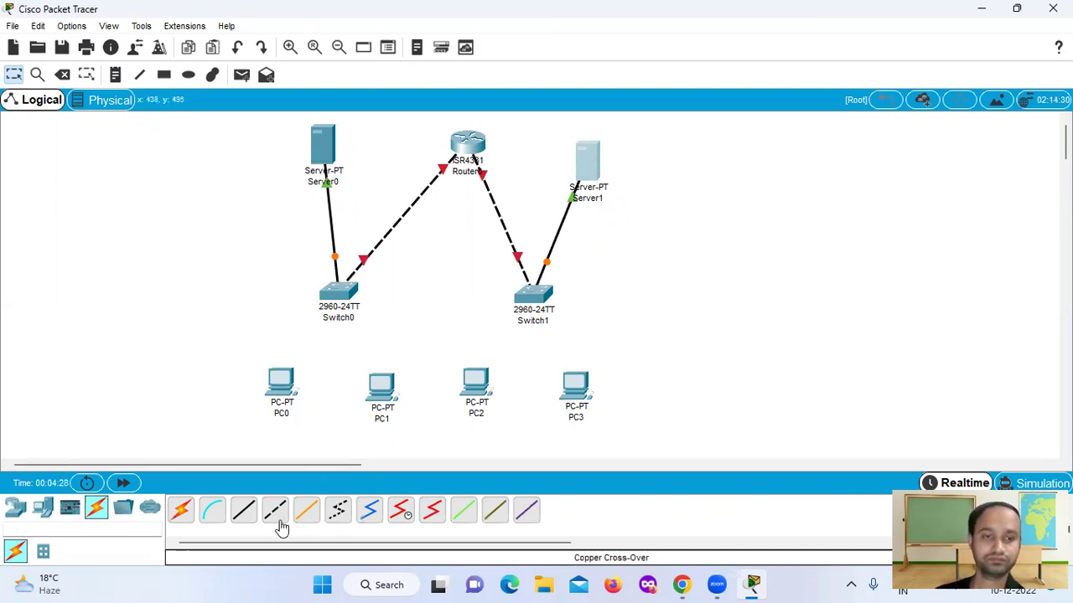
- Cable PC0 and PC1 FastEthernet0 to Switch0 Fa0/3 and Fa0/4 with straight-through cables
click(243, 510)
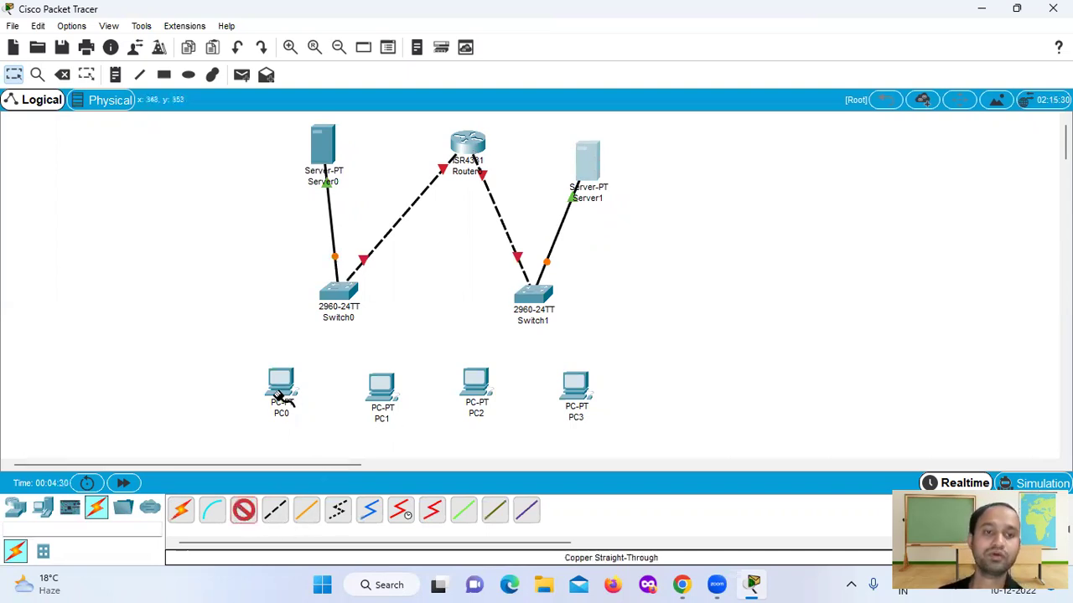
click(282, 393)
click(312, 452)
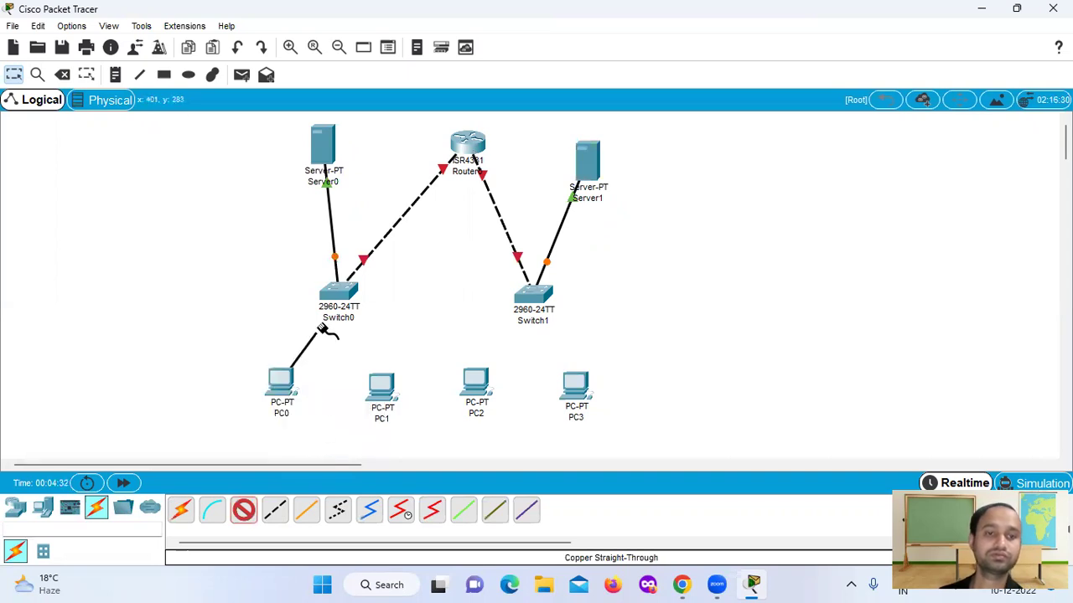
click(340, 300)
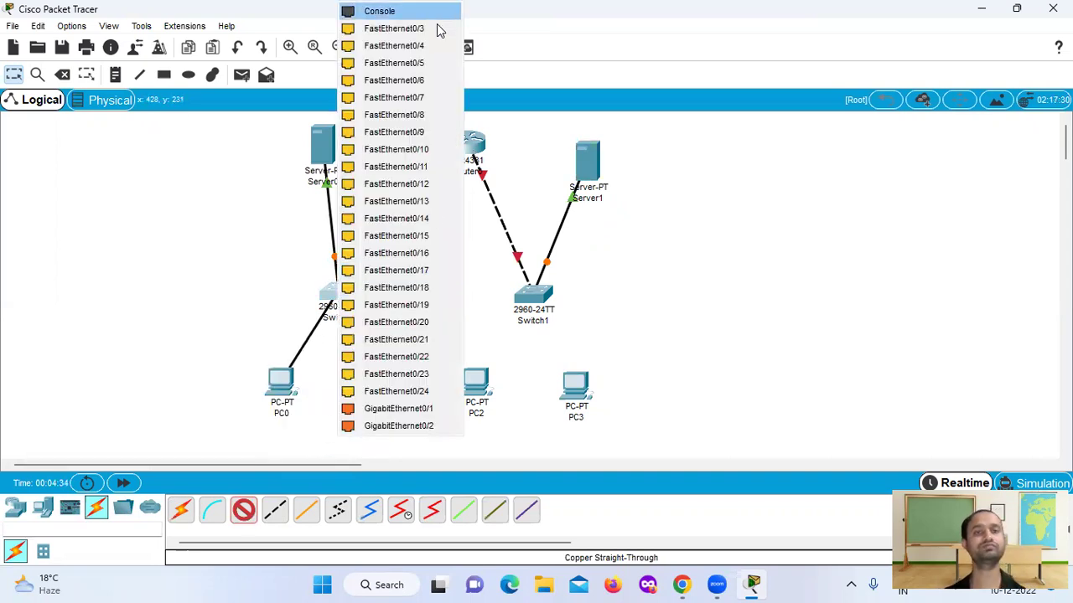
click(436, 29)
click(243, 510)
click(390, 373)
click(404, 437)
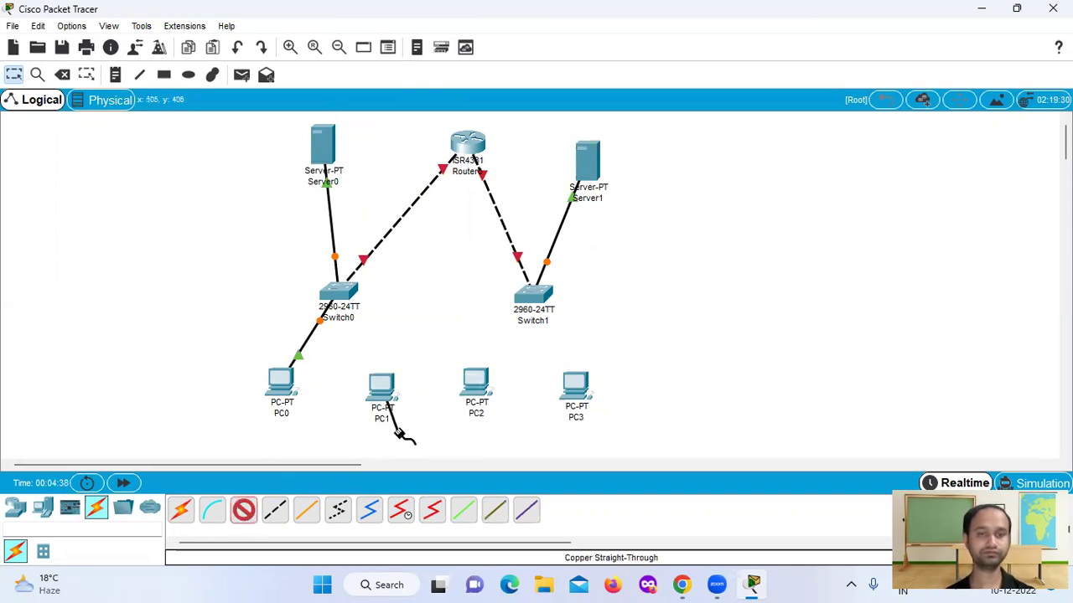
click(345, 291)
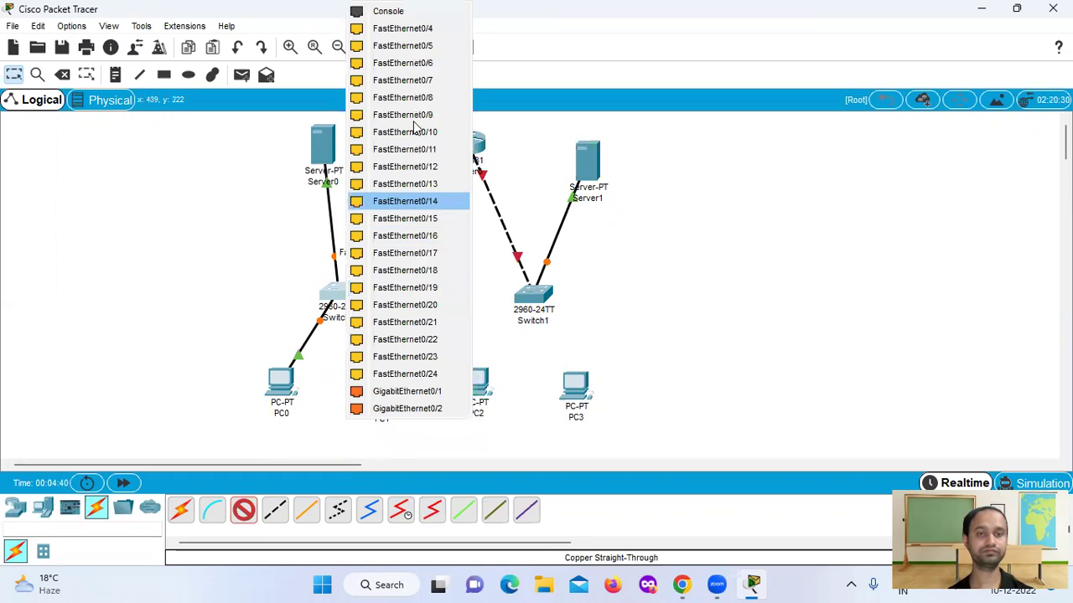
click(403, 31)
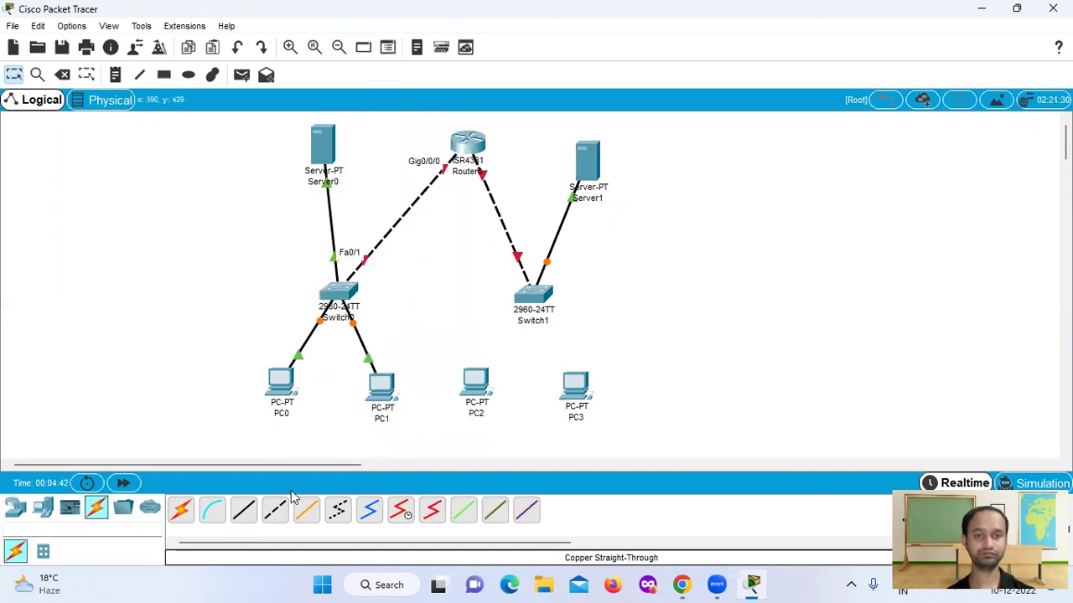
- Cable PC2 and PC3 FastEthernet0 to Switch1 Fa0/3 and Fa0/4 with straight-through cables
click(248, 517)
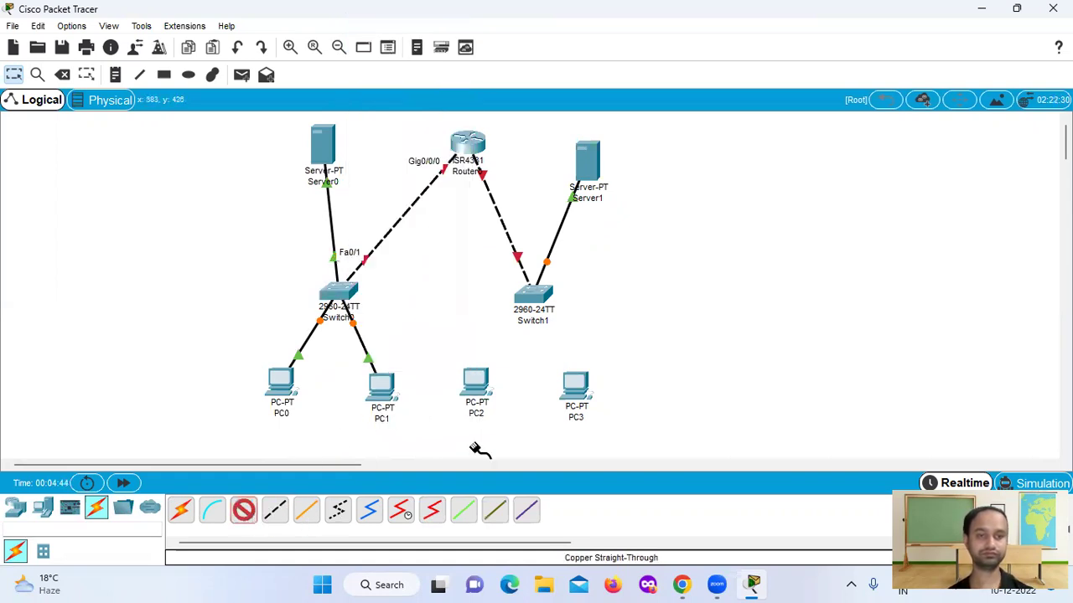
click(470, 386)
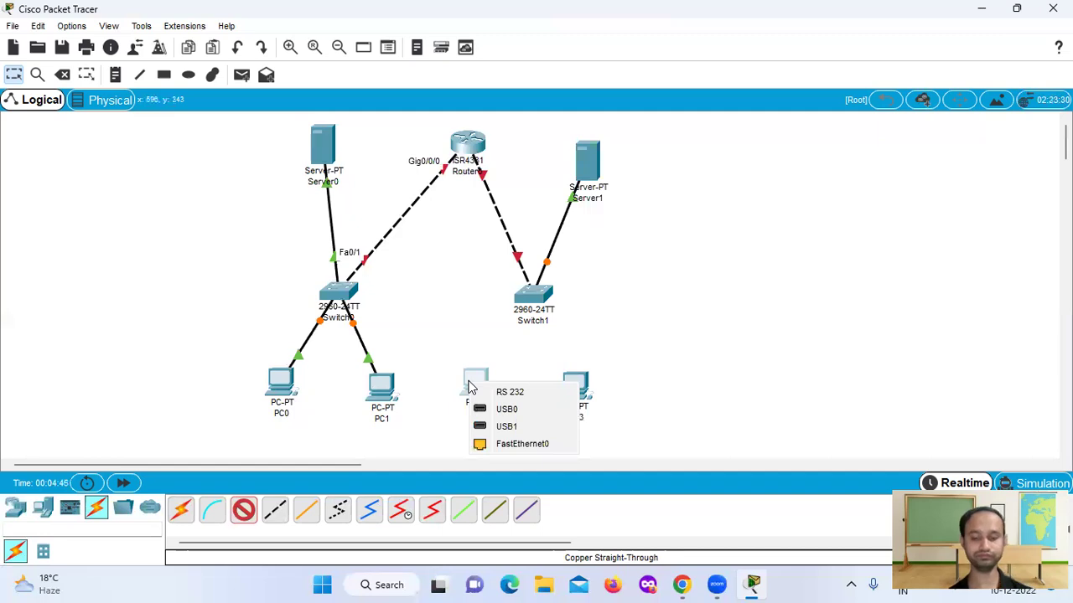
click(507, 444)
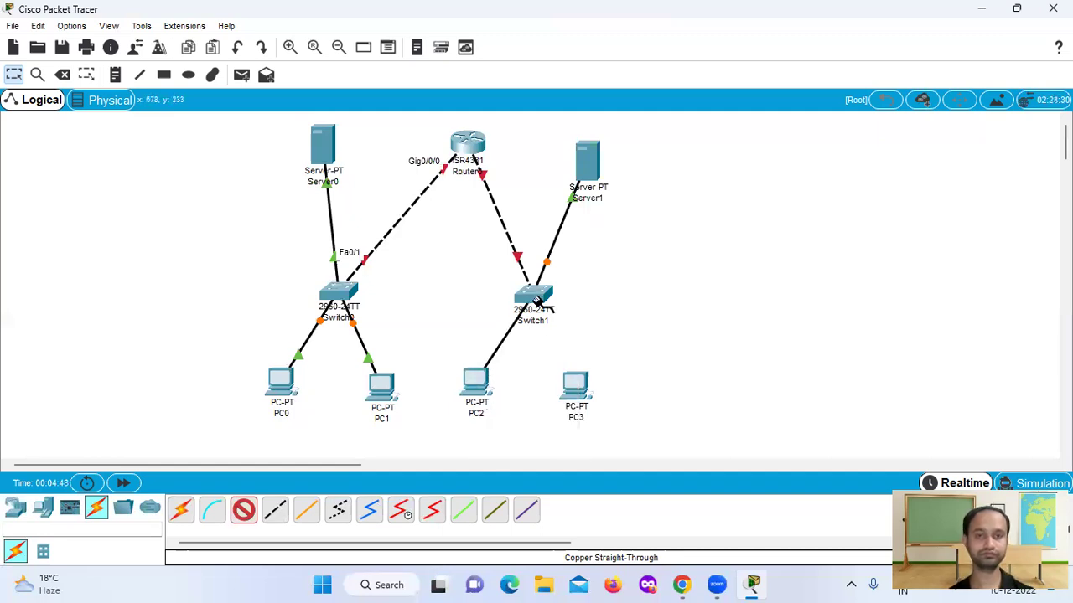
click(538, 300)
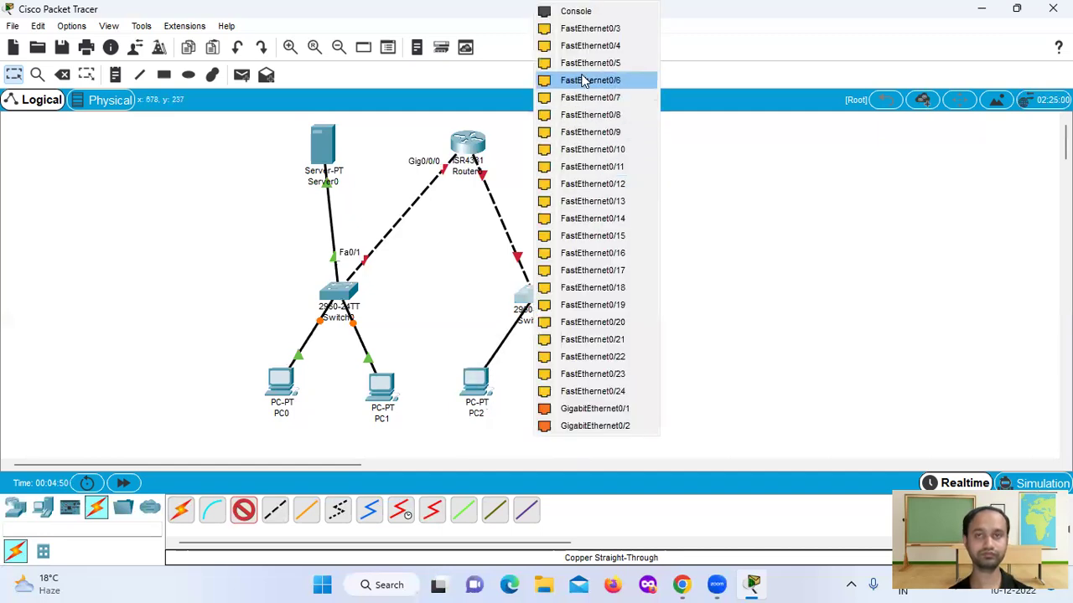
click(568, 33)
mouse_move(437, 585)
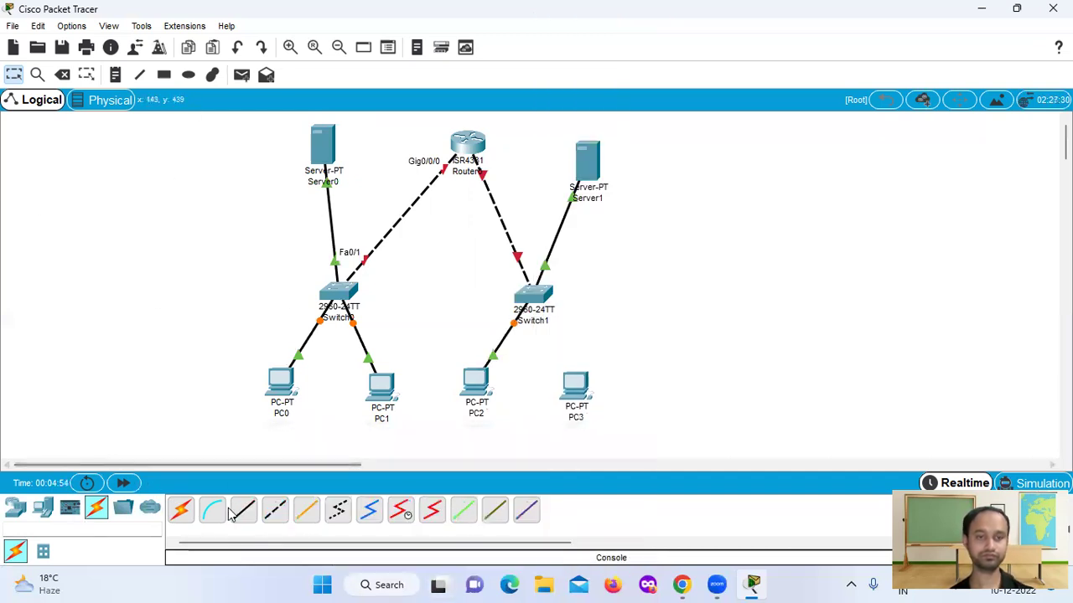
click(242, 518)
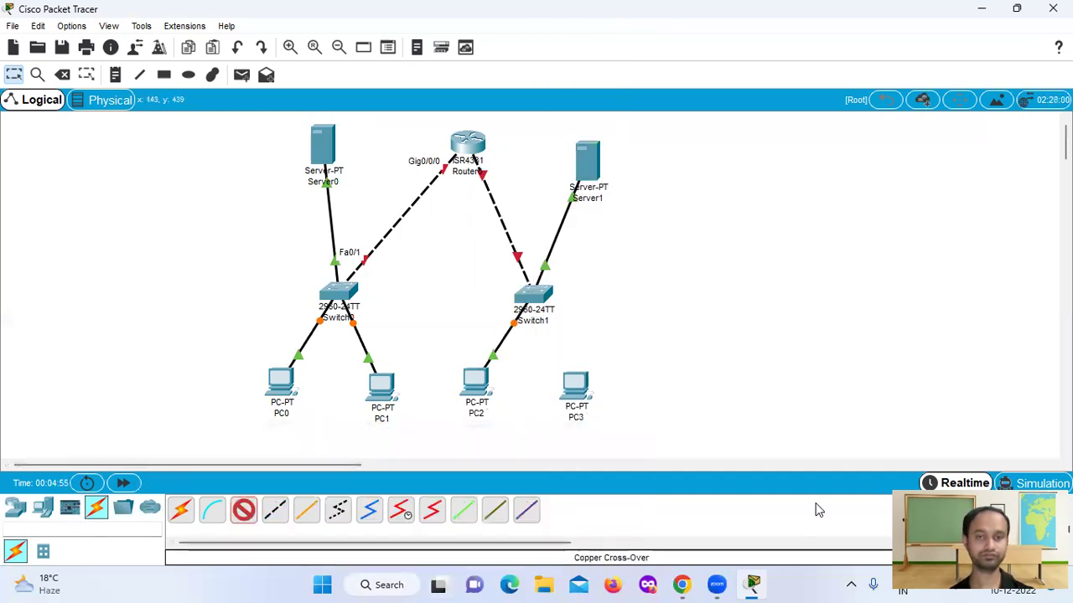
click(575, 384)
click(620, 445)
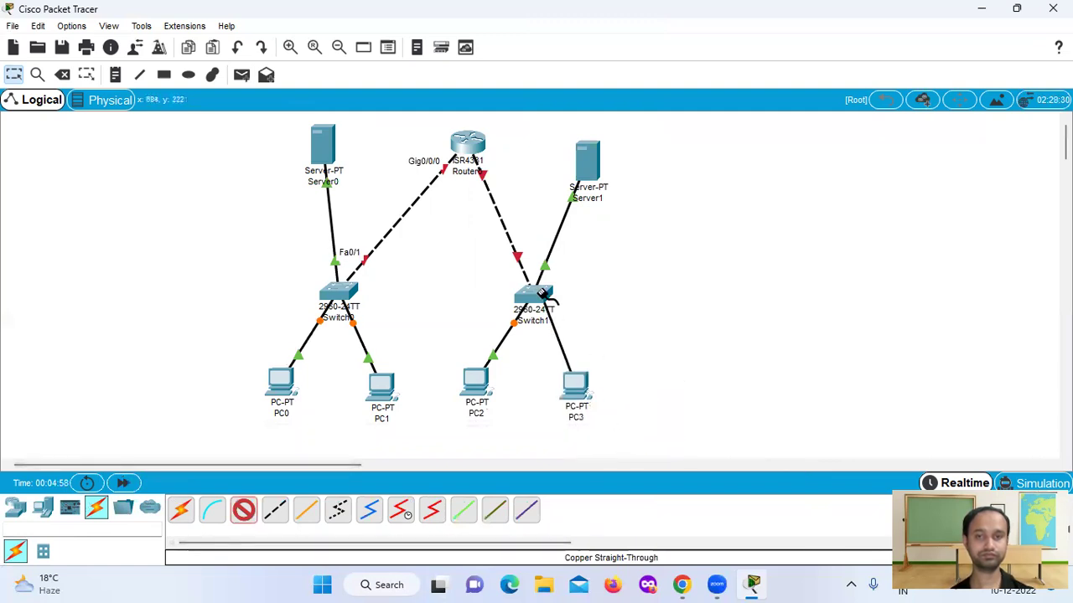
click(536, 294)
click(618, 29)
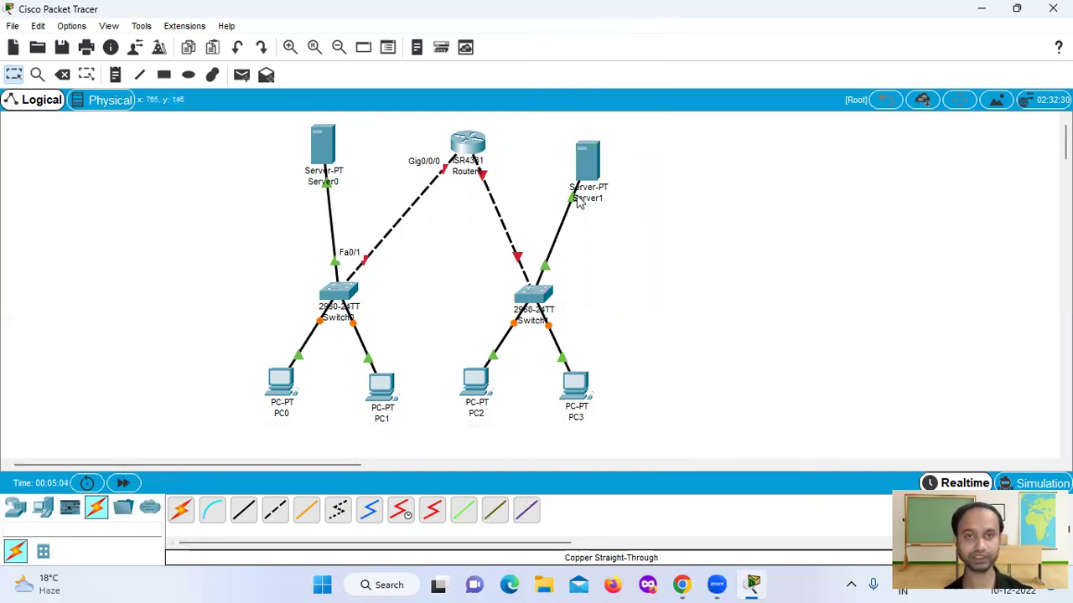
click(322, 155)
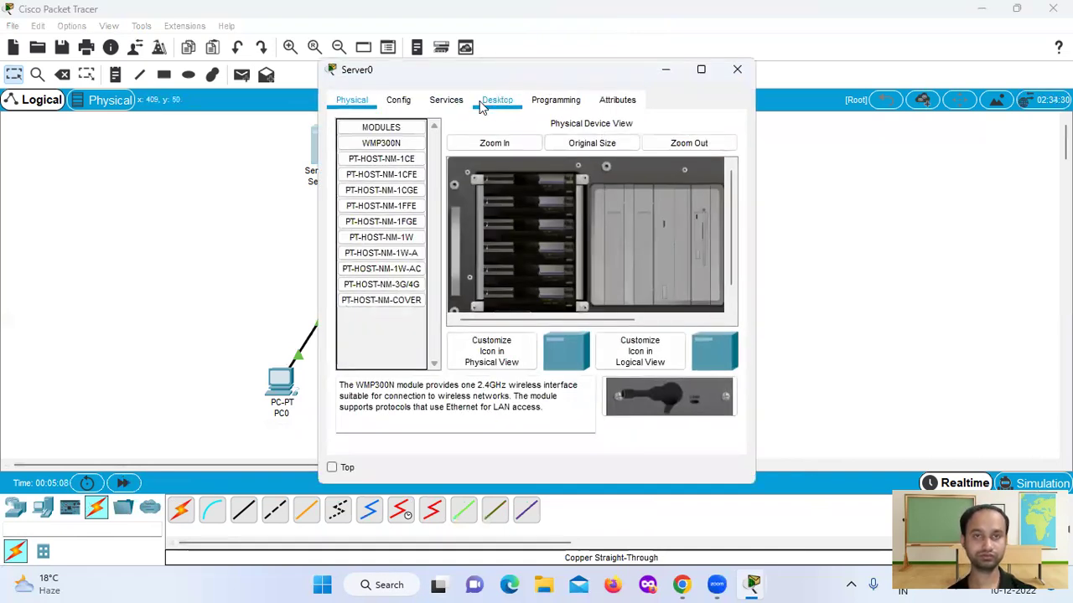
- Give Server0 static IP 192.168.20.4 with subnet mask 255.255.255.240
click(493, 102)
click(384, 174)
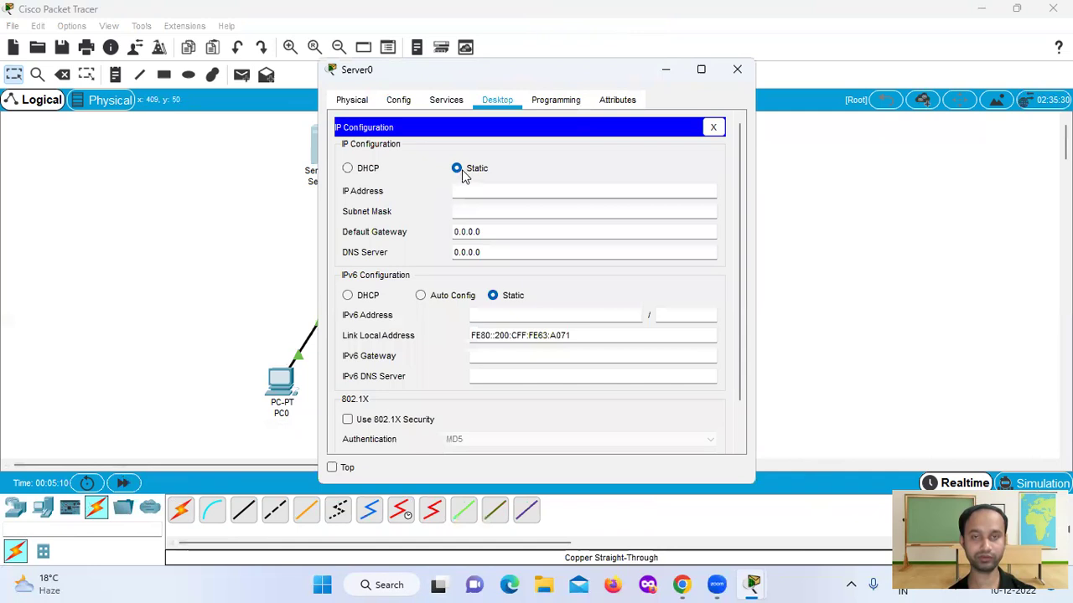
click(474, 194)
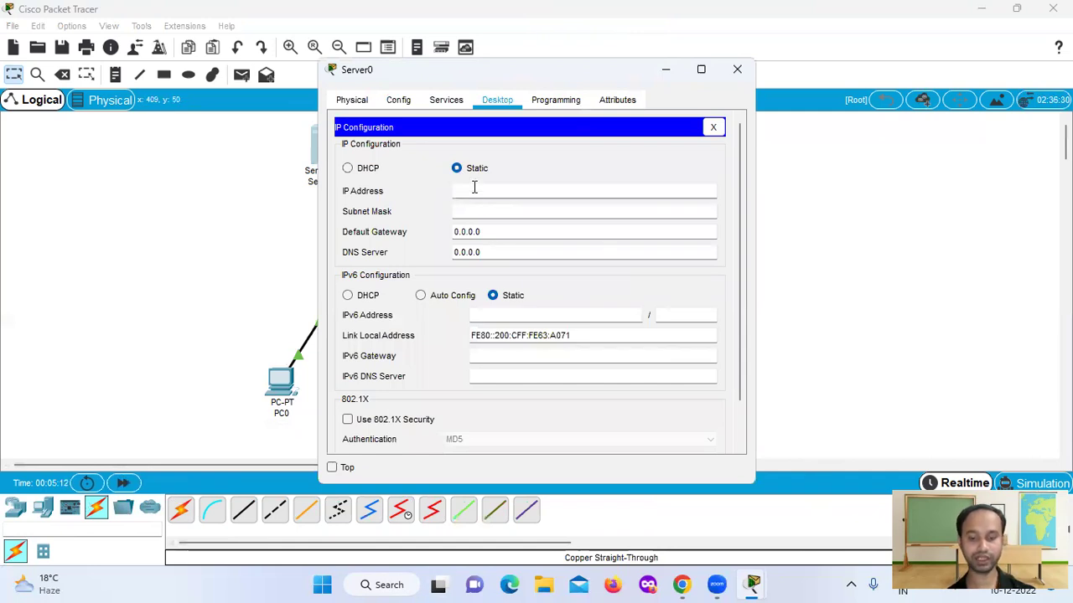
text(192.168)
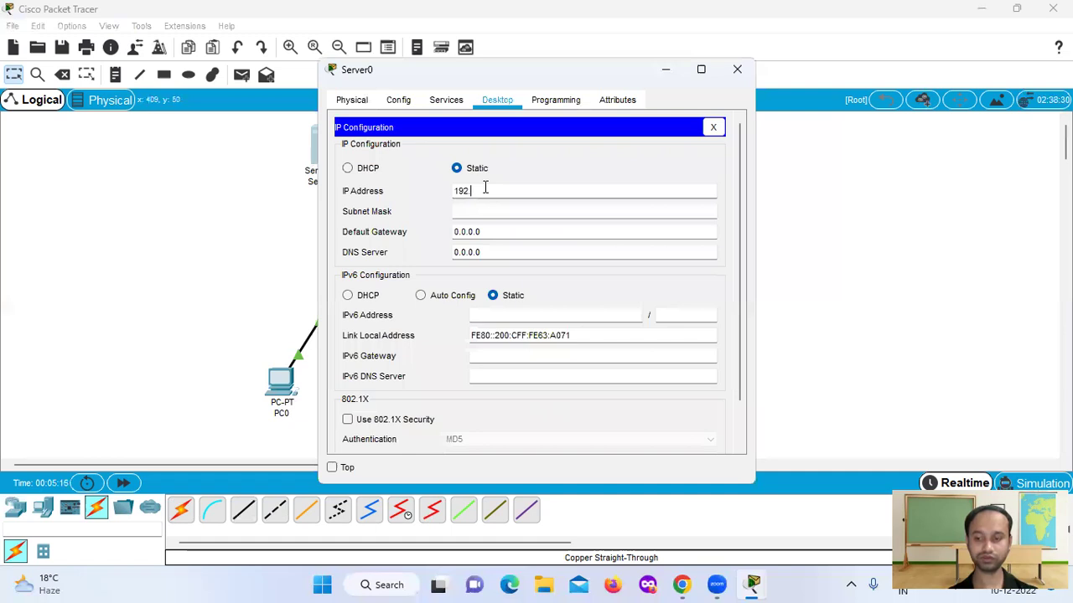
text(.20.4)
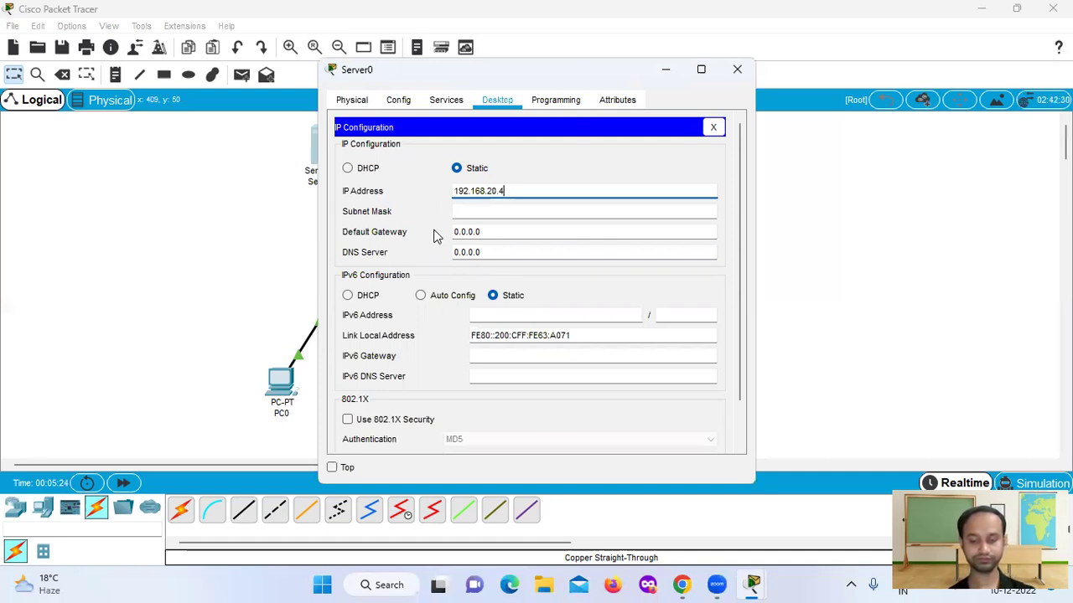
key(Tab)
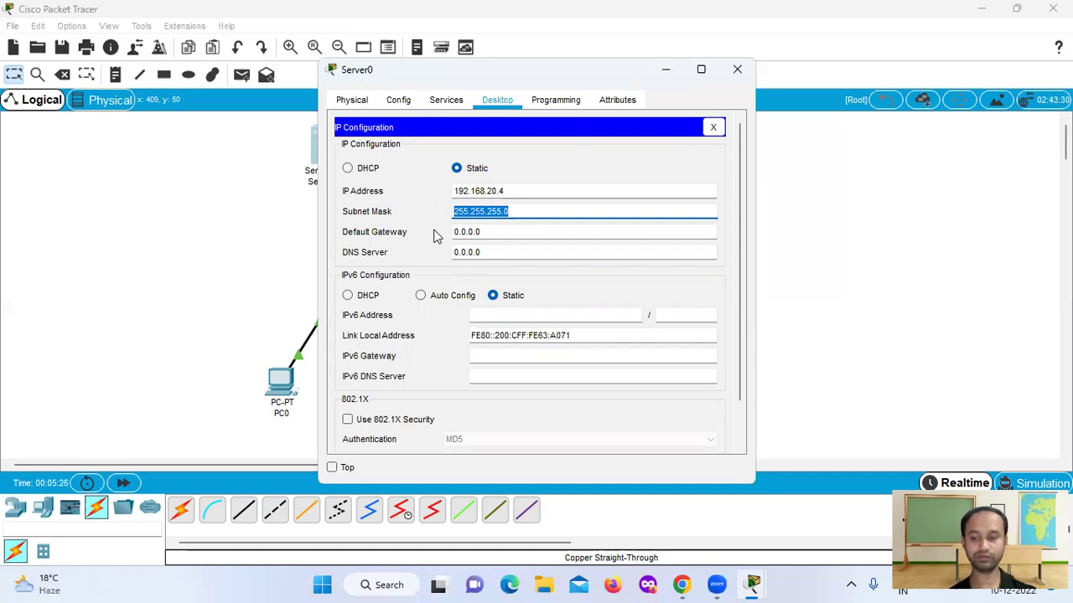
key(BackSpace)
text(255.255.)
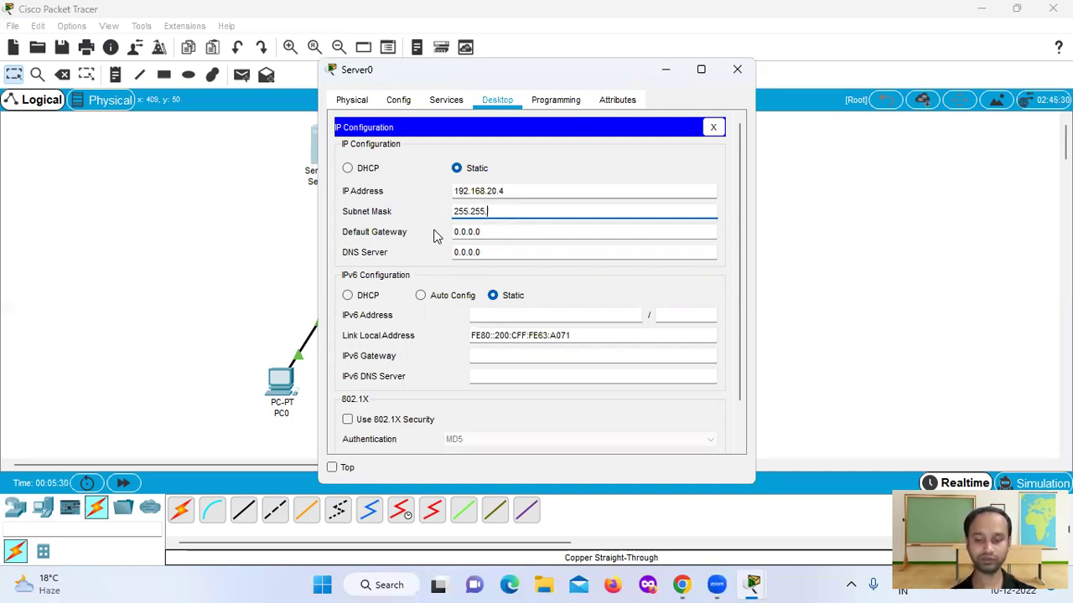
text(255.240)
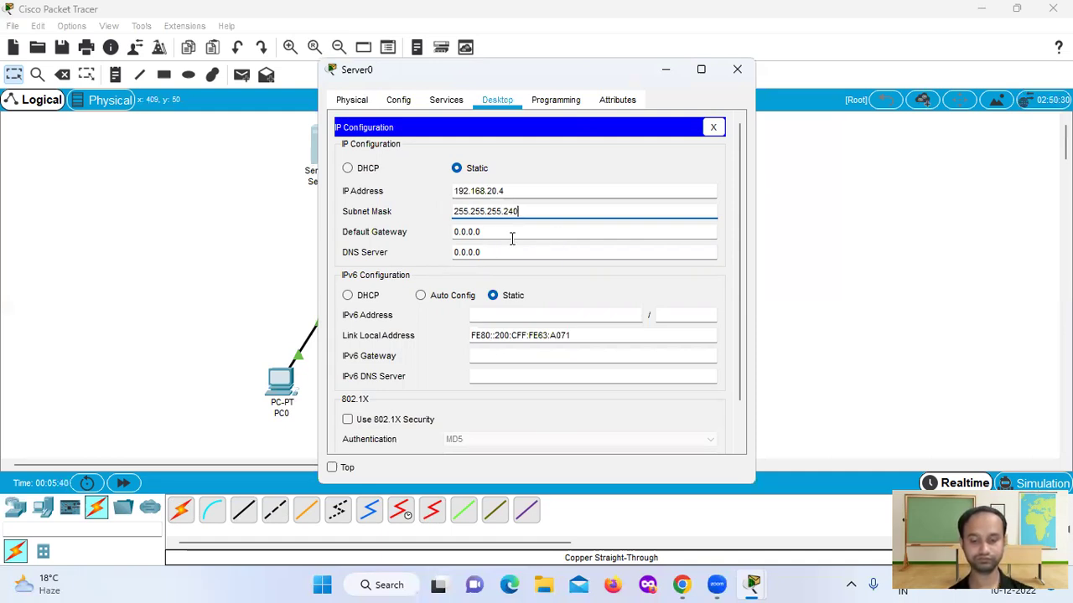
- Set Server0's default gateway to 192.168.20.1
drag(486, 232, 443, 238)
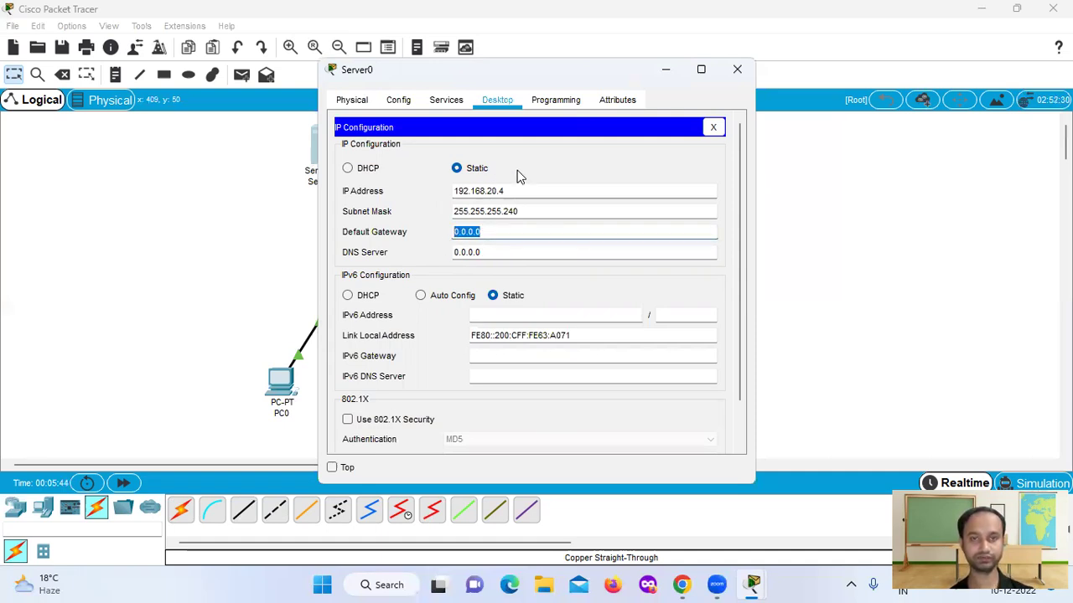
drag(522, 191, 438, 183)
key(ctrl+c)
drag(492, 232, 434, 235)
key(ctrl+v)
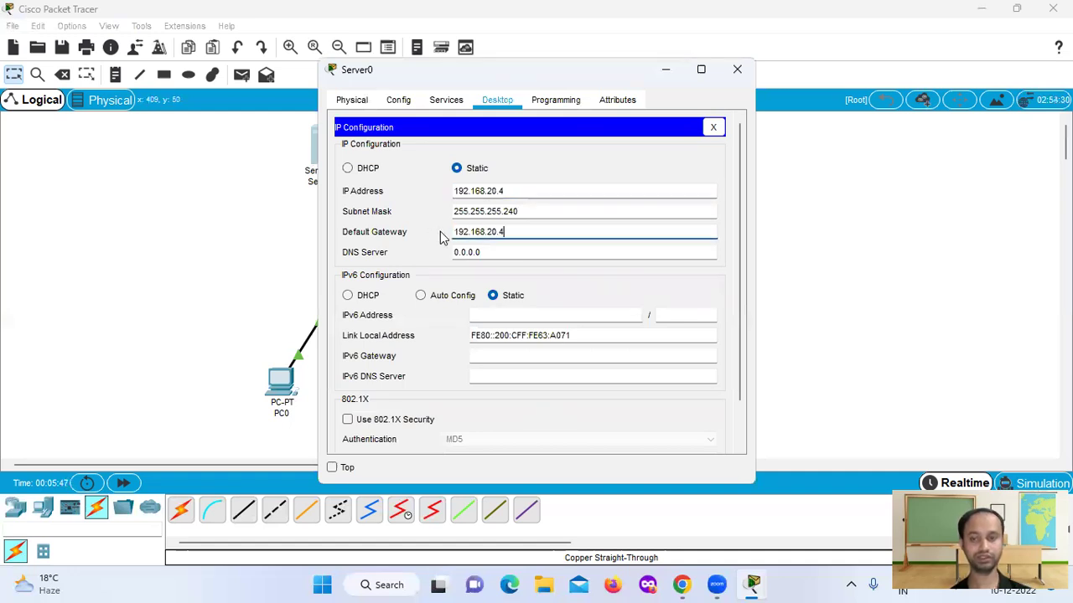
key(BackSpace)
scroll(440, 232, down, 1)
text(1)
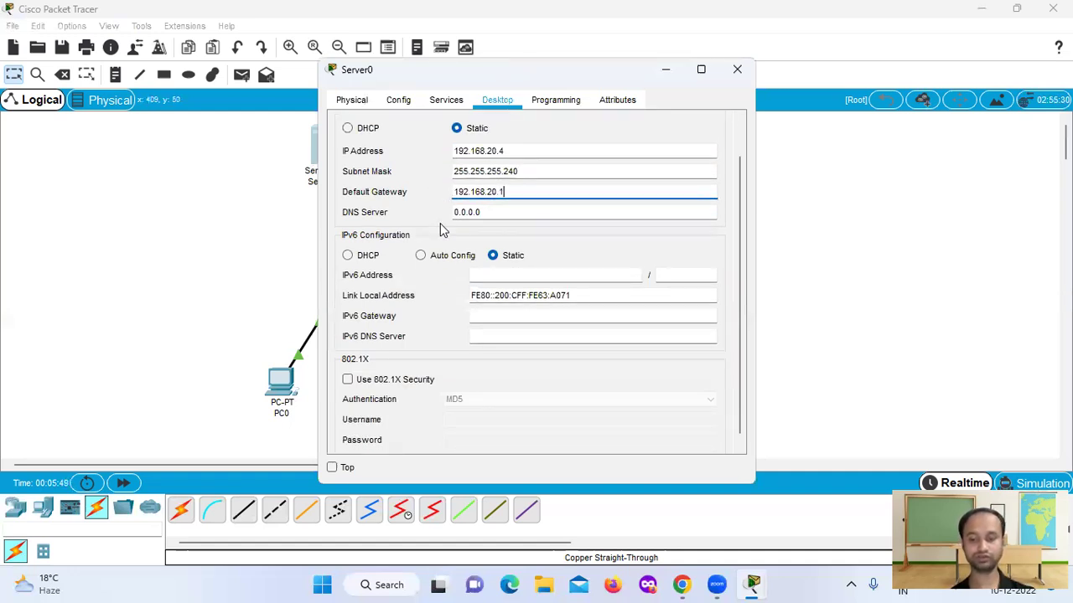
click(564, 253)
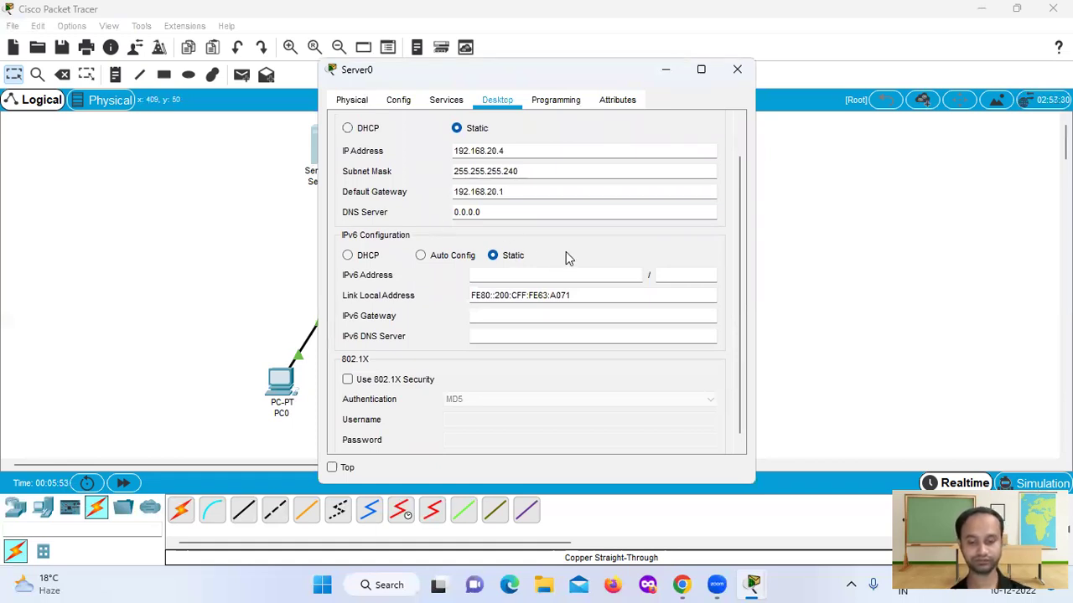
click(447, 101)
- Set the DHCP serverPool gateway to 192.168.20.1 and start address to 192.168.20.6
click(460, 175)
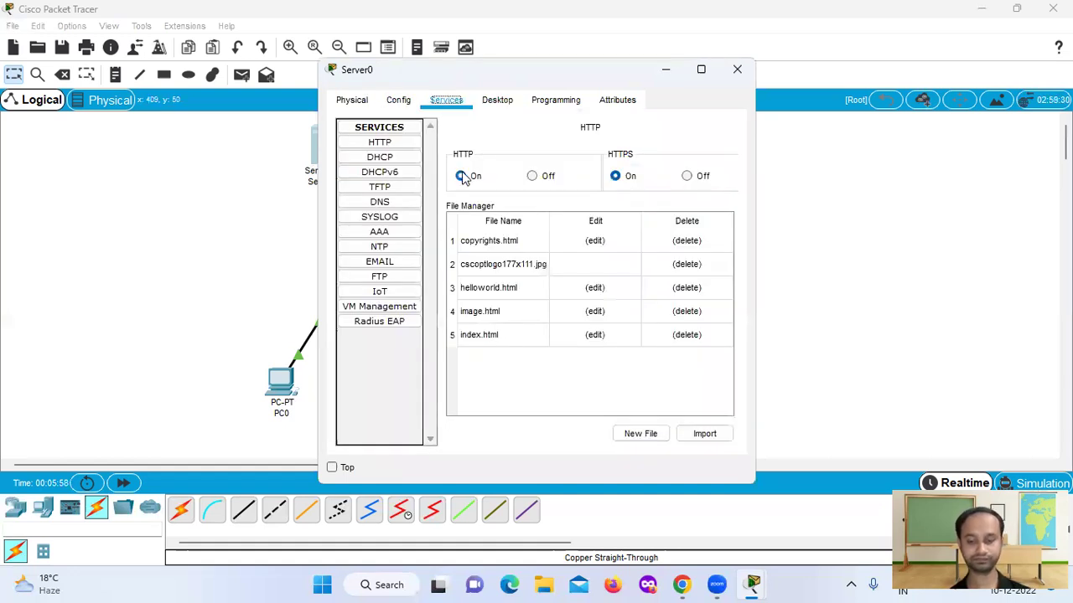
click(386, 158)
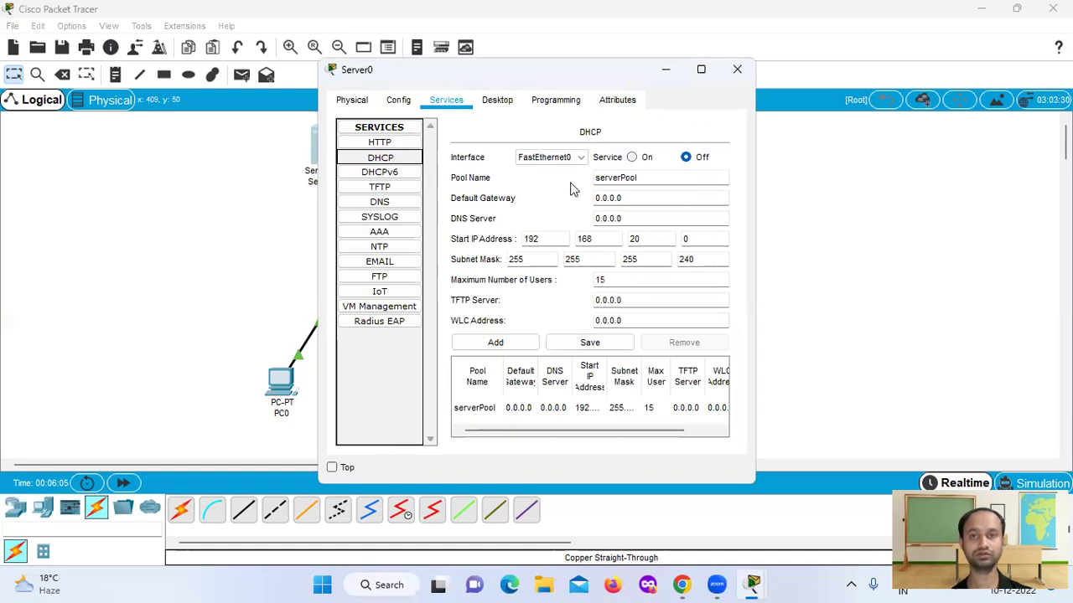
click(635, 198)
drag(634, 197, 575, 201)
text(192.168.20.1)
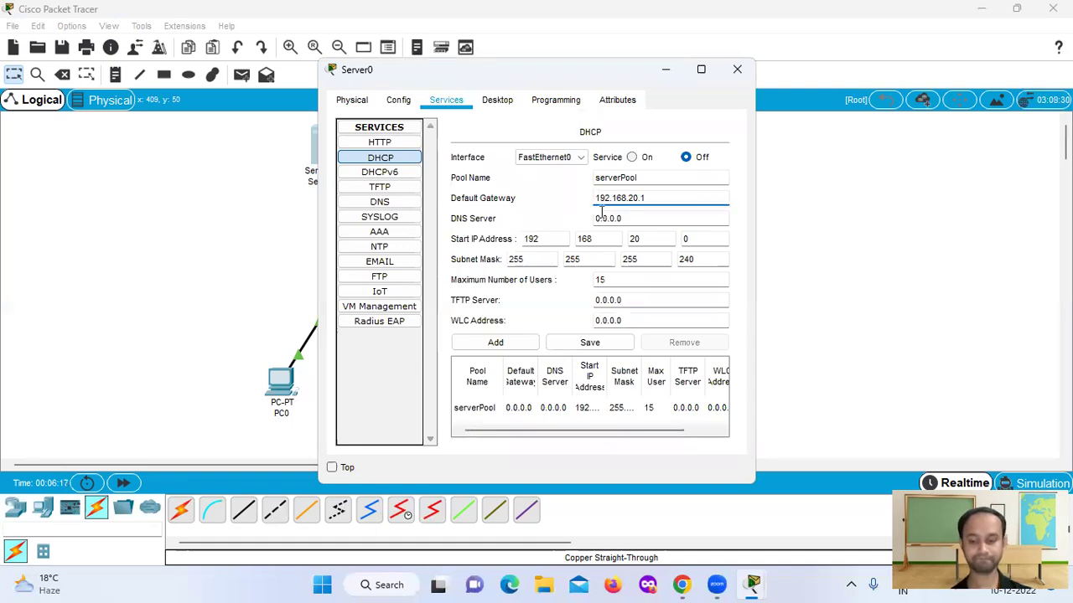
click(697, 240)
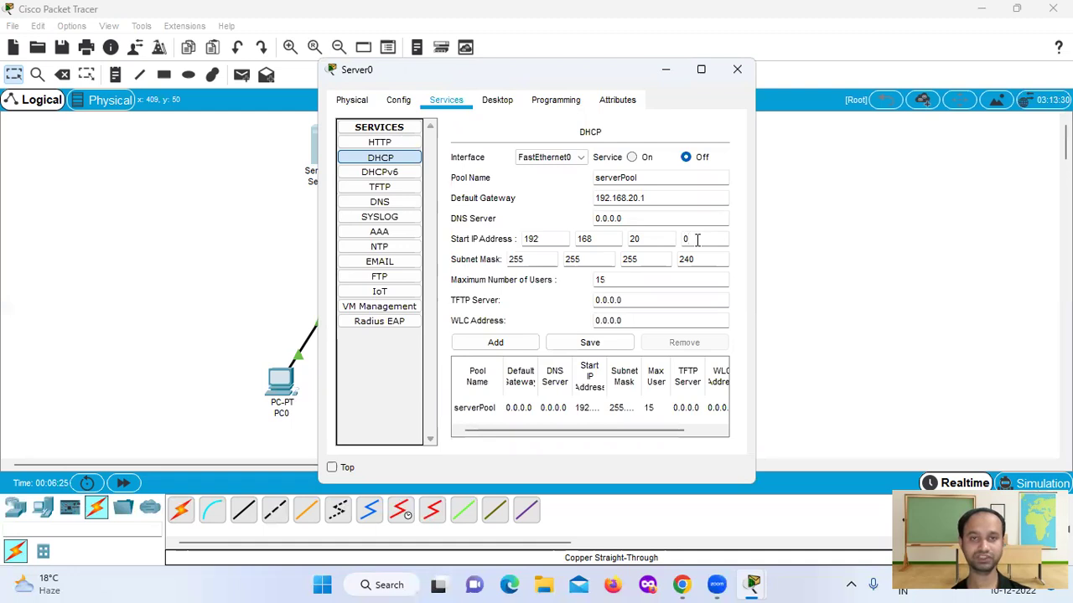
key(BackSpace)
text(6)
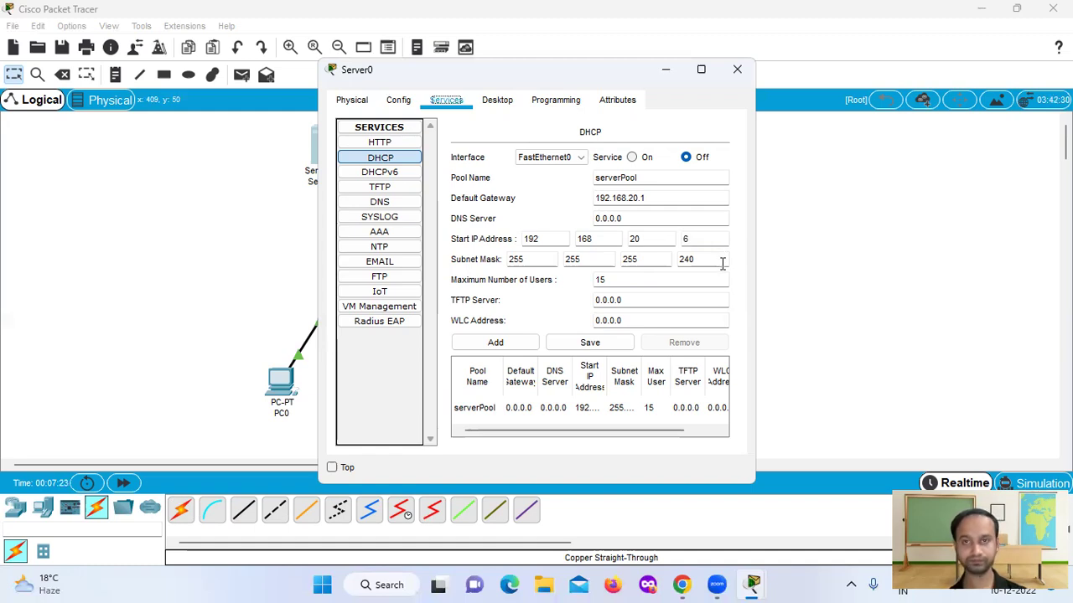
- Limit the pool to 2 users, save it, turn DHCP on and close Server0's window
double_click(600, 280)
key(BackSpace)
text(2)
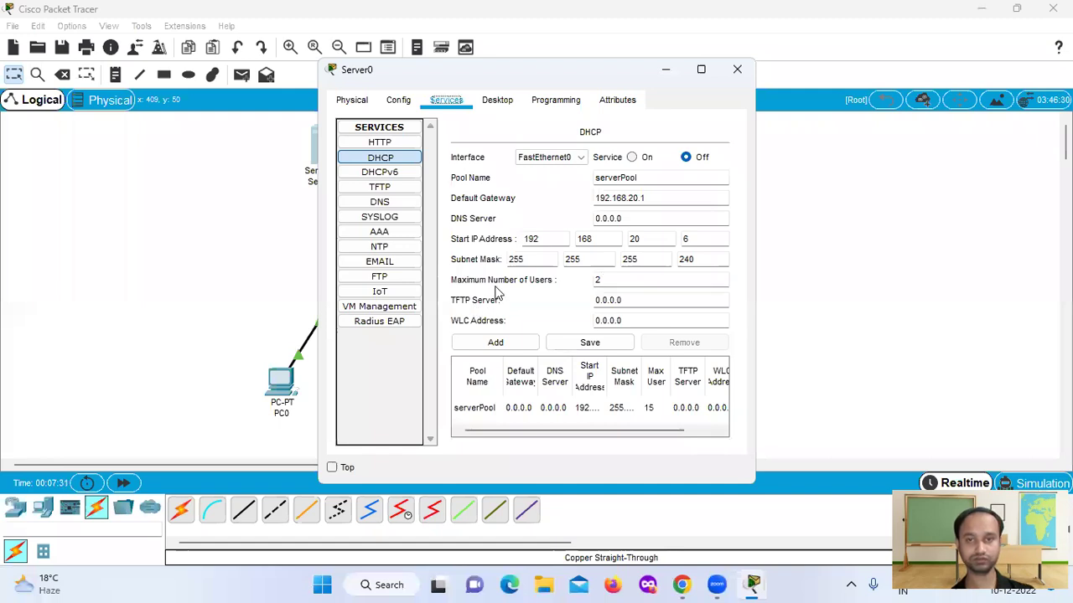
click(609, 344)
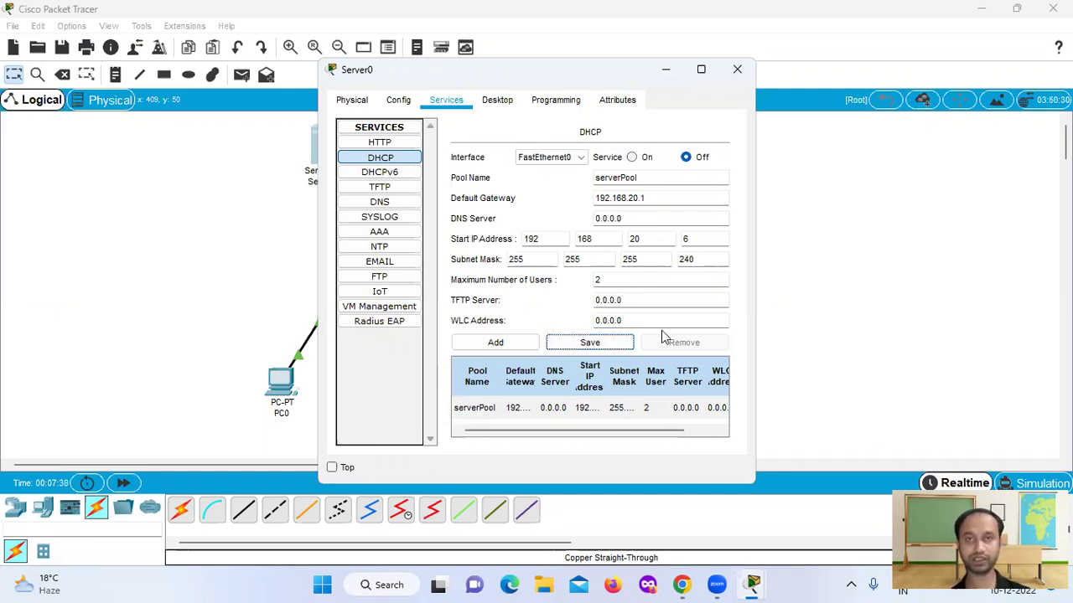
click(633, 157)
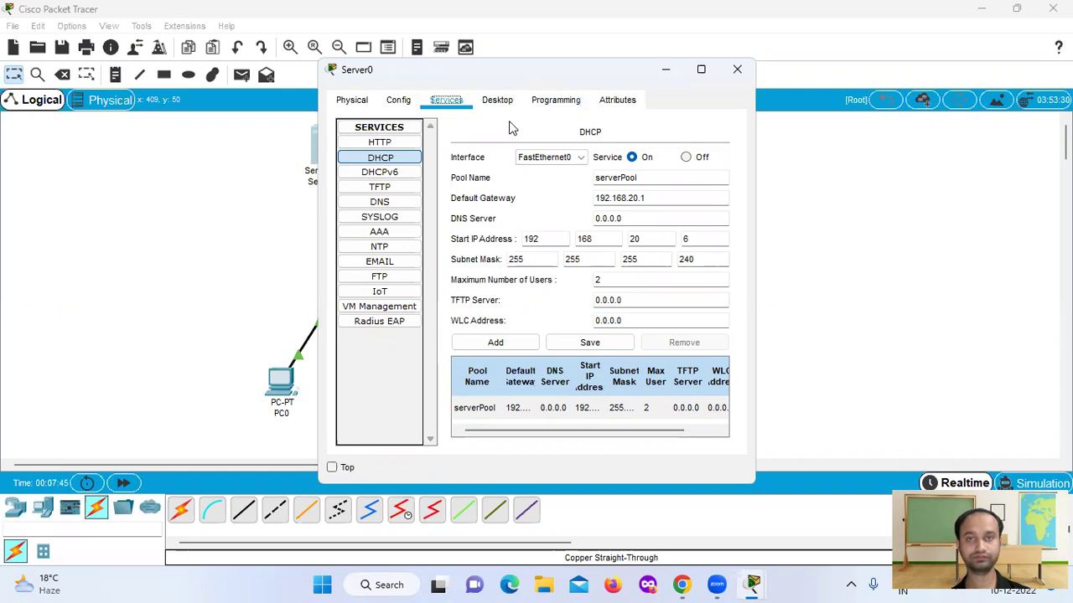
drag(510, 83, 507, 107)
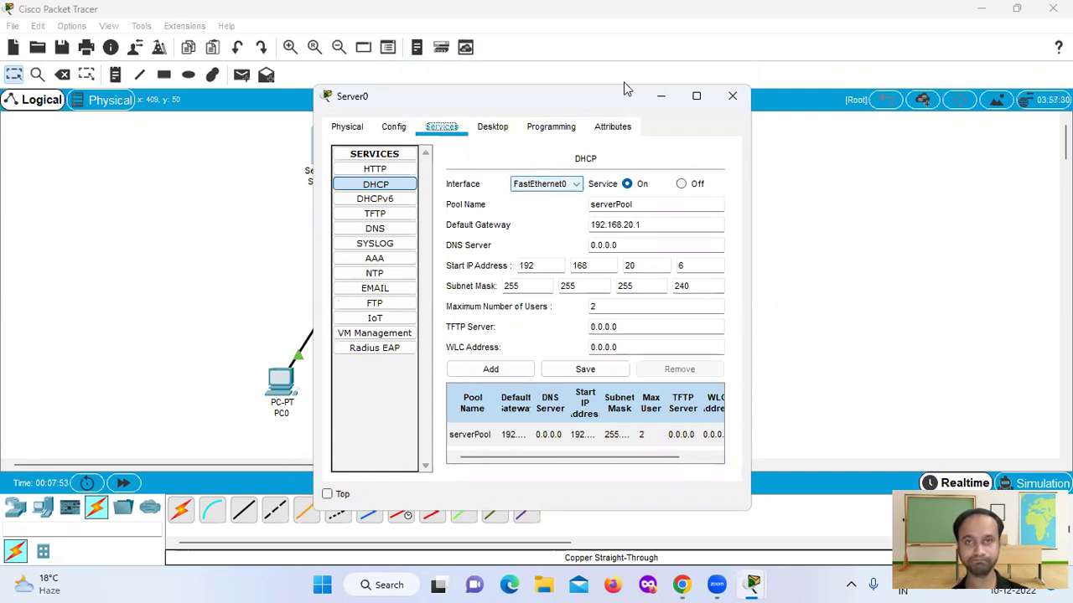
click(728, 100)
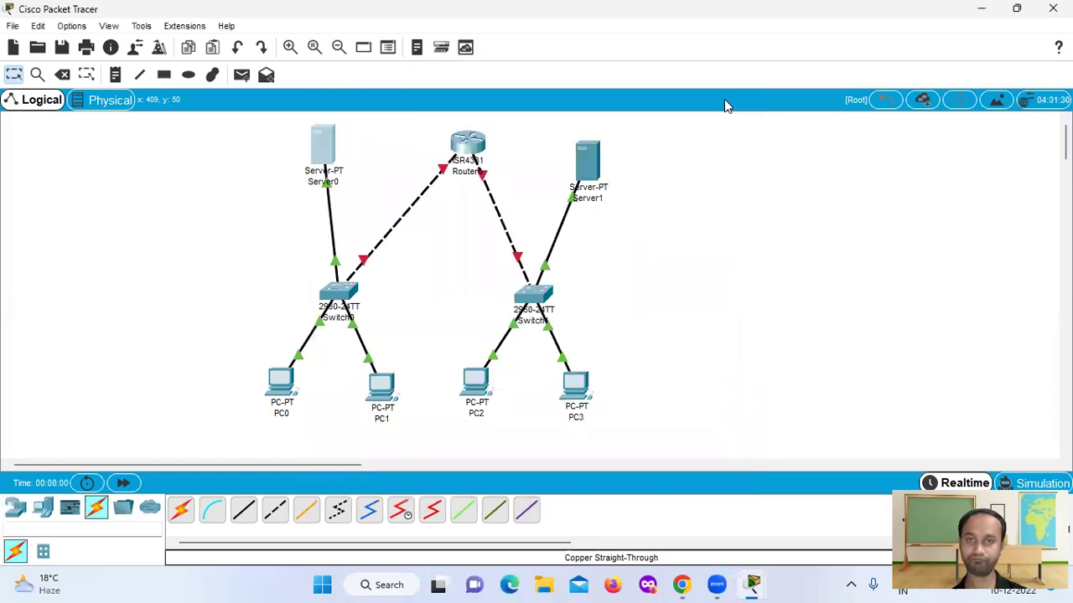
- In Server1's IP Configuration, choose Static and enter IP address 192.168.30.4
click(580, 159)
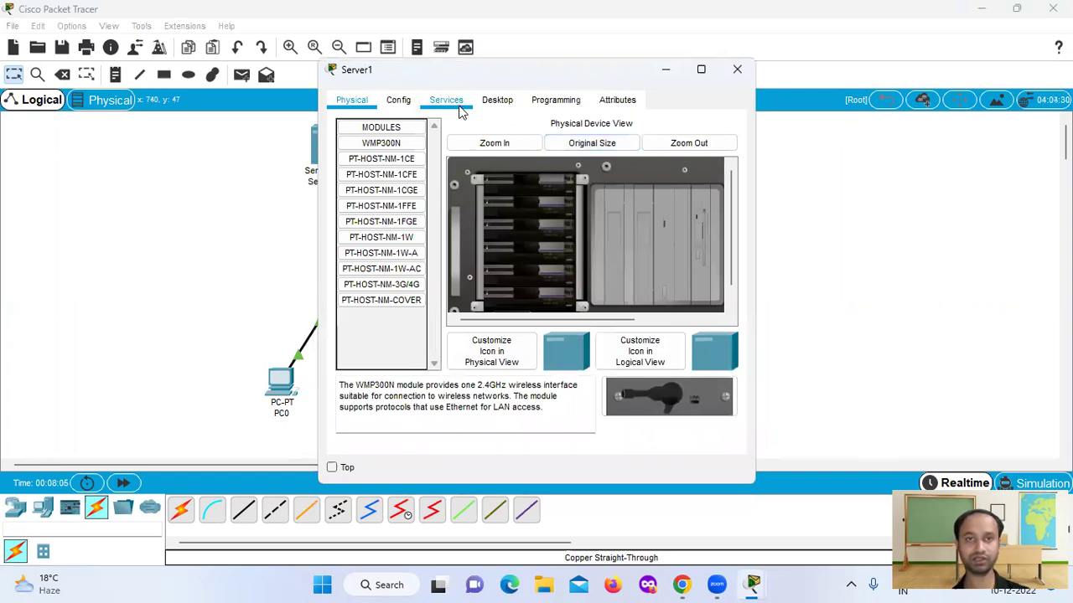
click(501, 104)
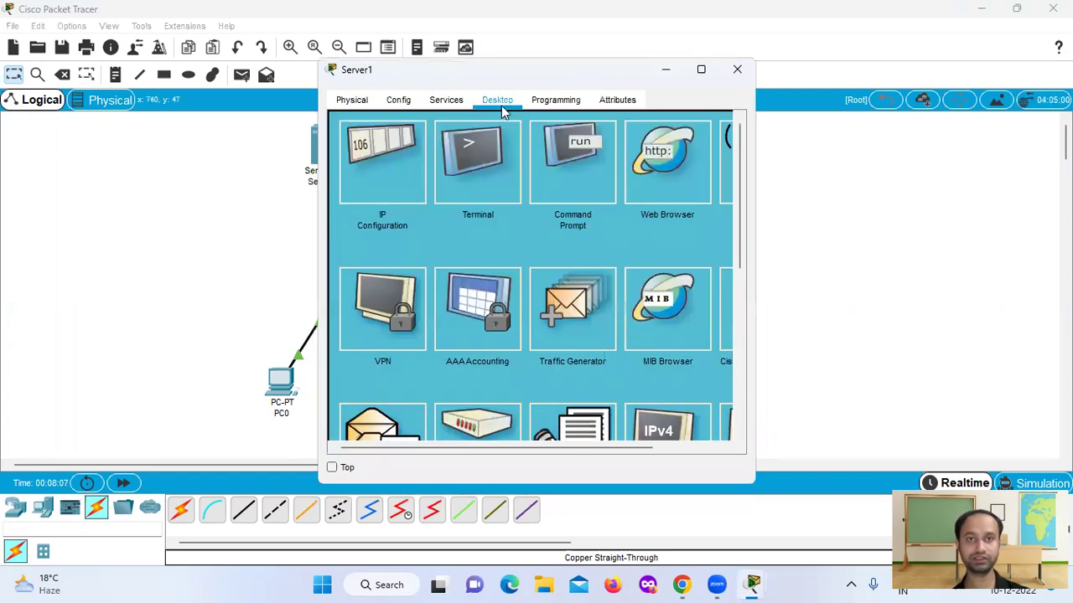
click(404, 151)
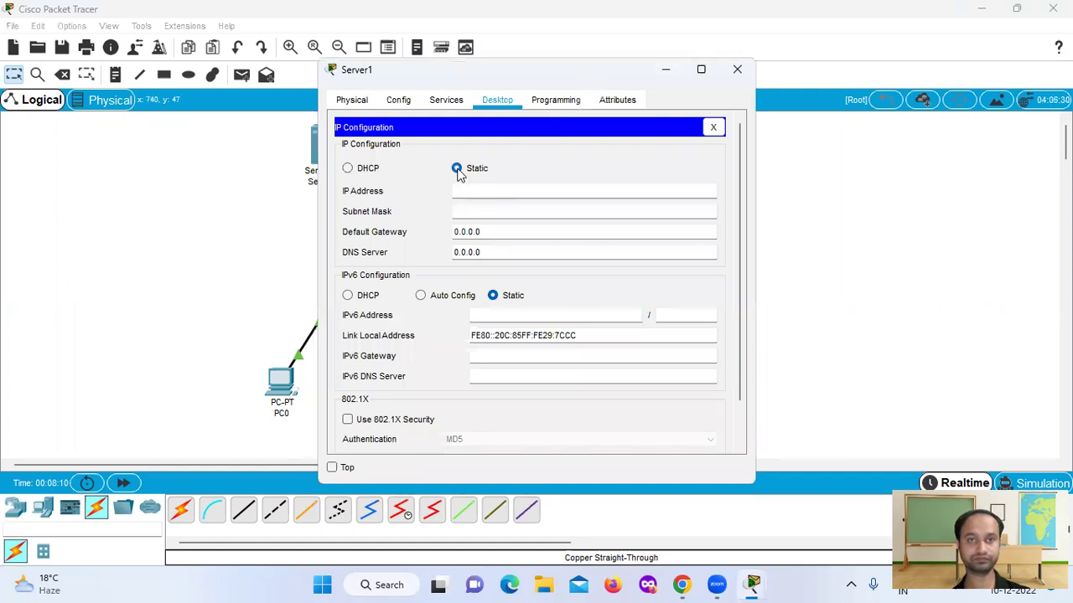
click(474, 209)
click(468, 192)
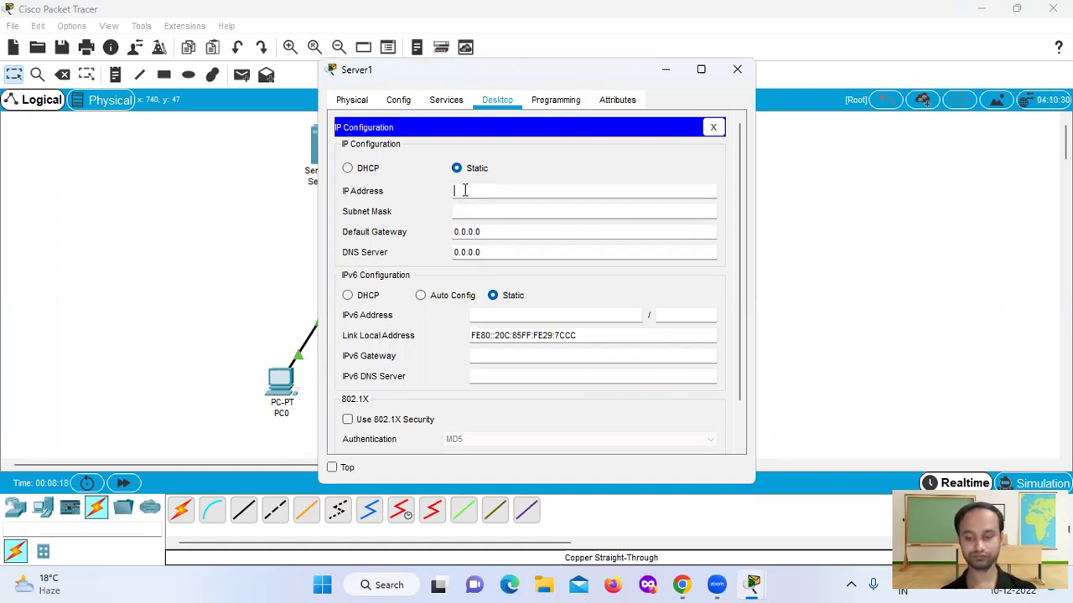
text(192.1)
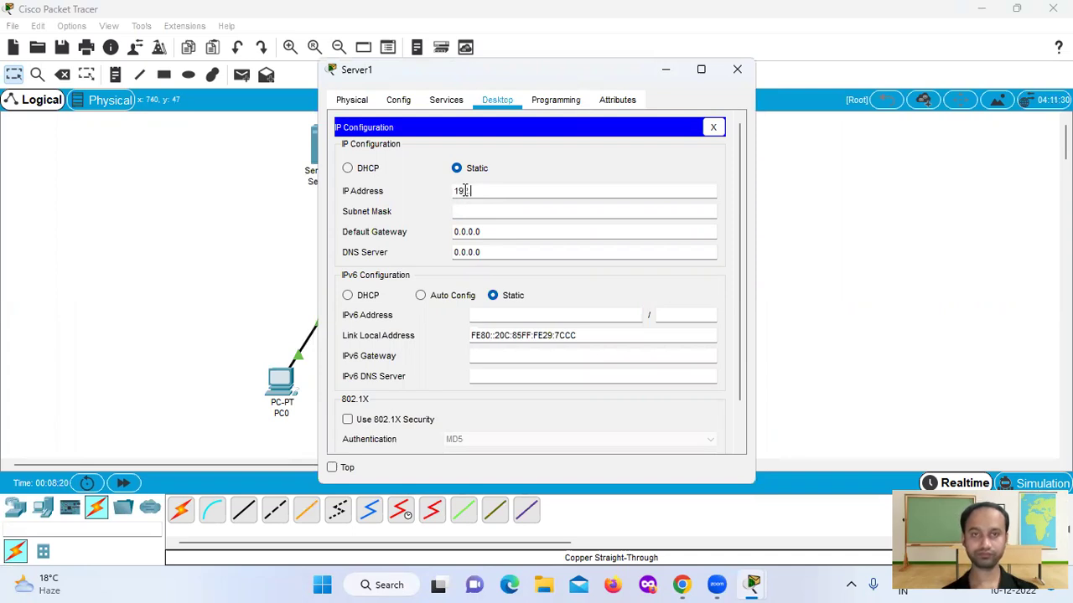
text(68.)
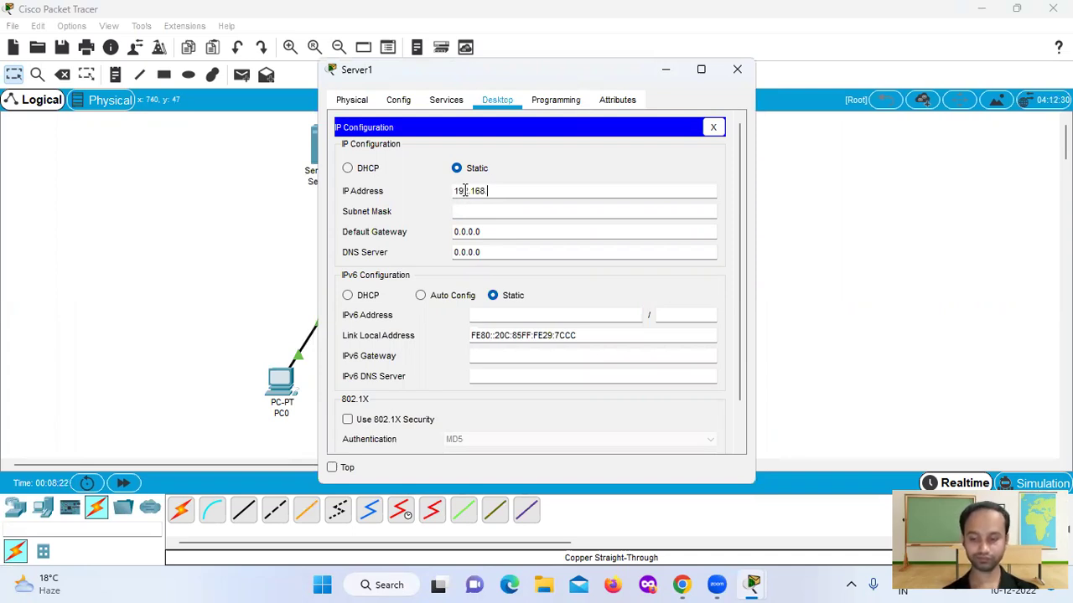
text(30.4)
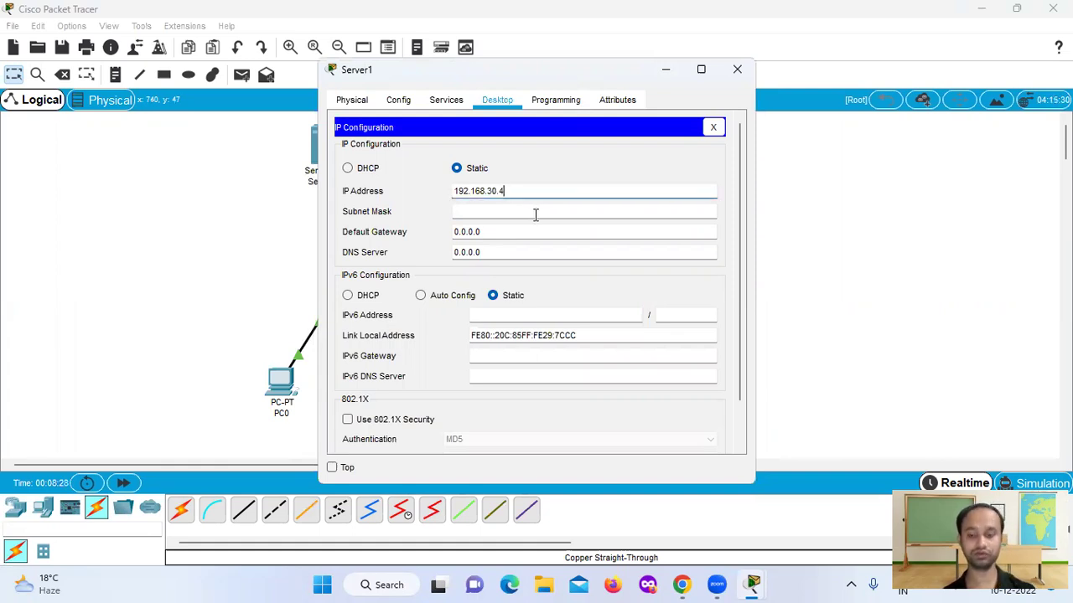
- Set Server1's subnet mask to 255.255.255.240 and default gateway to 192.168.30.1
click(524, 212)
key(BackSpace)
text(240)
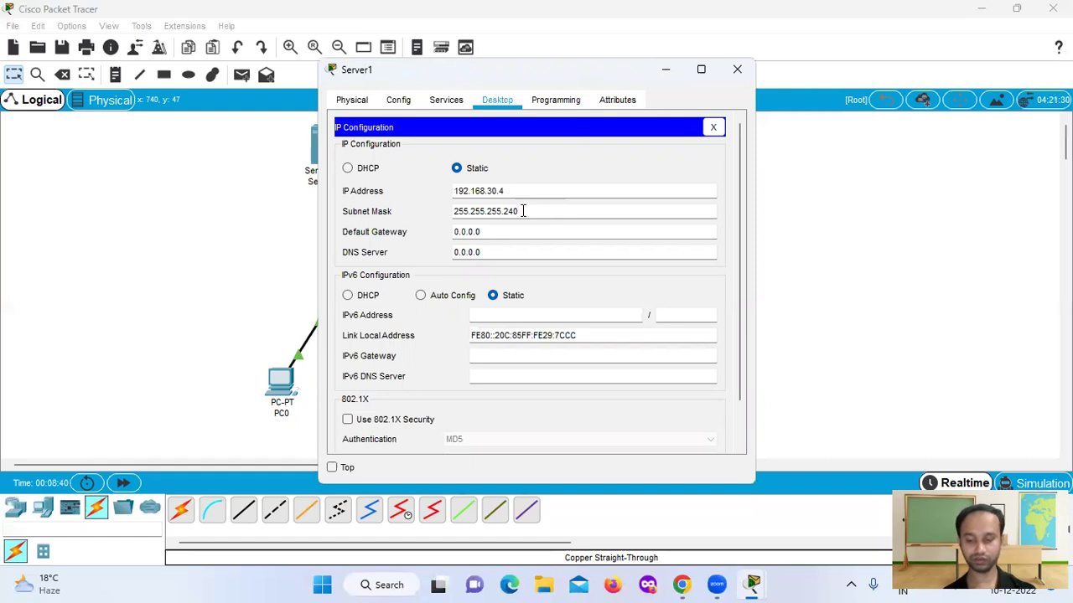
click(498, 231)
triple_click(450, 236)
text(192.168)
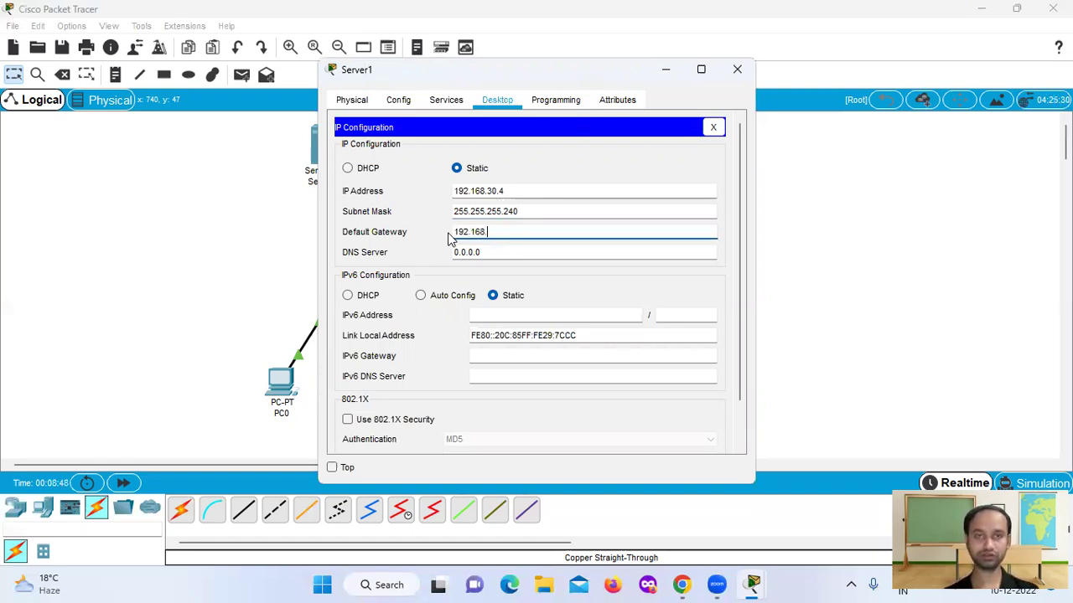
text(.30.1)
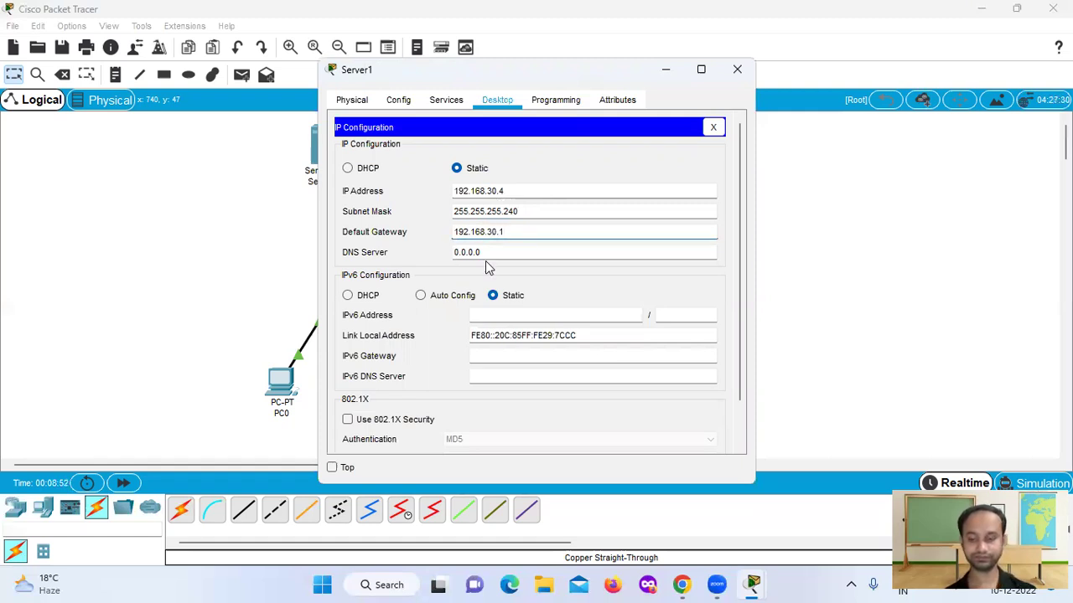
click(446, 99)
- Turn on Server1's DHCP service with gateway 192.168.30.1 and start address 192.168.30.5
click(408, 158)
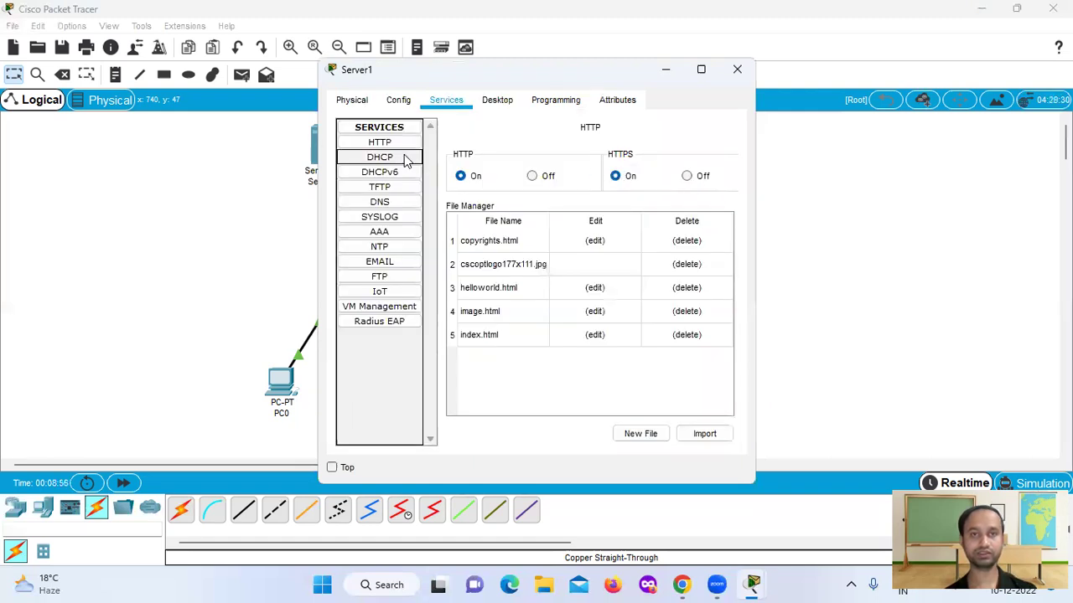
click(633, 158)
triple_click(631, 200)
text(1)
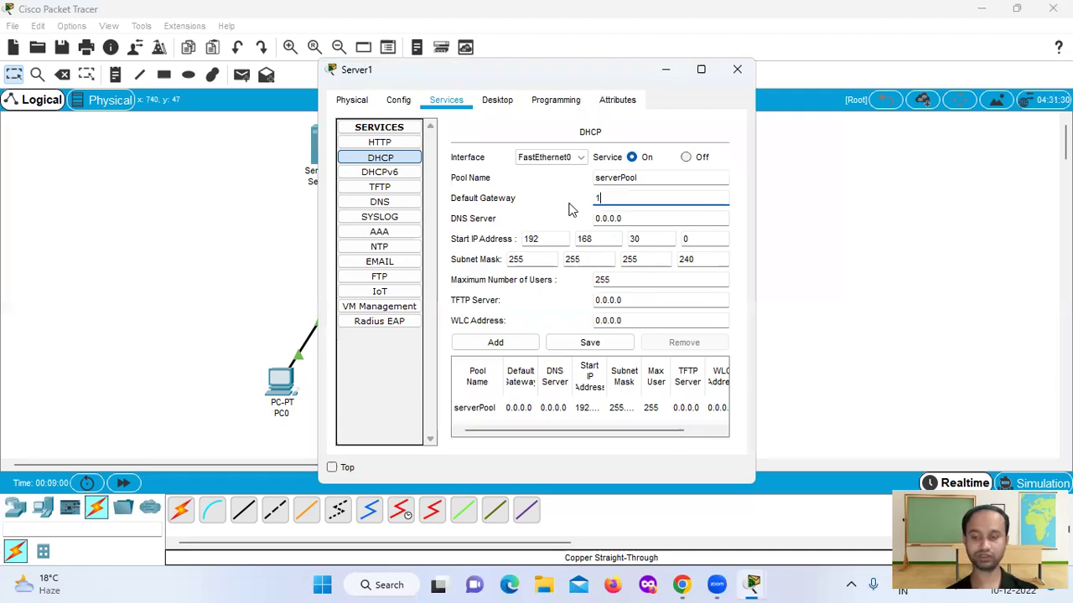
text(92.168.30.)
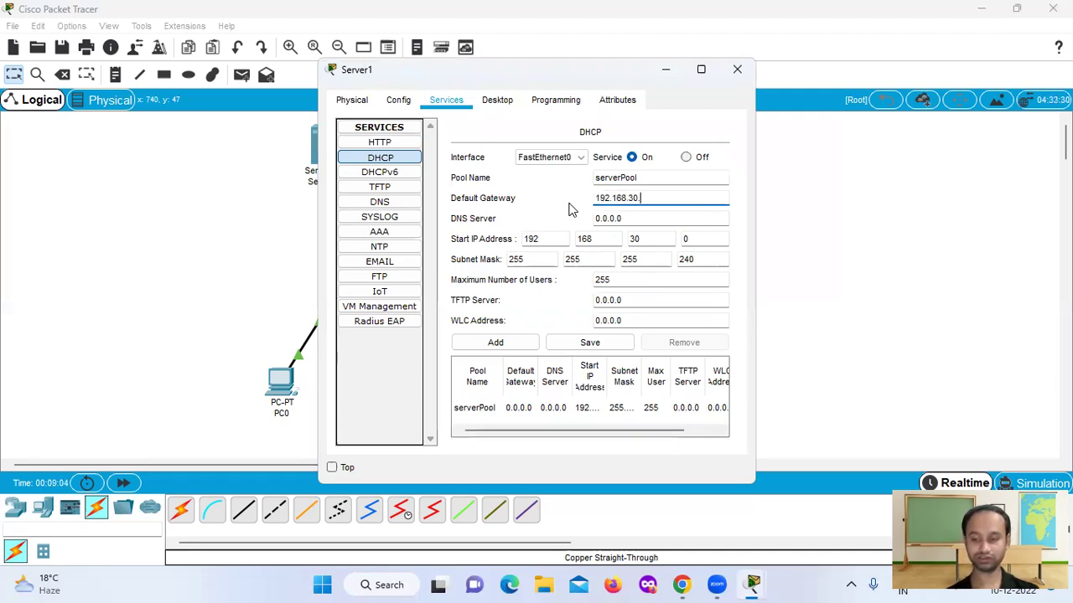
text(1)
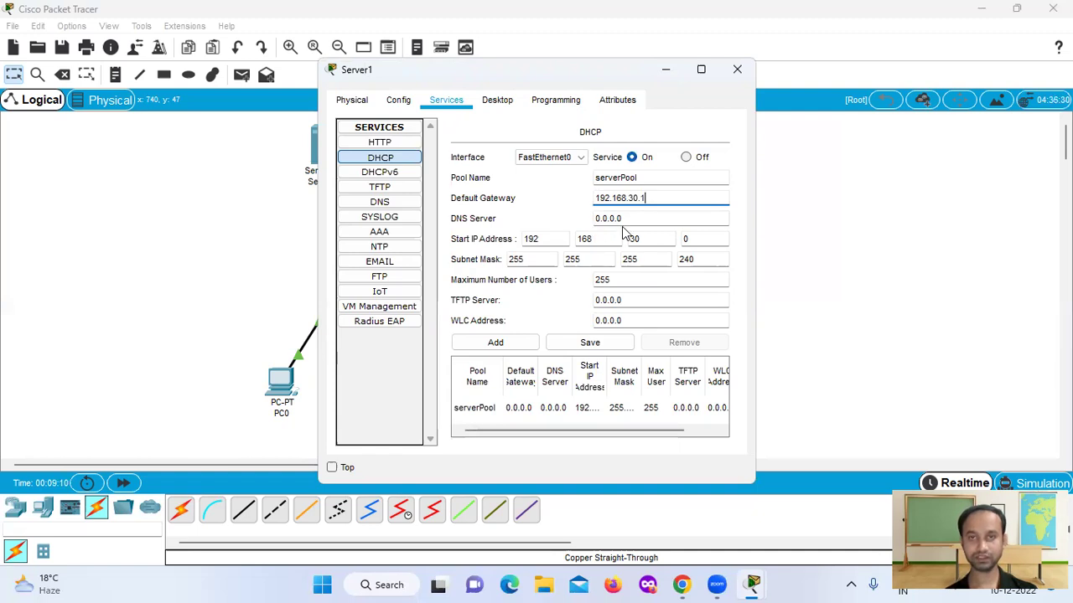
click(705, 238)
key(BackSpace)
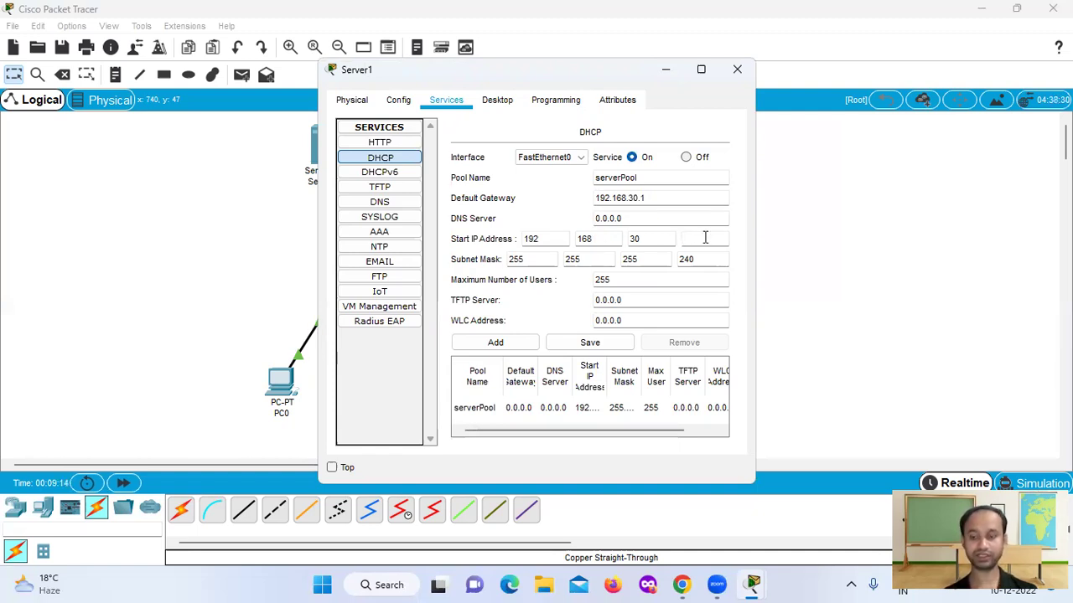
text(5)
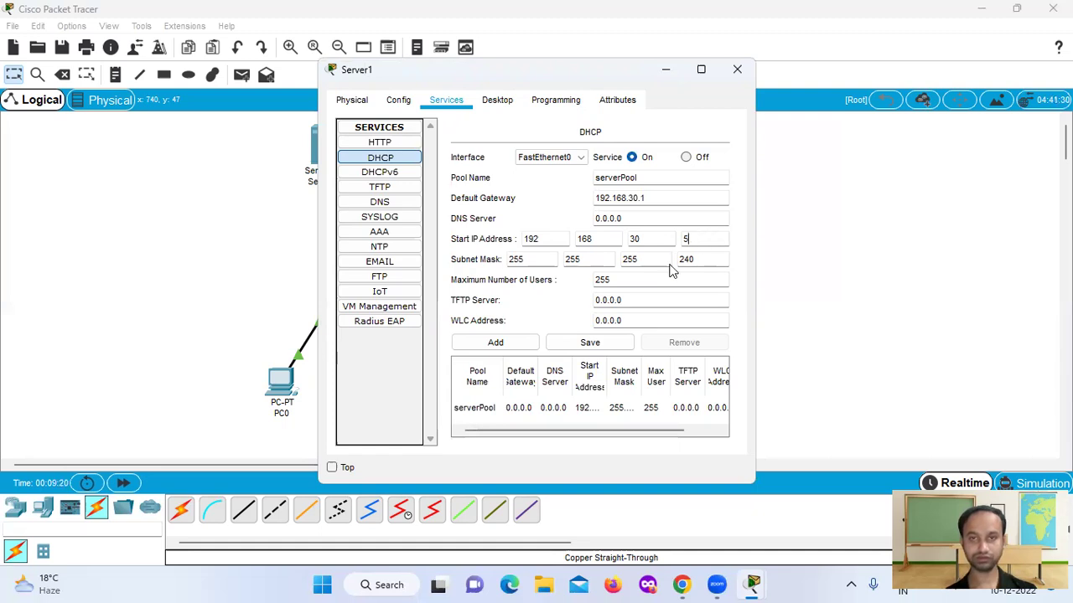
- Limit the DHCP pool to 2 users, save it, and close Server1's window
click(635, 282)
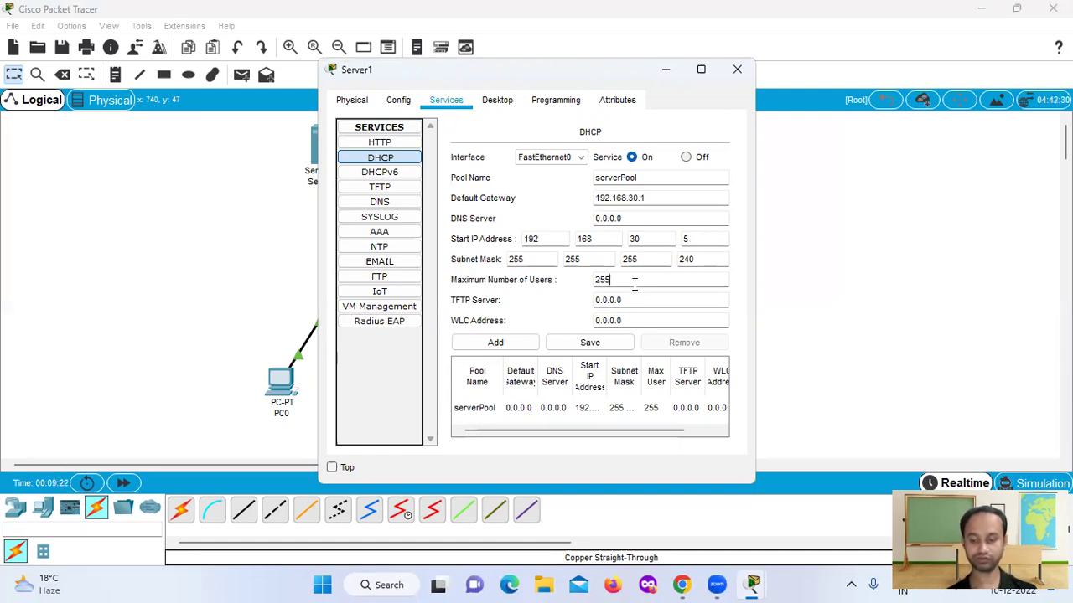
key(BackSpace)
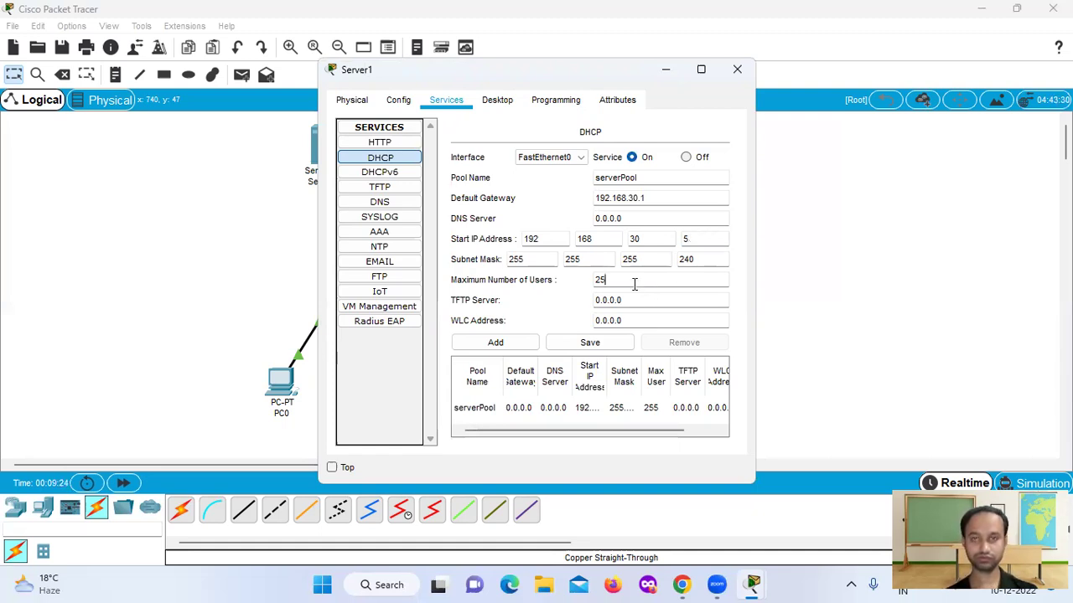
key(BackSpace)
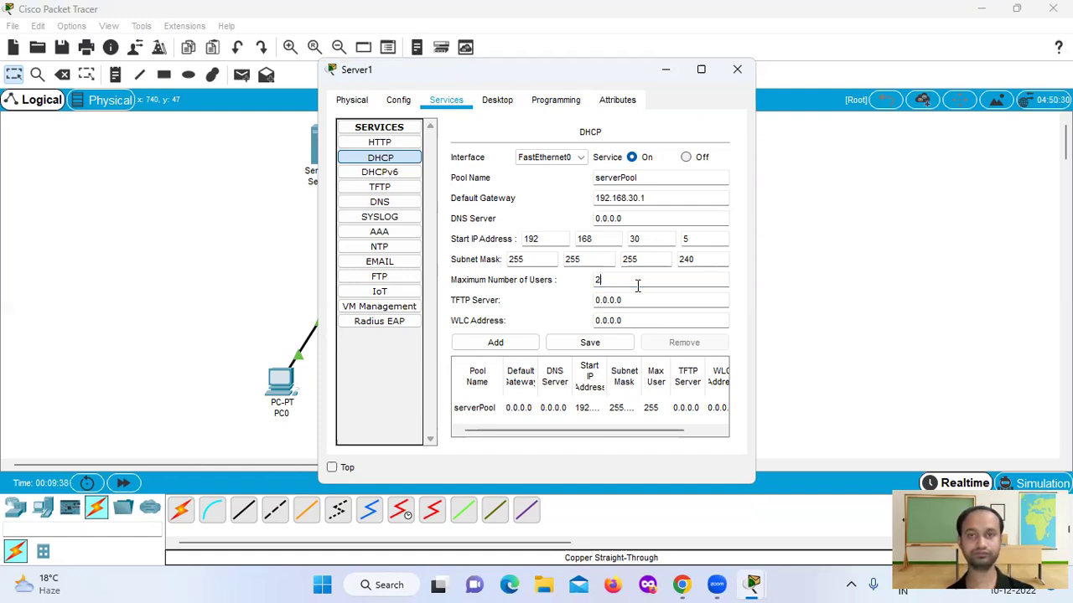
click(590, 346)
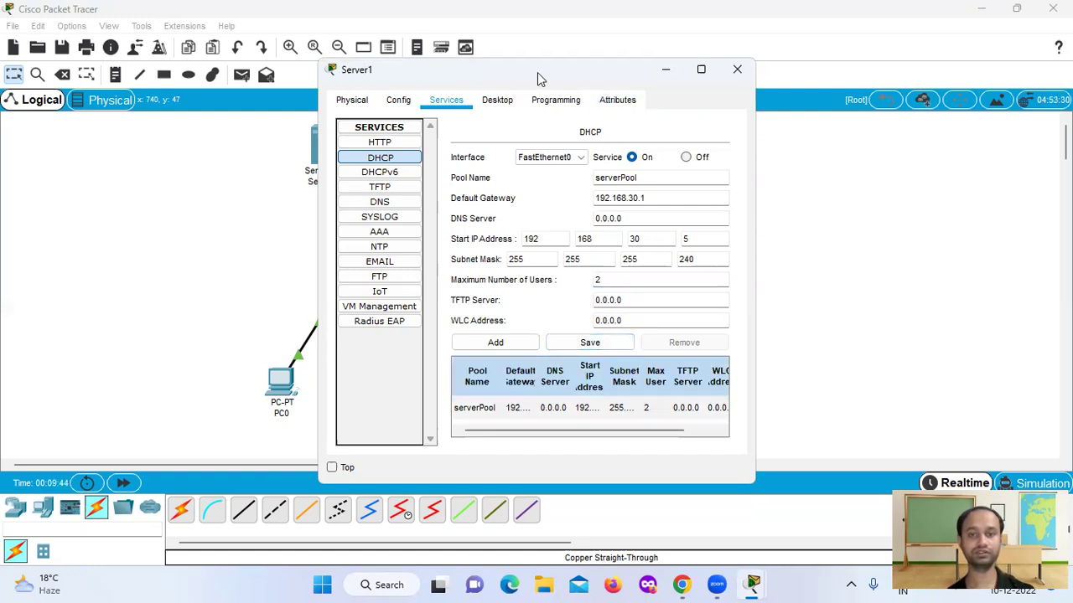
drag(586, 71, 579, 129)
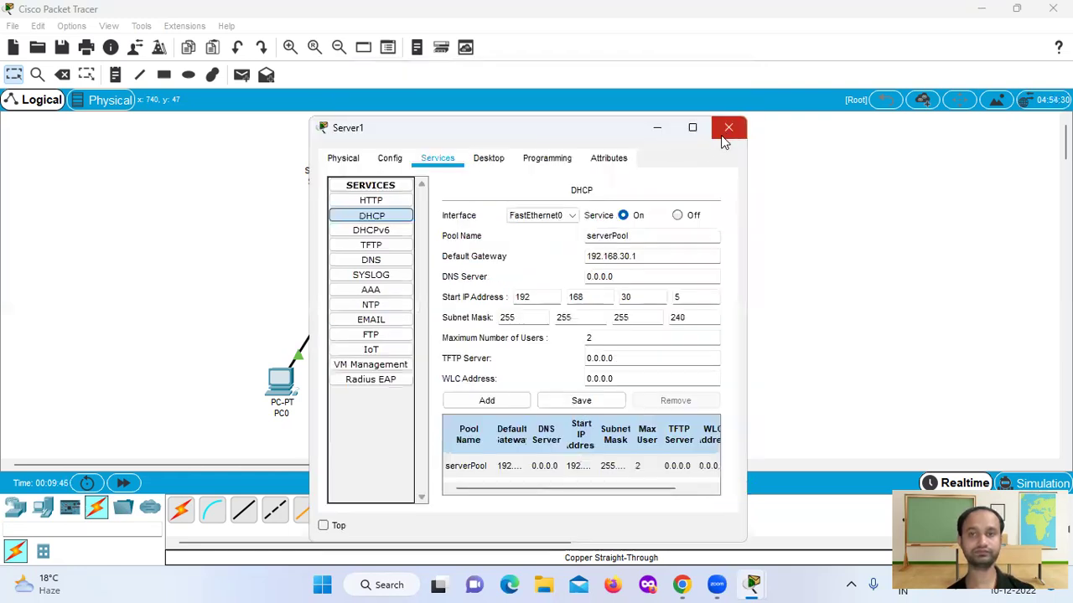
click(728, 127)
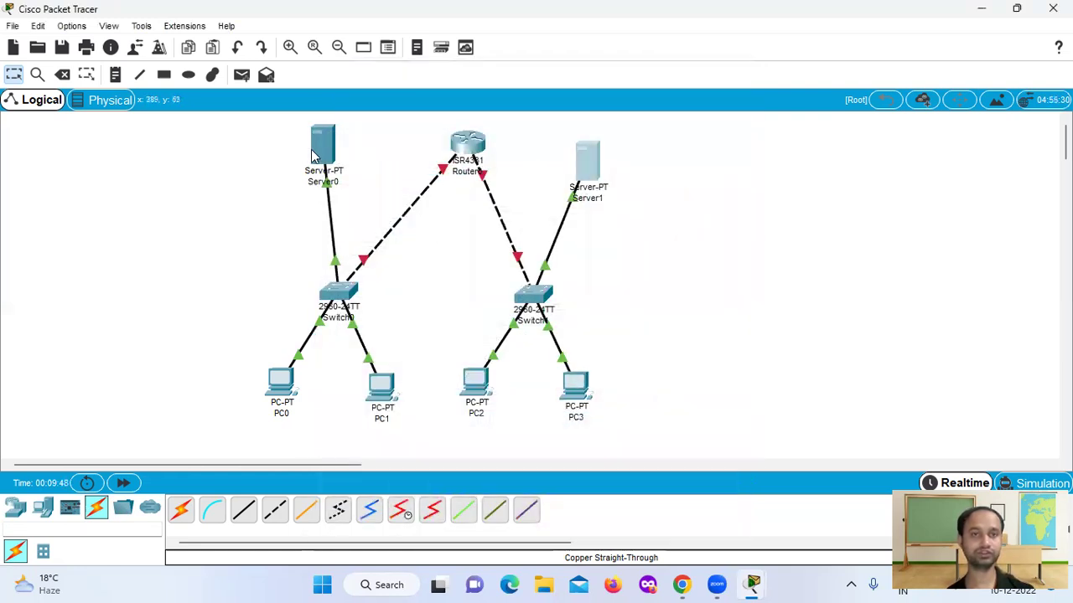
- Review Server0's DHCP pool (gateway 192.168.20.1, start 192.168.20.6, 2 users), then open Router0
click(586, 159)
click(382, 160)
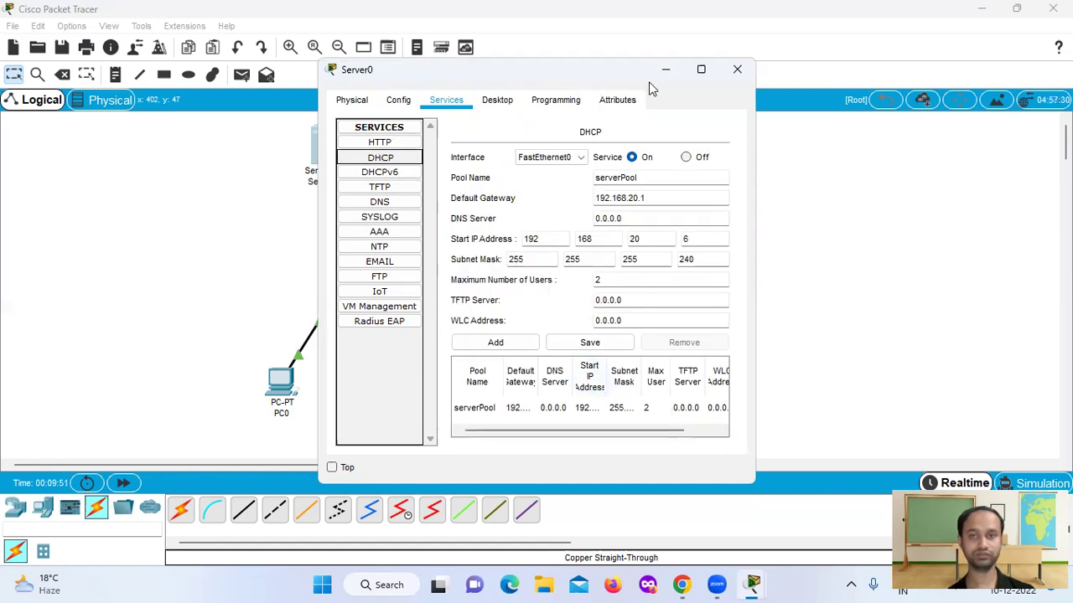
click(702, 71)
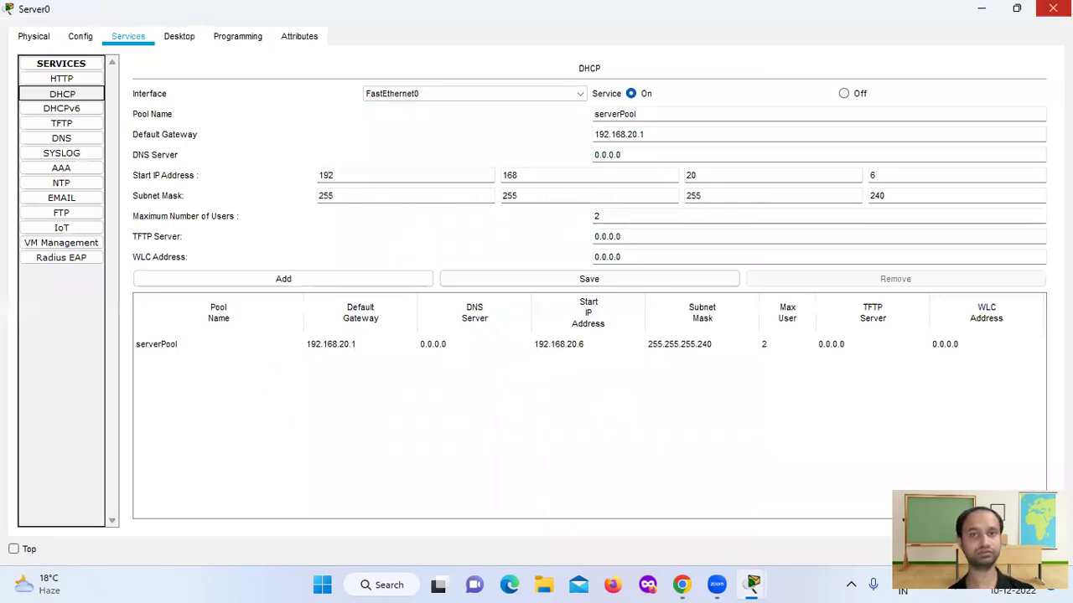
click(1052, 9)
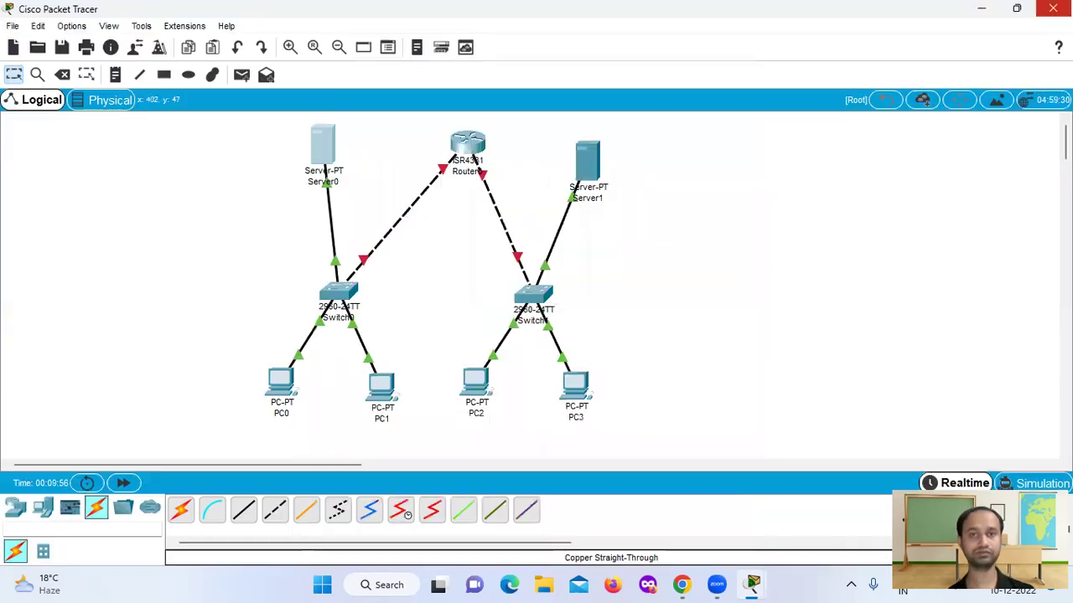
click(483, 166)
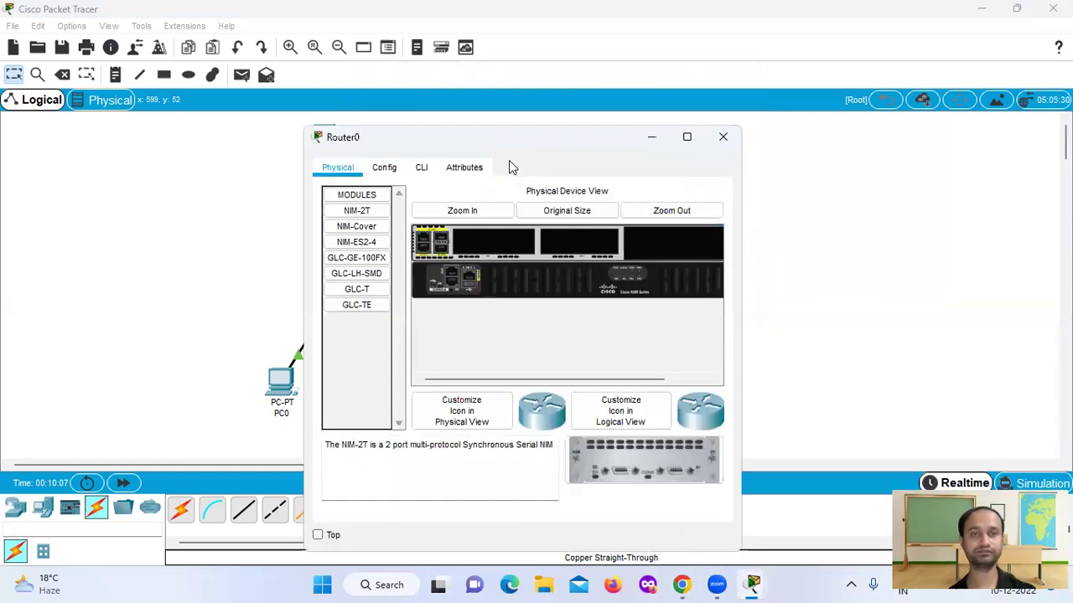
- Bring Router0's GigabitEthernet0/0/0 up with IP 192.168.20.1 and mask 255.255.255.240
click(396, 173)
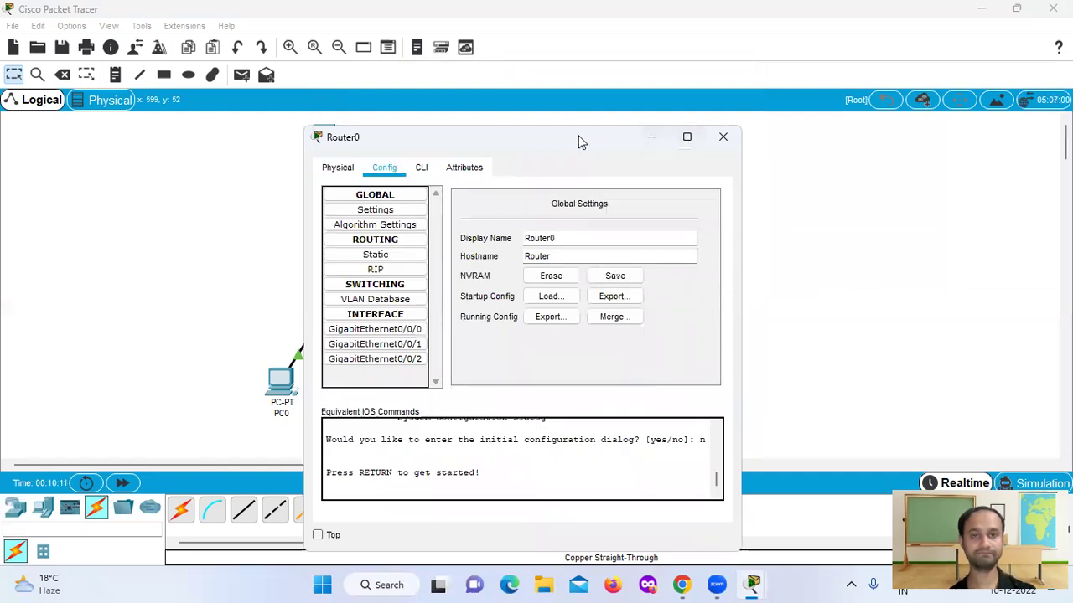
click(408, 140)
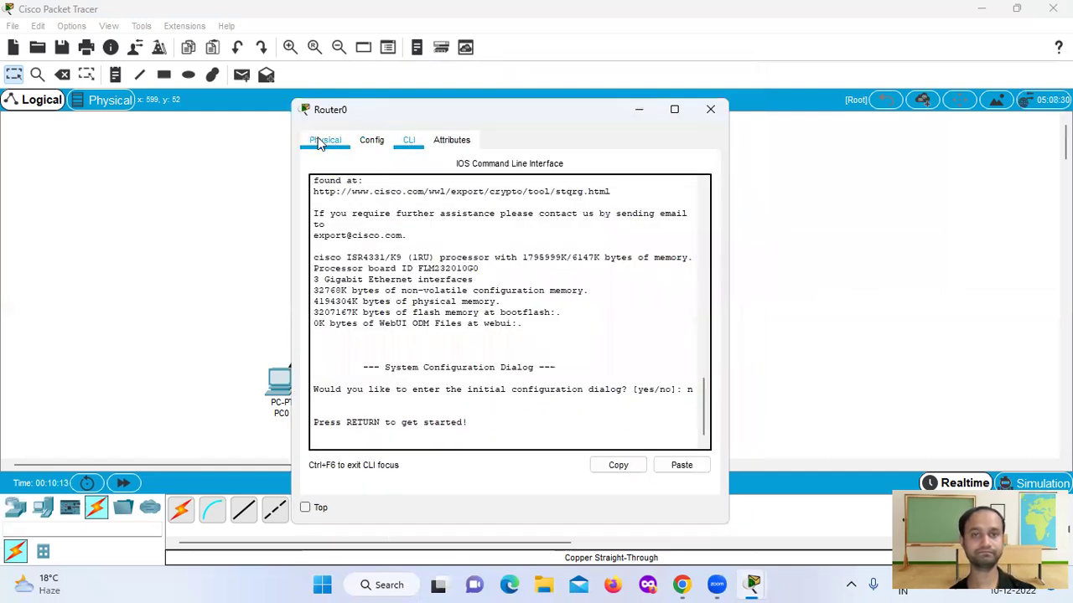
click(322, 140)
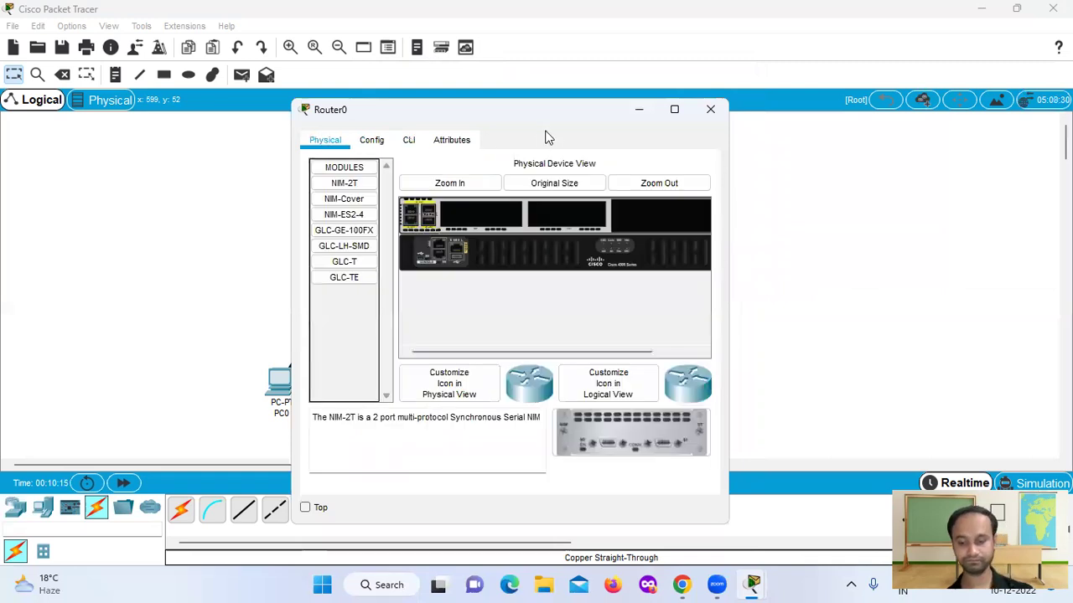
click(372, 142)
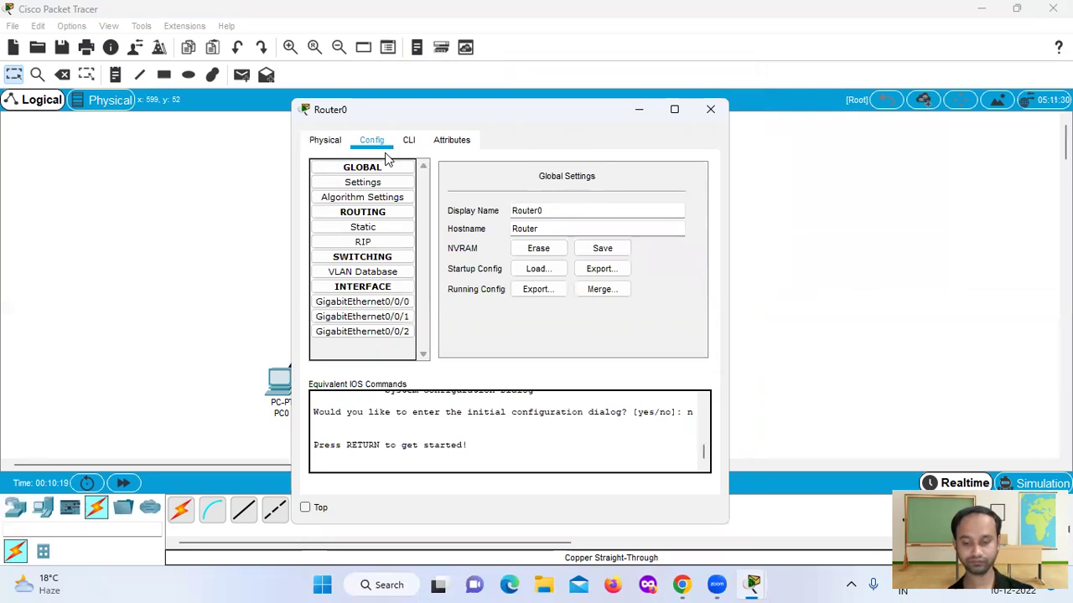
click(402, 305)
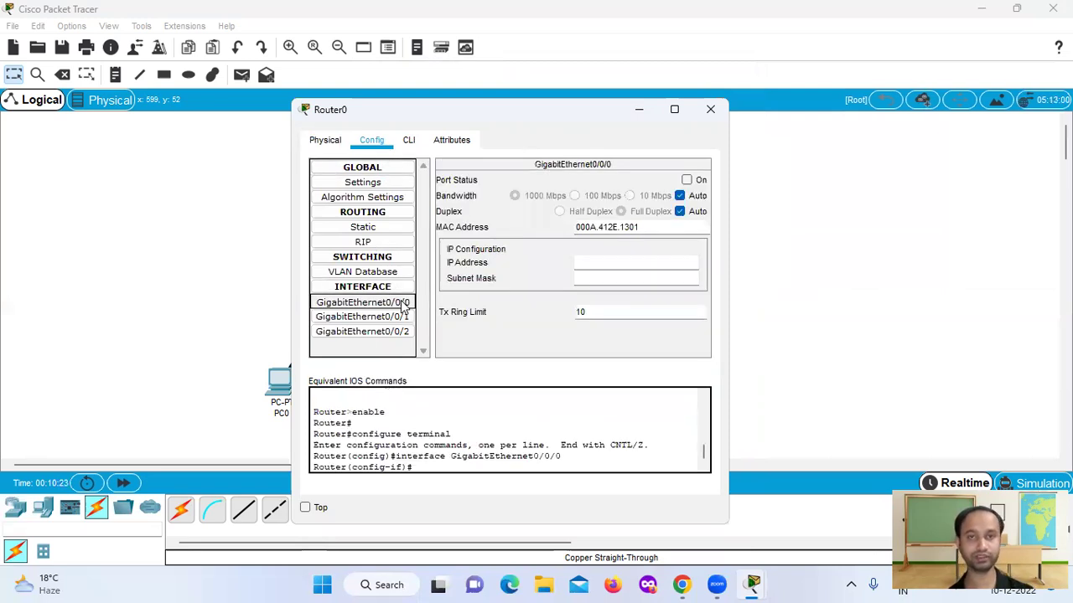
click(686, 181)
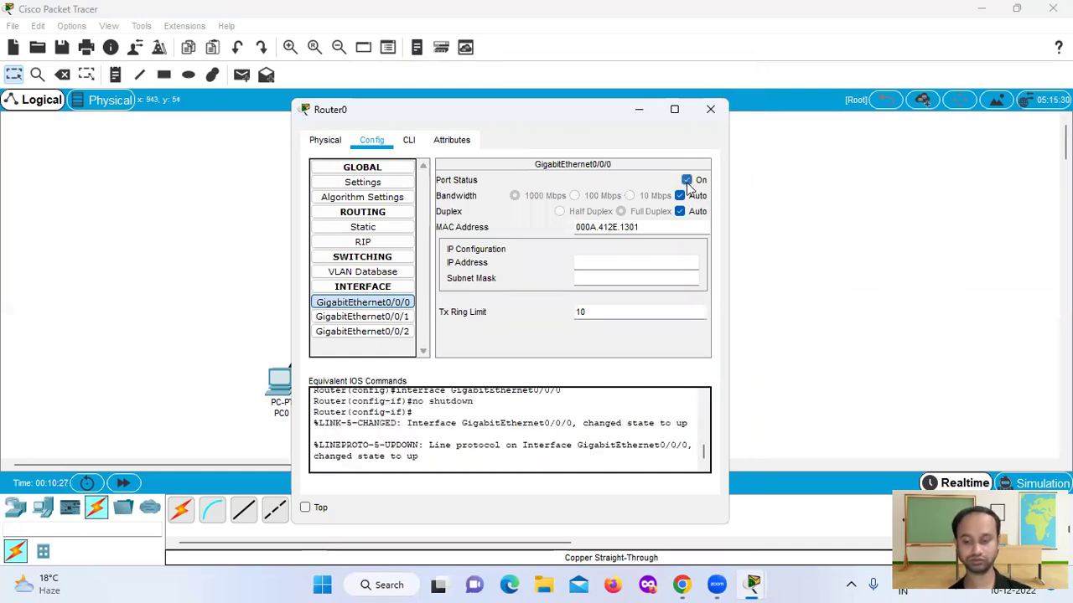
click(610, 257)
text(192)
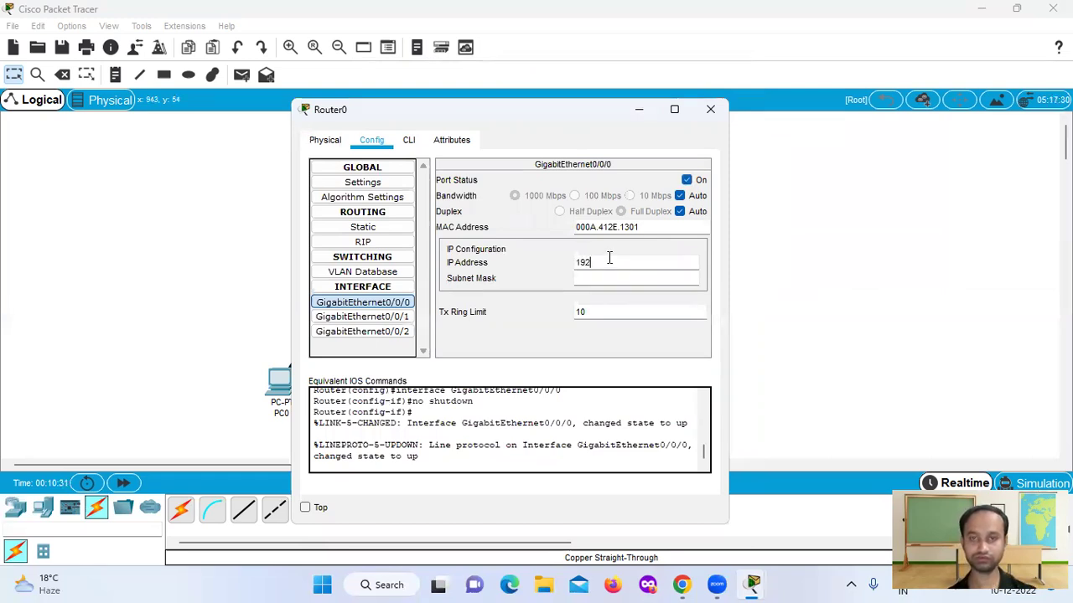
text(.168.20.1)
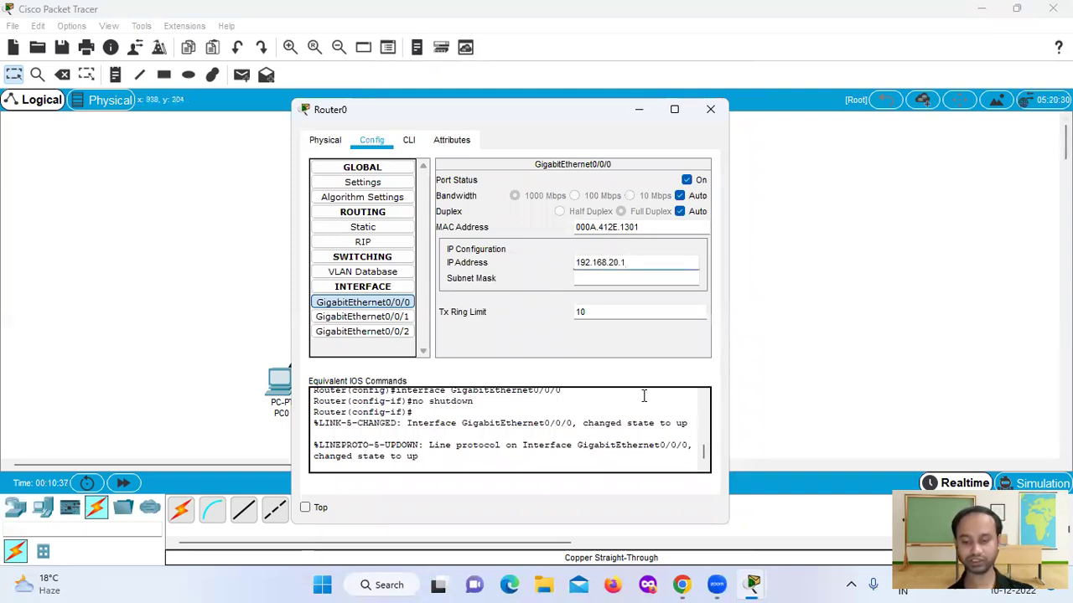
click(596, 278)
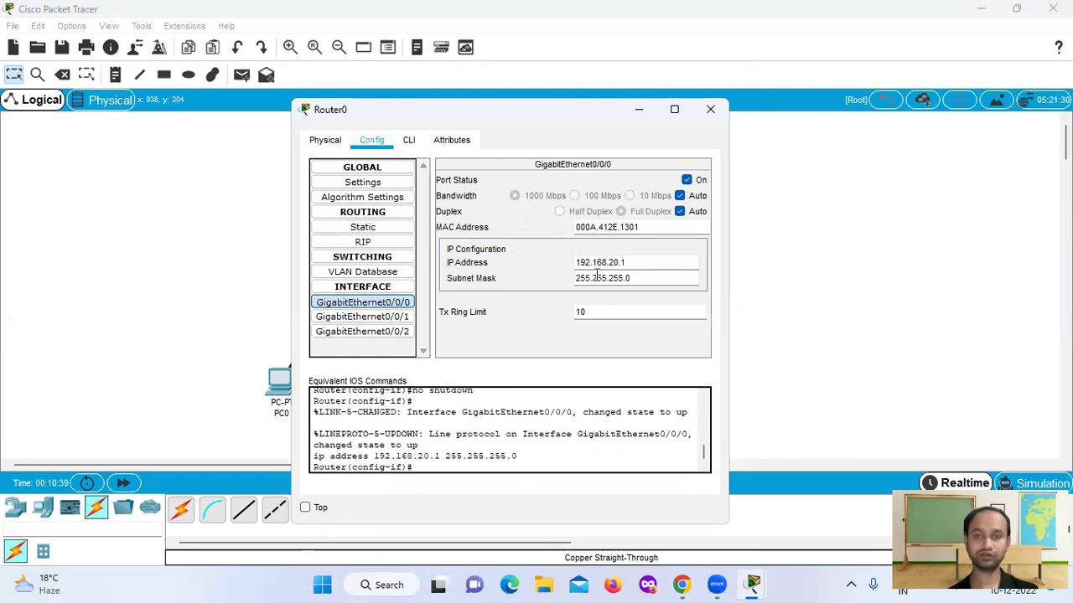
key(BackSpace)
text(248)
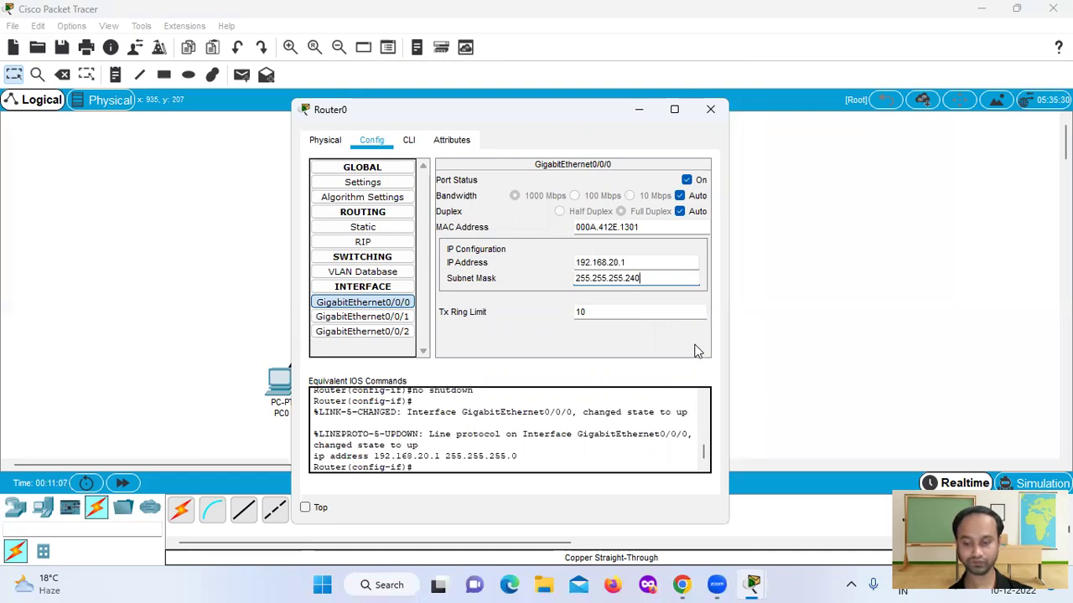
- Turn on GigabitEthernet0/0/1 with IP 192.168.30.1 and mask 255.255.255.240, then close Router0
click(375, 321)
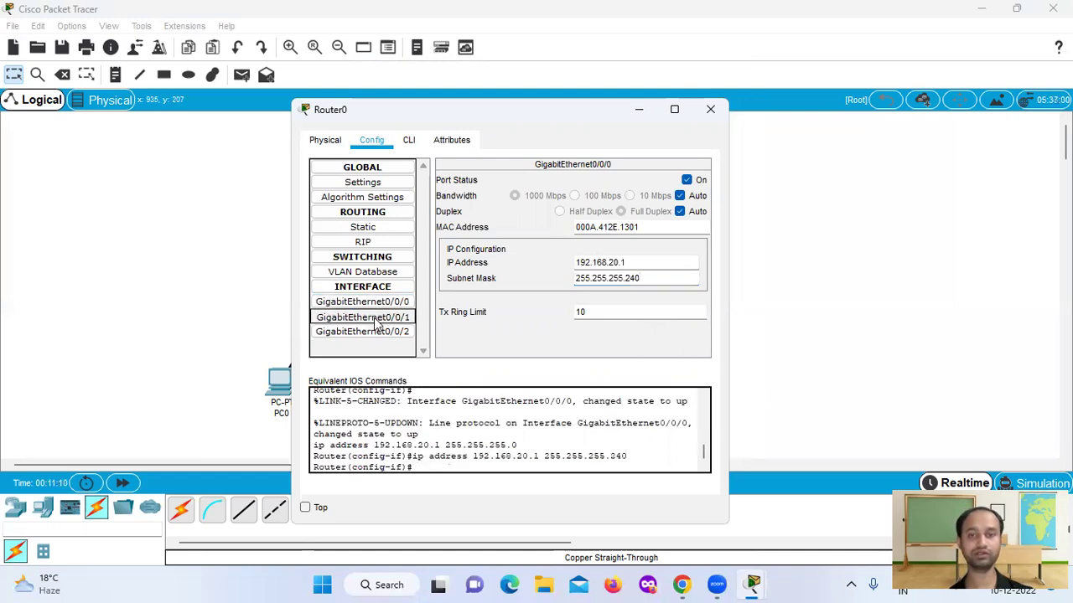
click(686, 181)
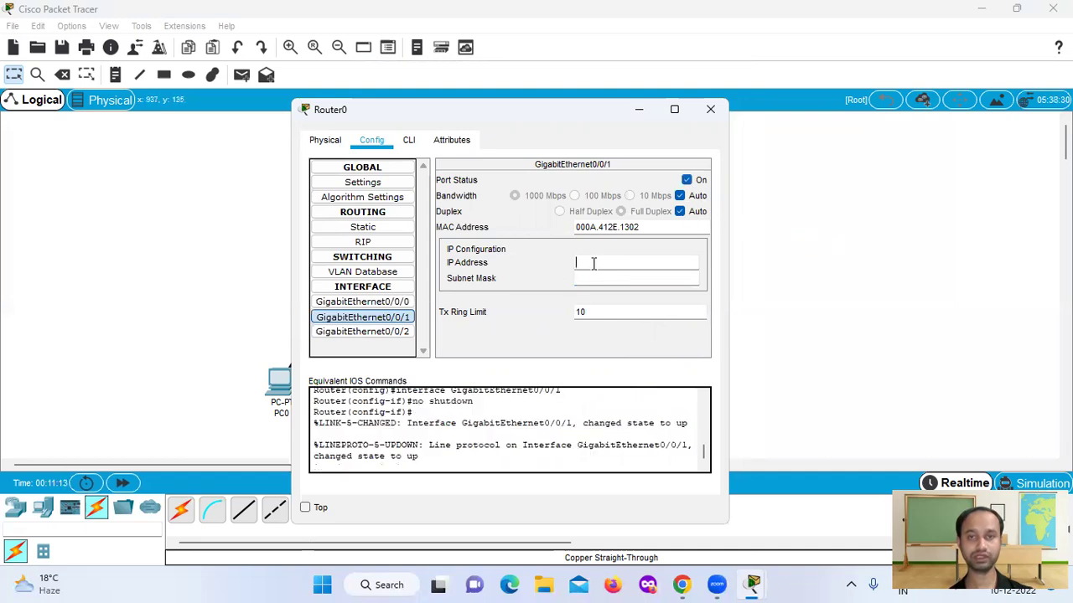
text(192.168)
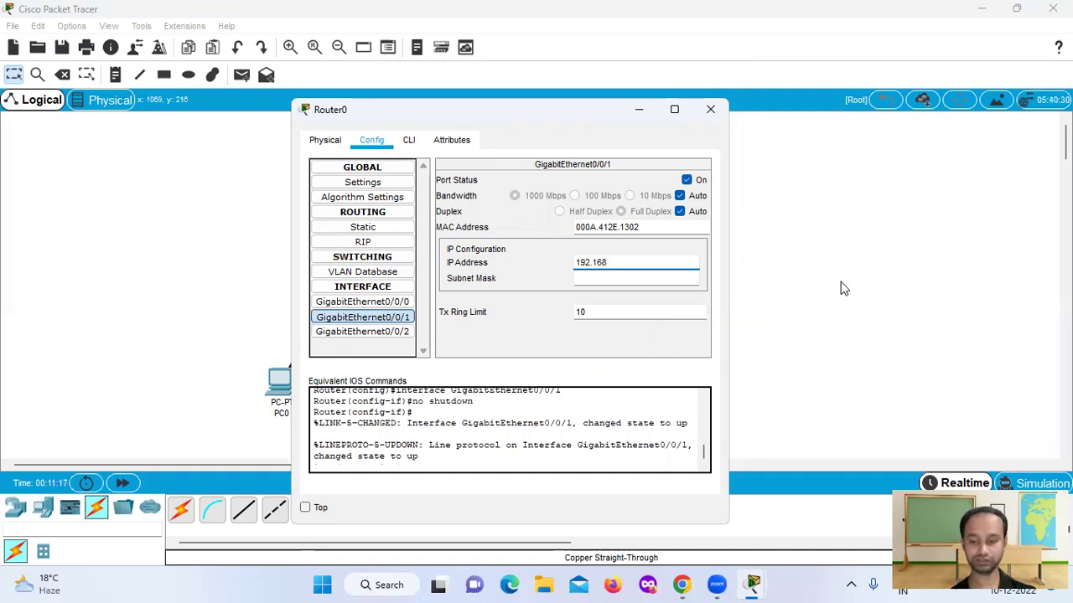
text(.30.1)
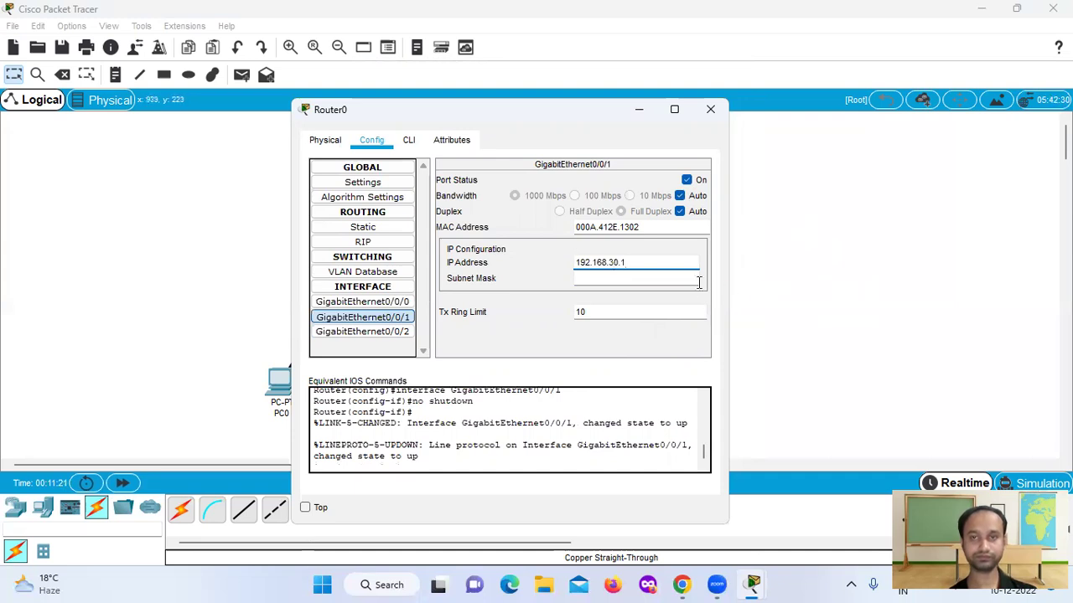
click(672, 280)
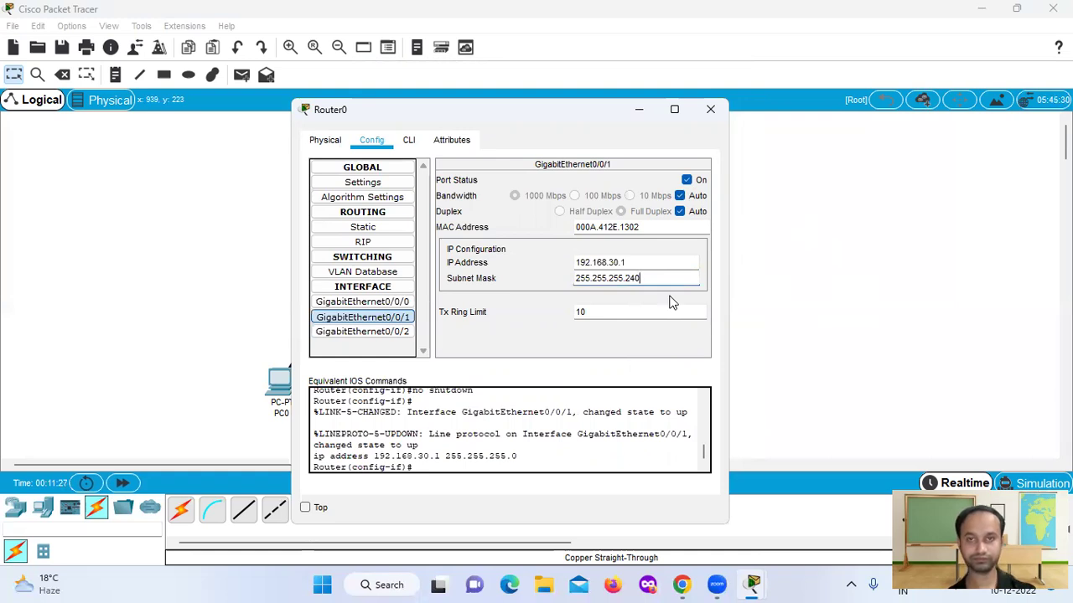
key(Return)
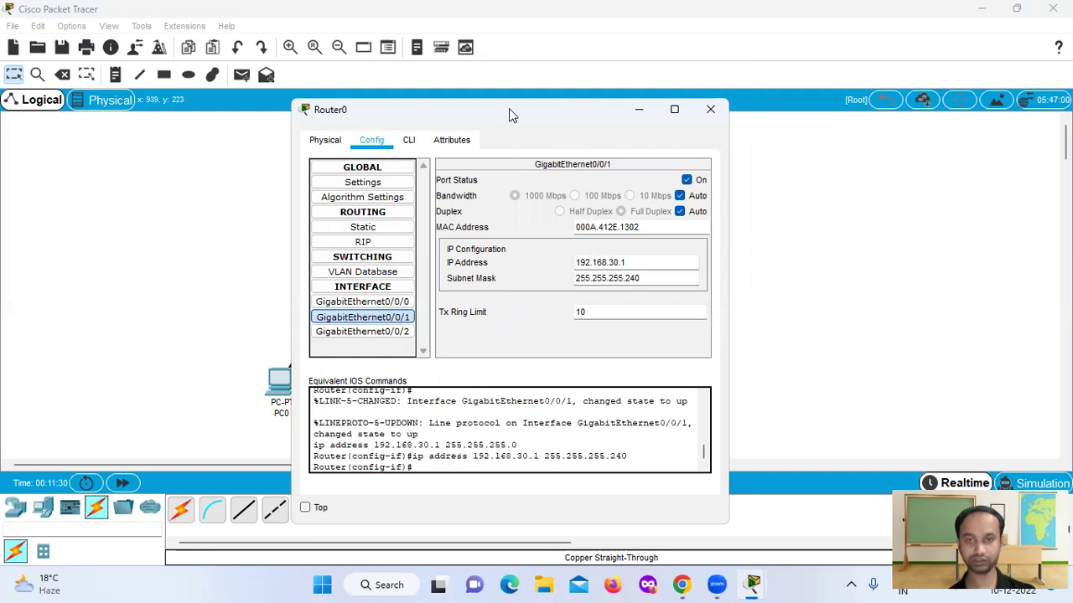
drag(508, 108, 870, 201)
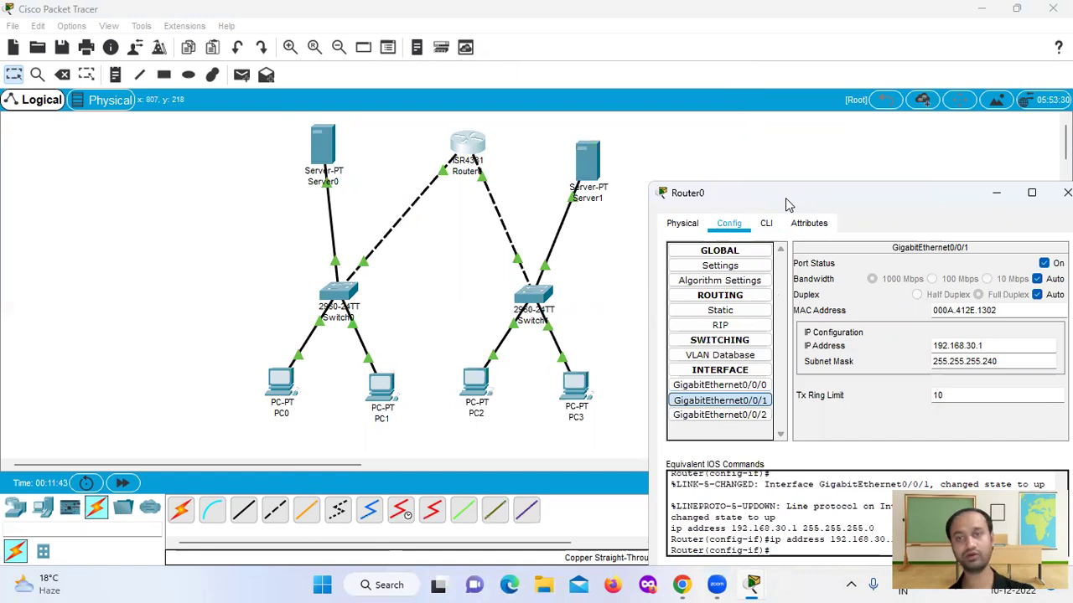
drag(776, 200, 760, 195)
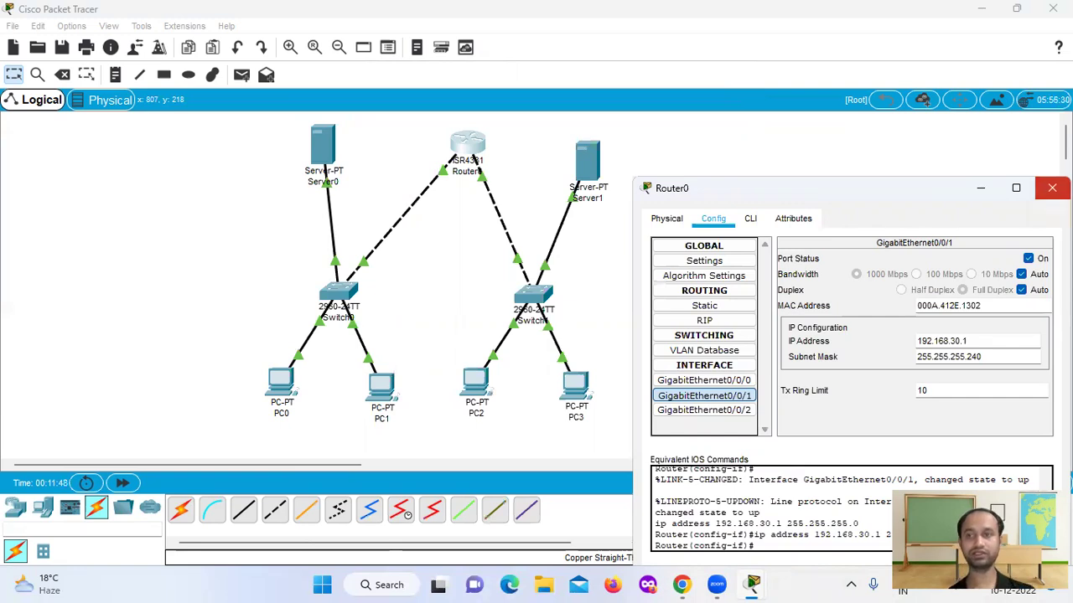
click(1052, 187)
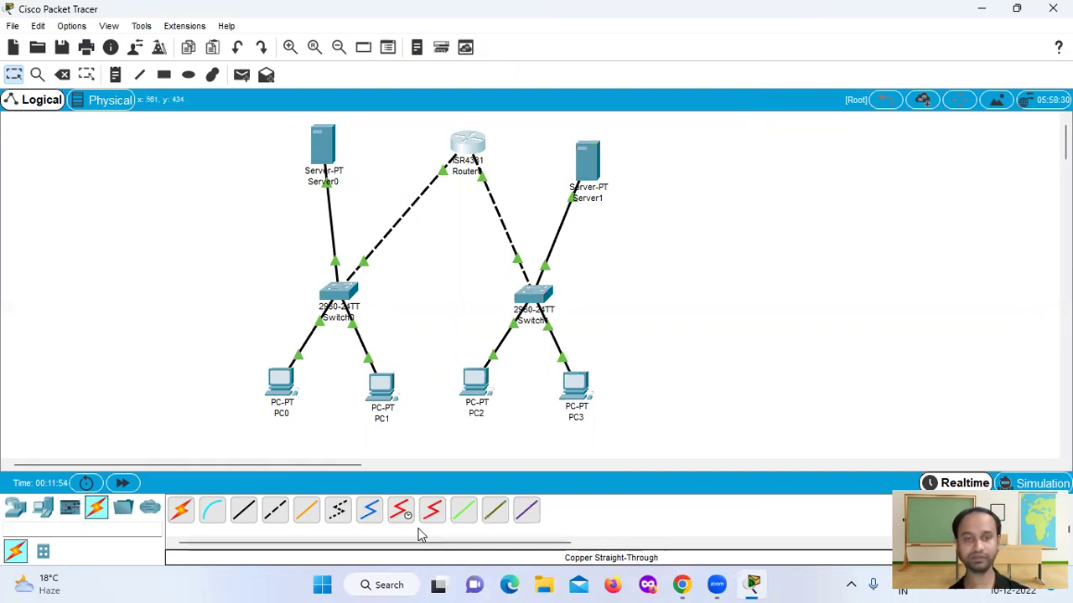
- Switch PC0 and PC1 to obtain their IP addresses via DHCP
click(282, 387)
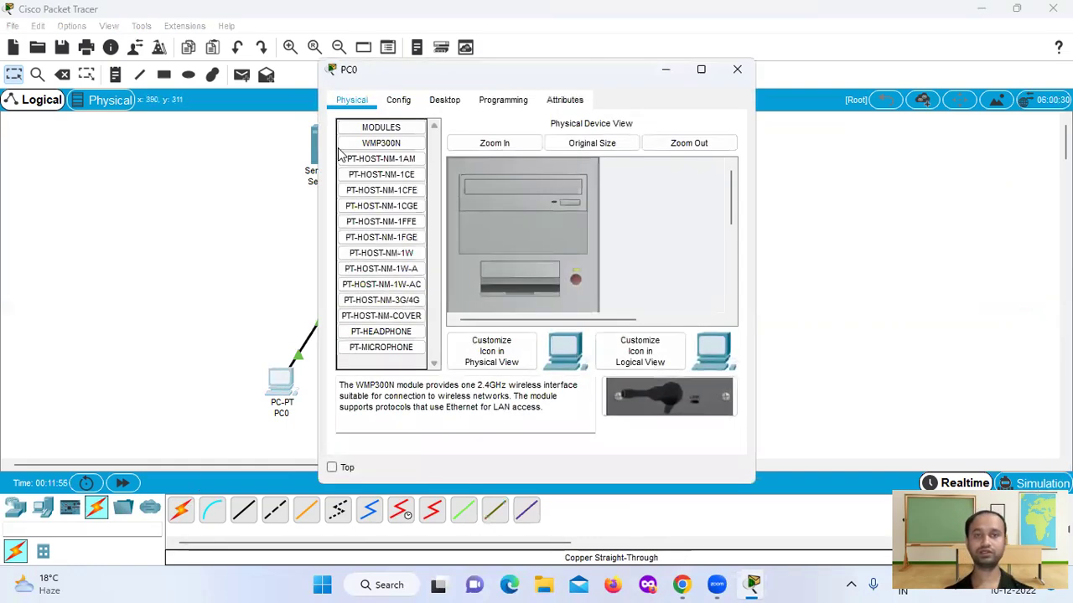
click(400, 104)
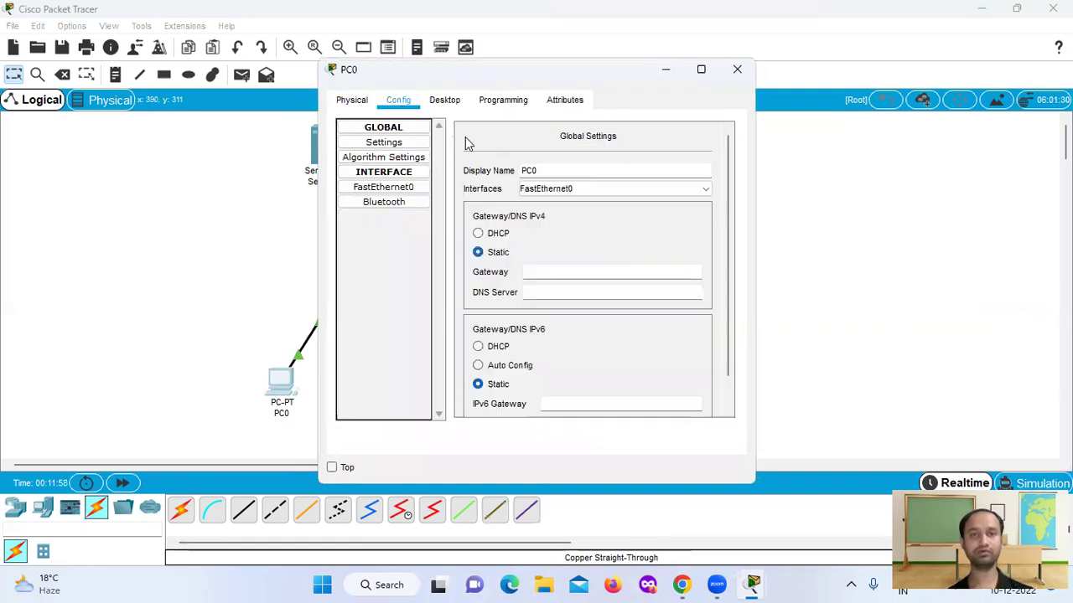
click(446, 102)
click(385, 180)
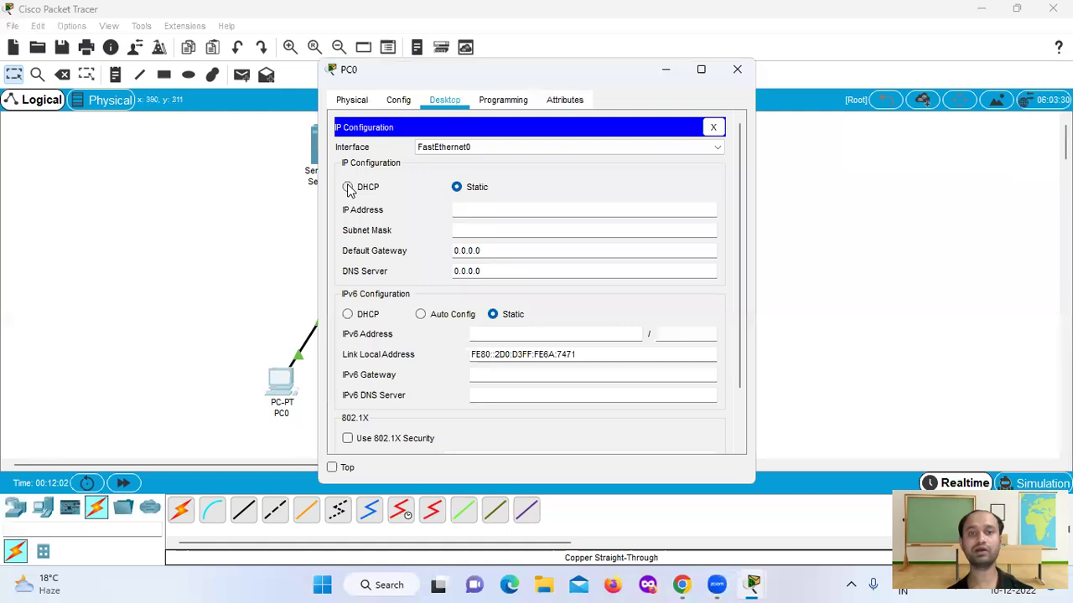
click(349, 189)
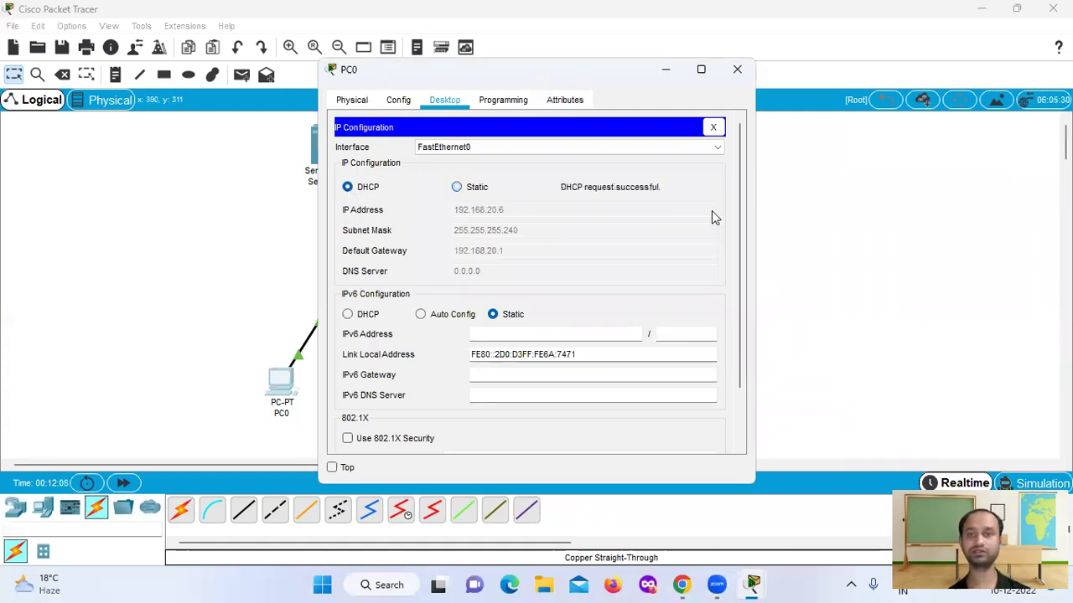
click(737, 70)
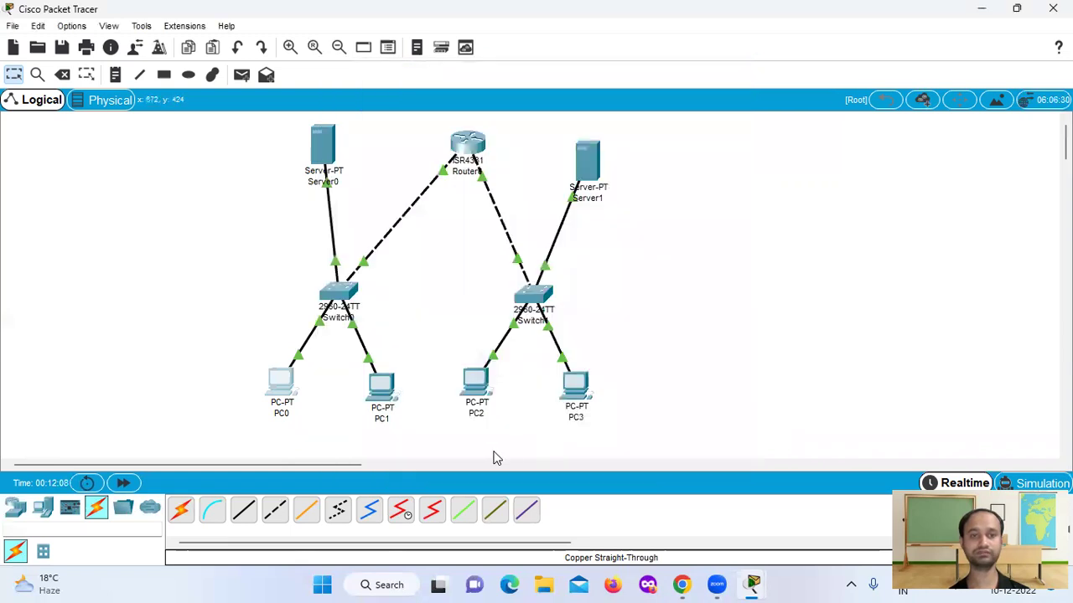
click(388, 378)
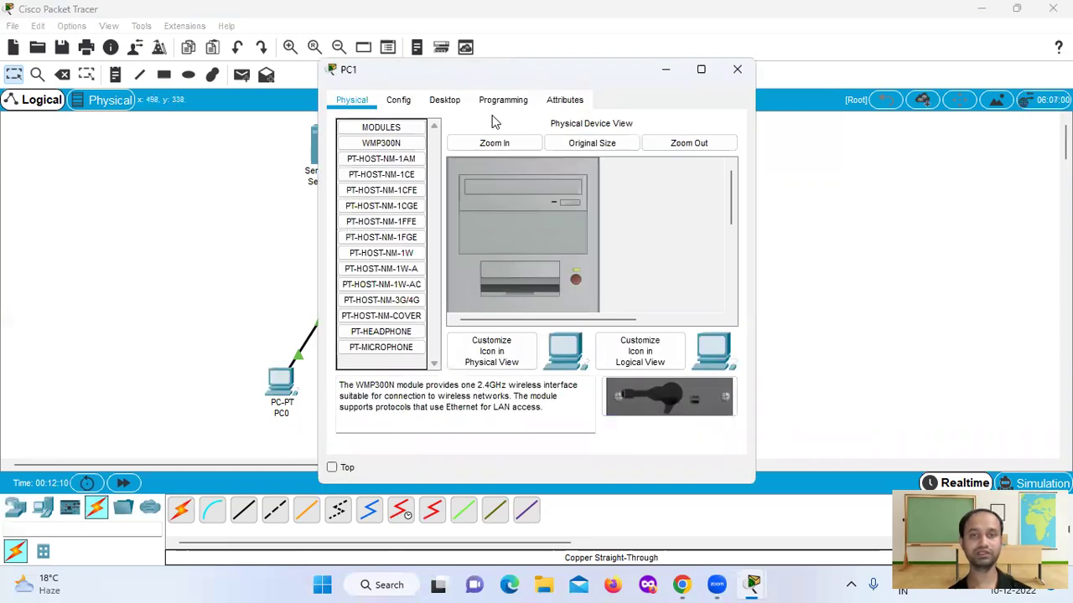
click(444, 100)
click(378, 175)
click(347, 186)
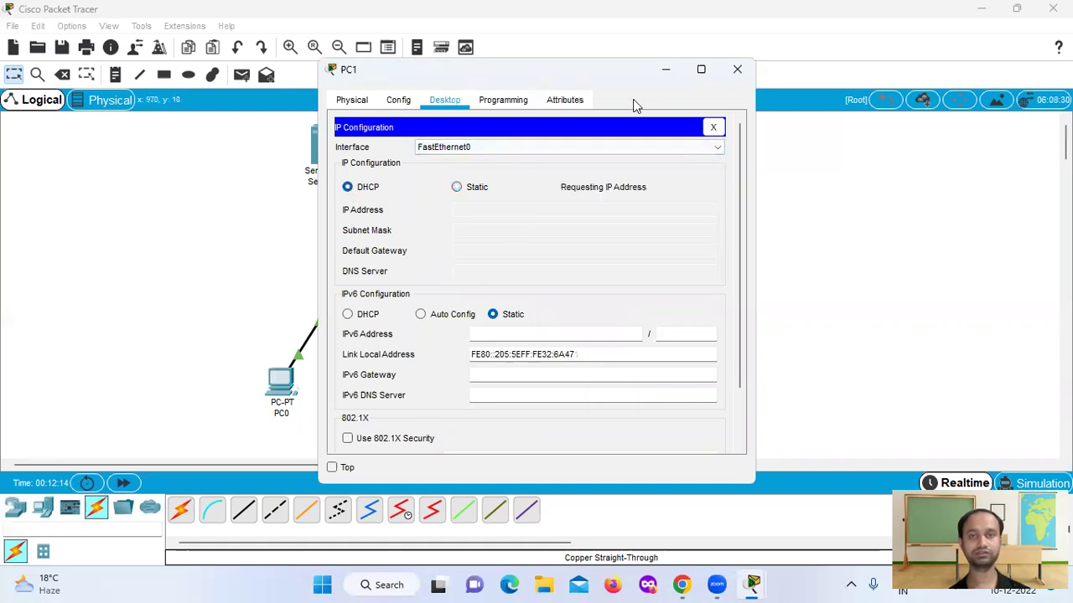
click(741, 75)
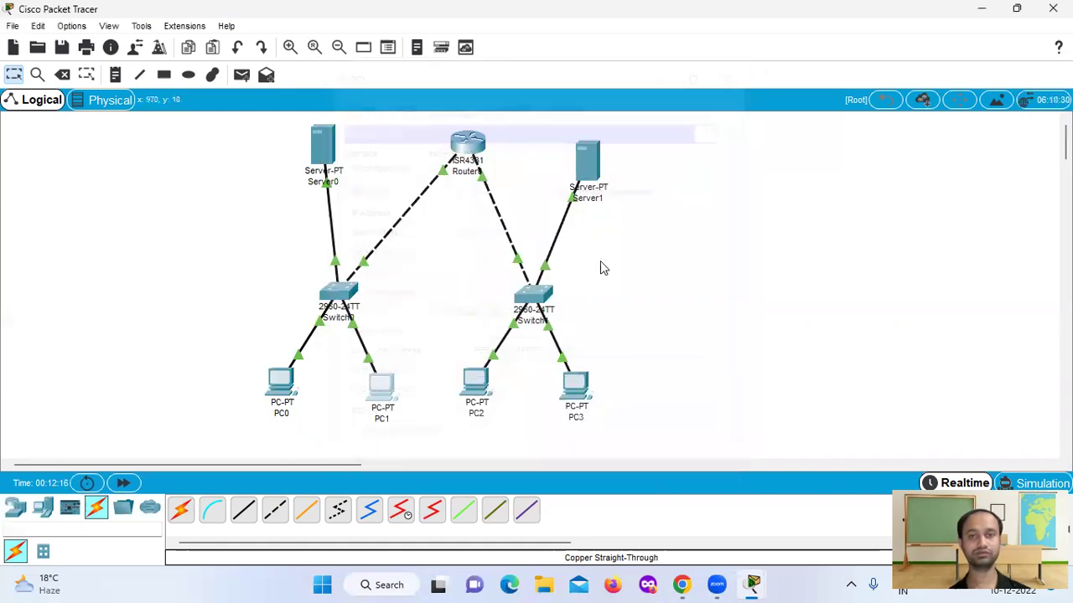
- Switch PC2 and PC3 to obtain their IP addresses via DHCP
click(476, 379)
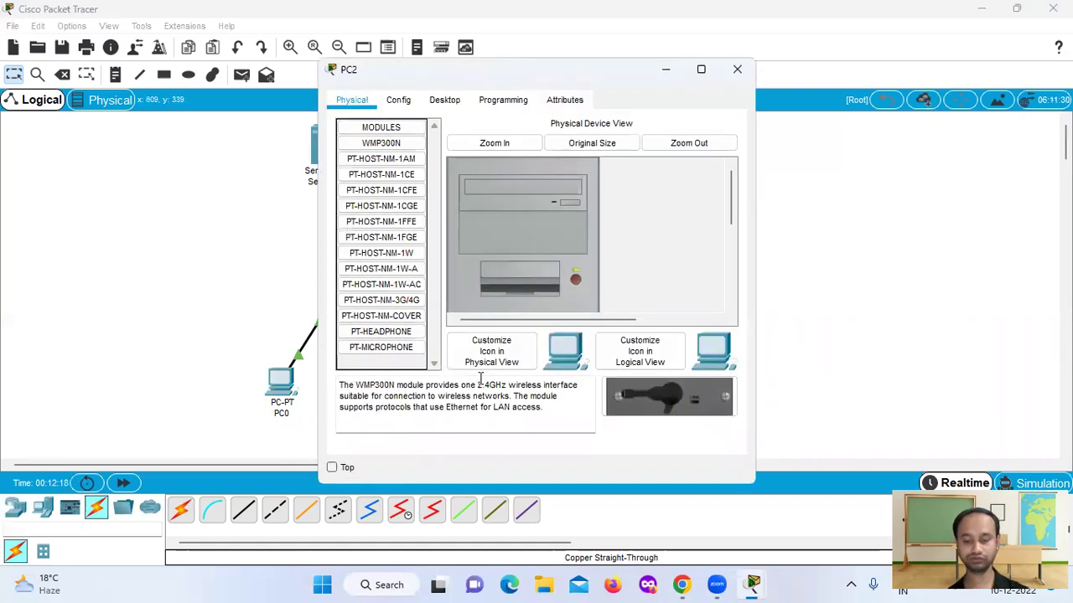
click(445, 100)
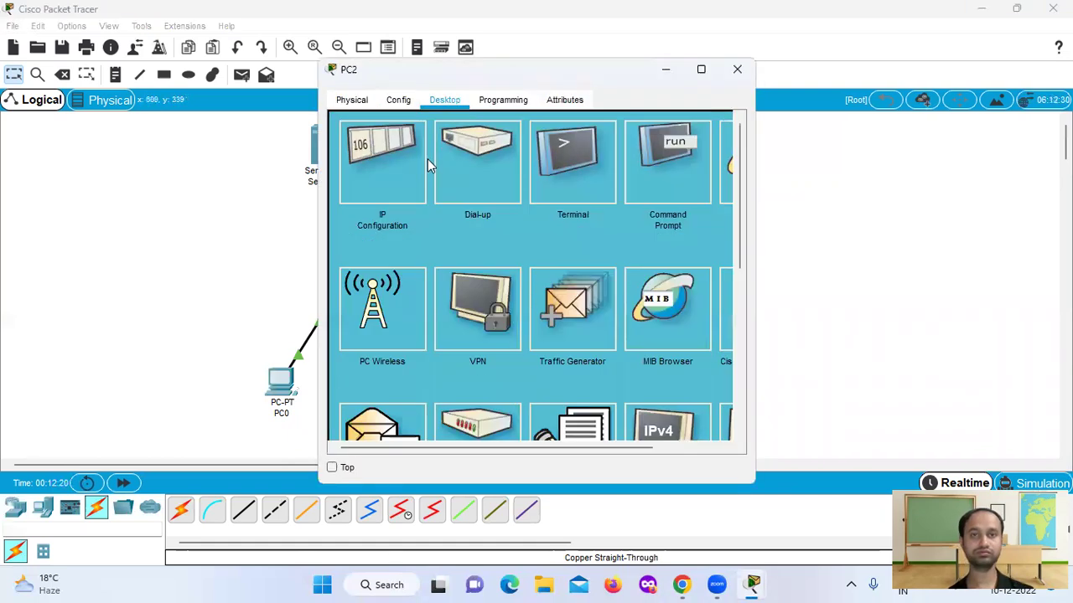
click(382, 172)
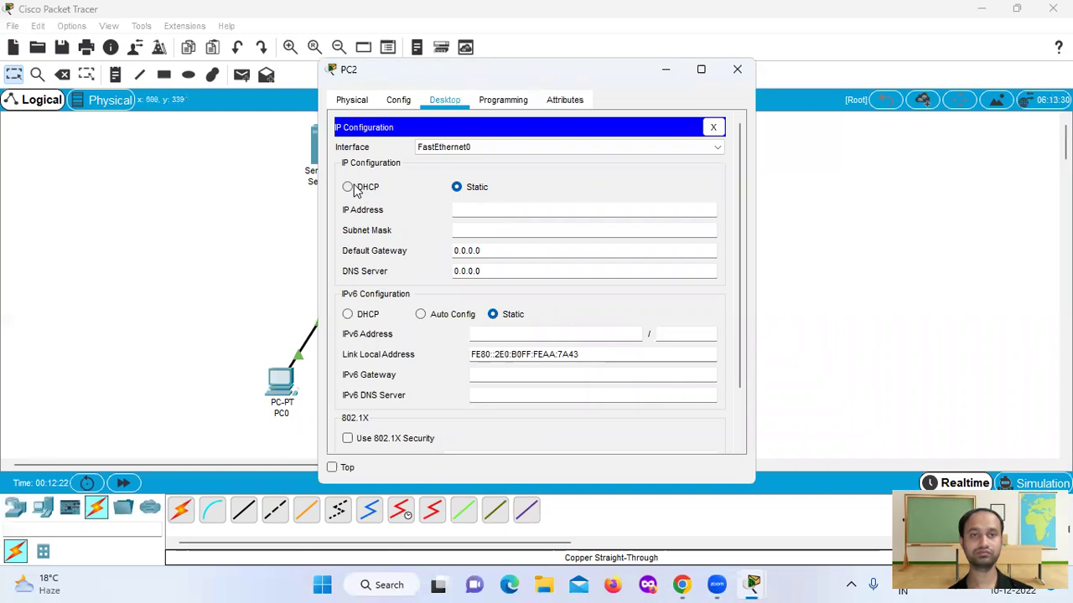
click(352, 187)
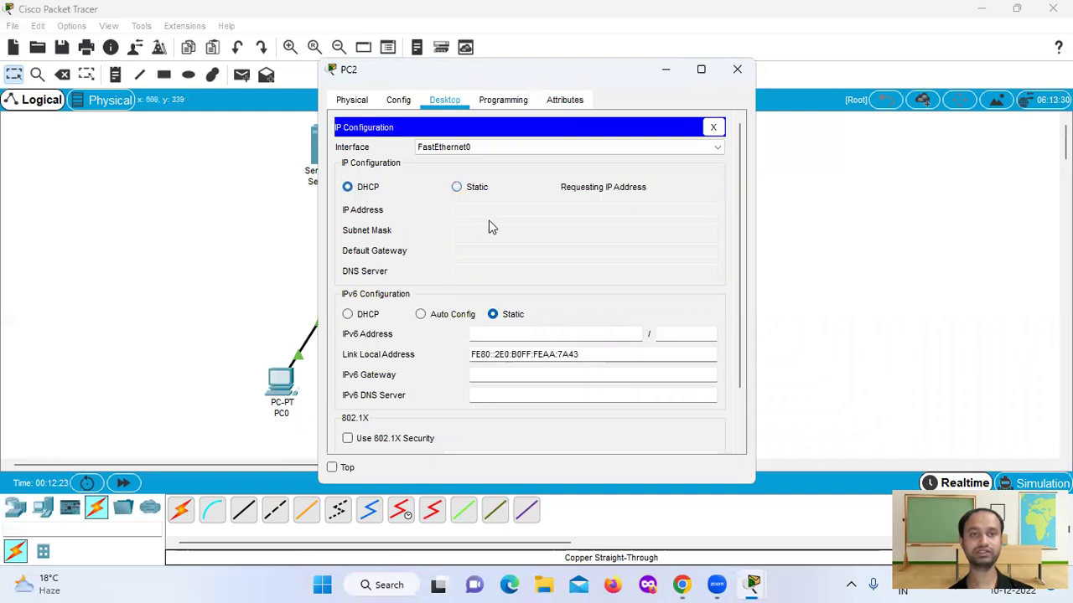
click(738, 71)
click(581, 384)
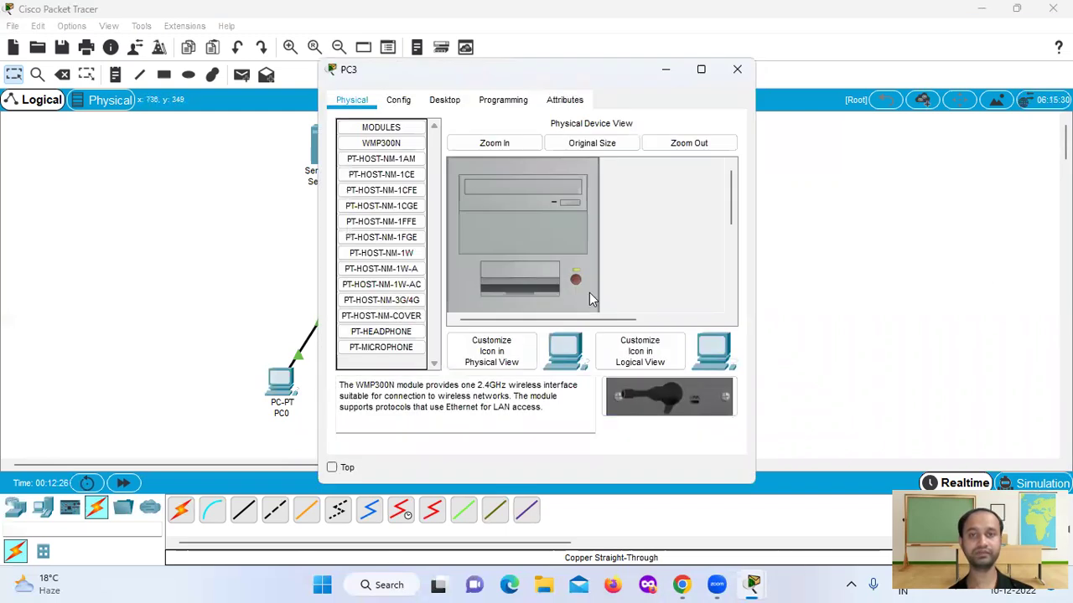
click(444, 100)
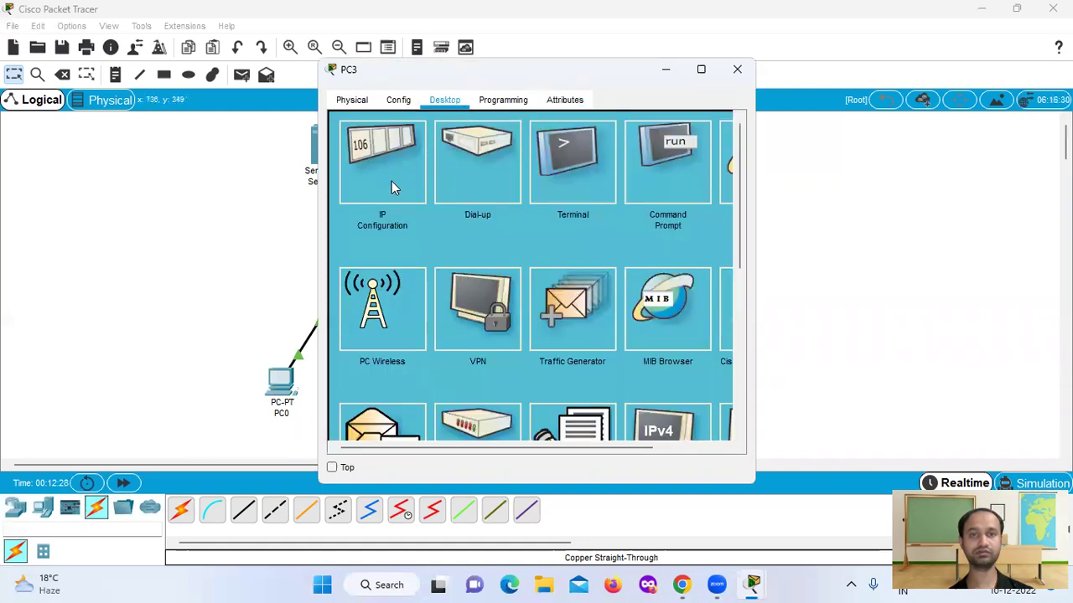
click(391, 181)
click(347, 187)
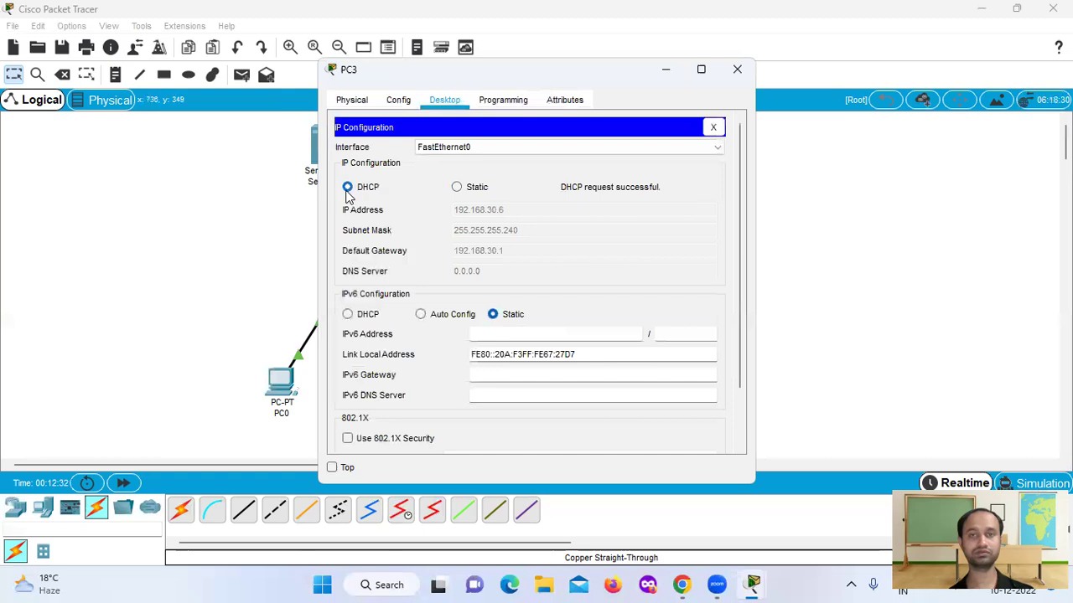
click(738, 70)
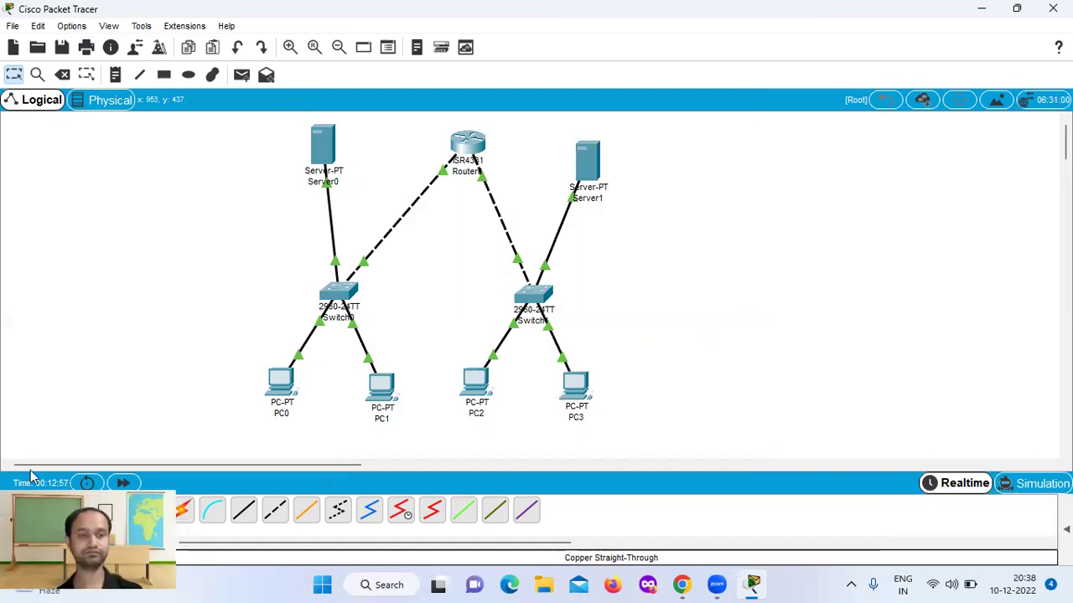
- Add simple PDU pings from Server0 to PC0 and from Server0 to PC1
click(241, 76)
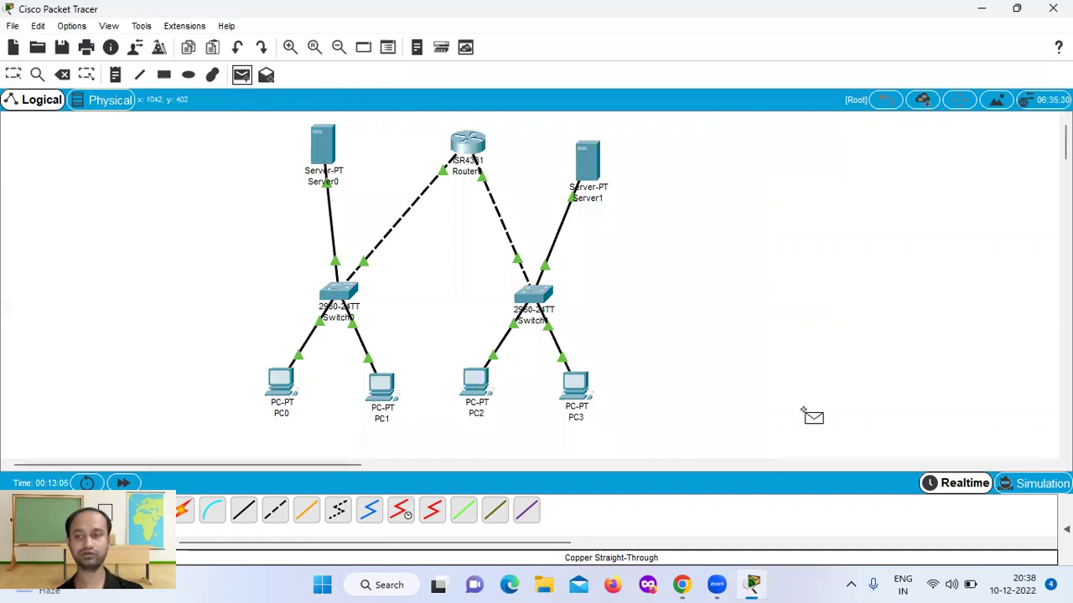
click(1066, 529)
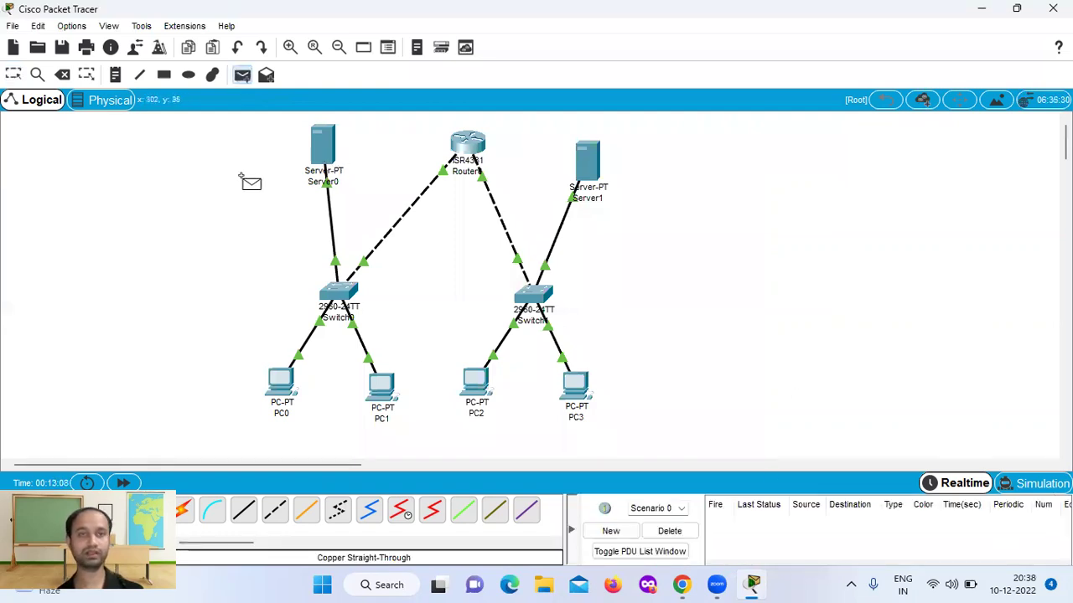
click(323, 155)
click(281, 384)
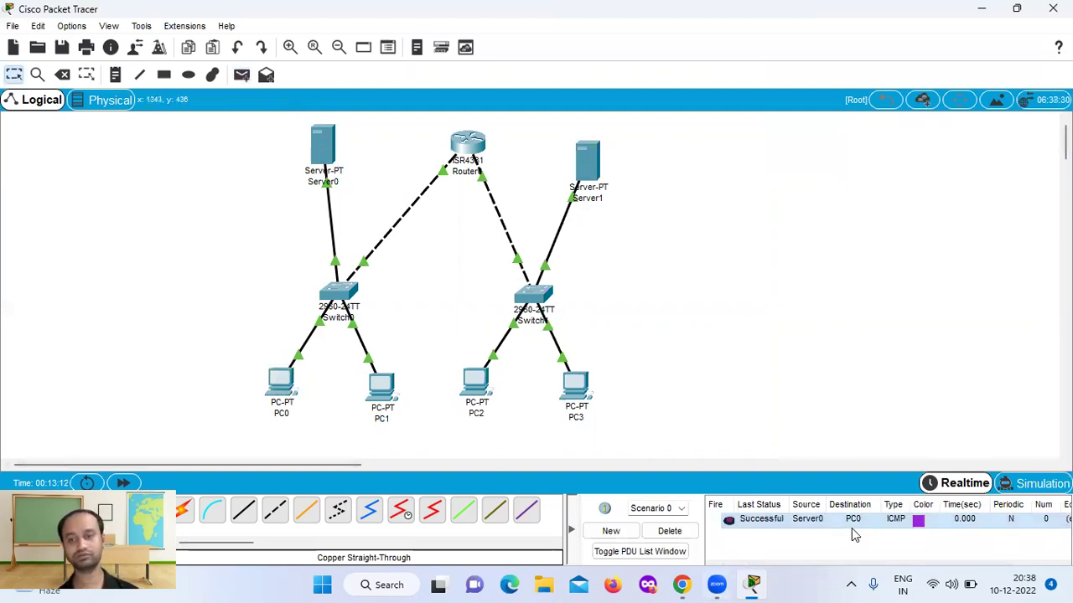
click(243, 76)
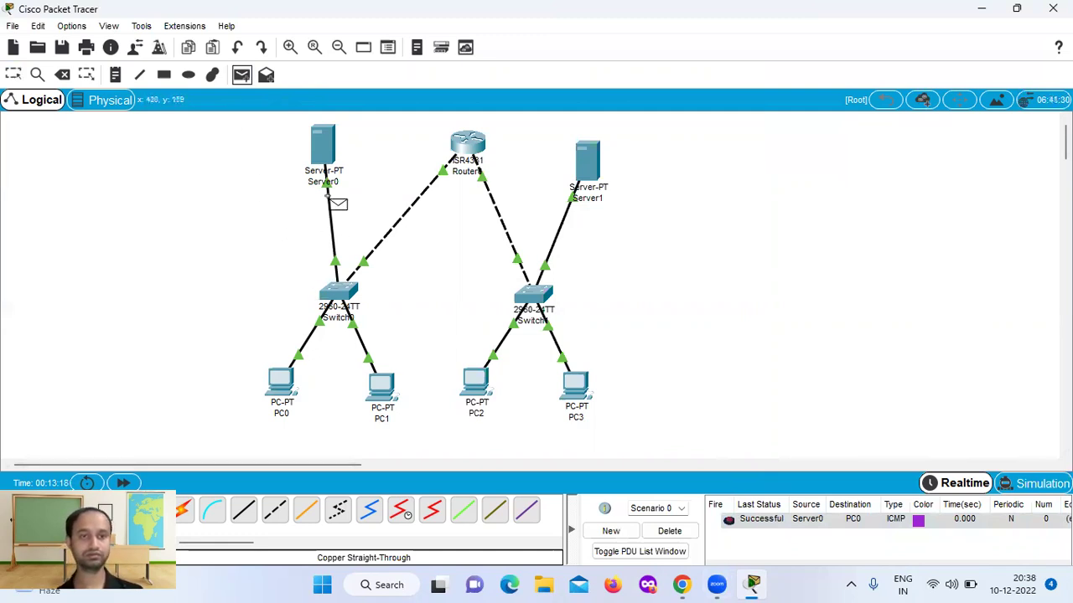
click(331, 152)
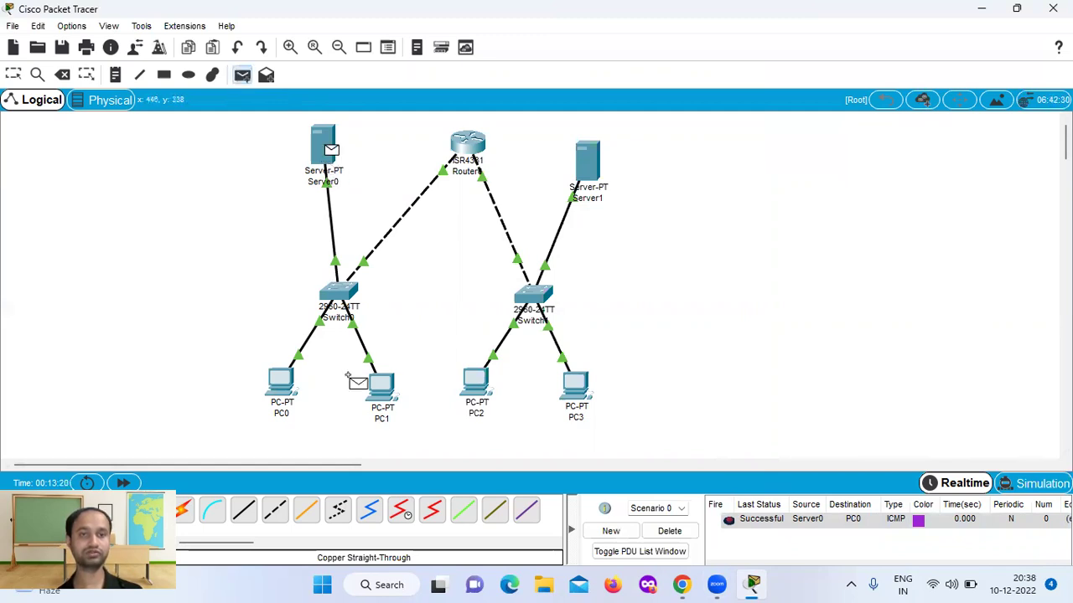
click(386, 388)
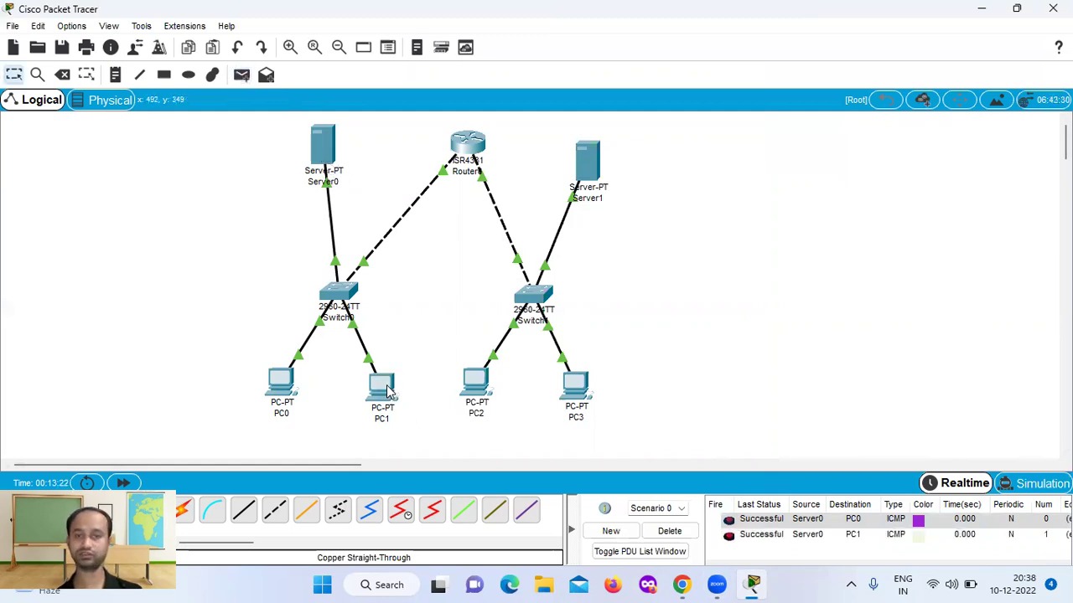
- Cancel a complex PDU on Router0 and add a simple ping from Router0 to PC0
click(266, 78)
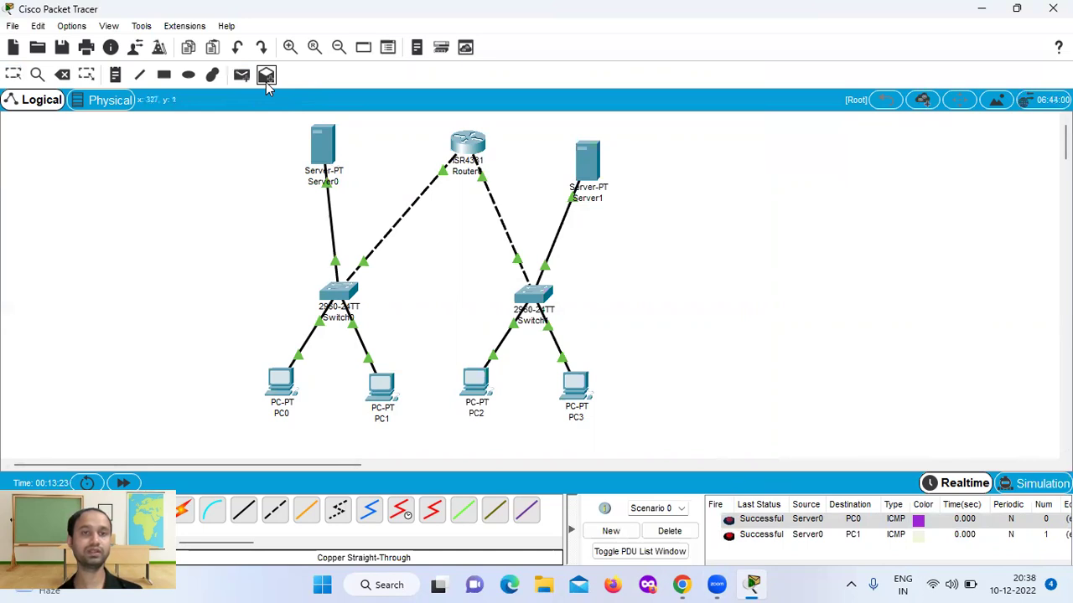
click(467, 149)
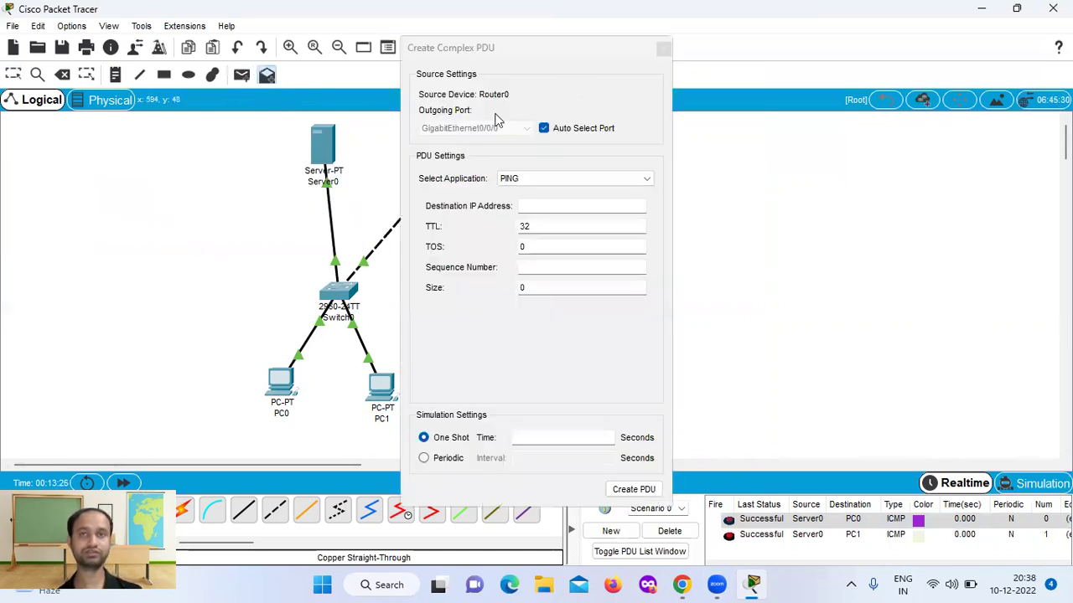
drag(668, 50, 649, 116)
click(644, 116)
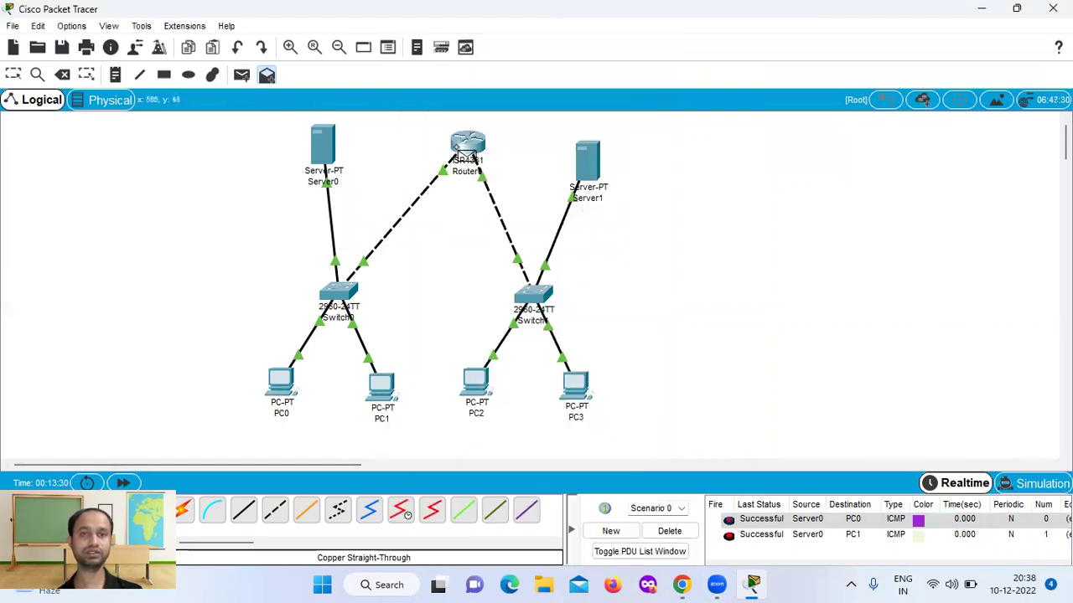
click(282, 384)
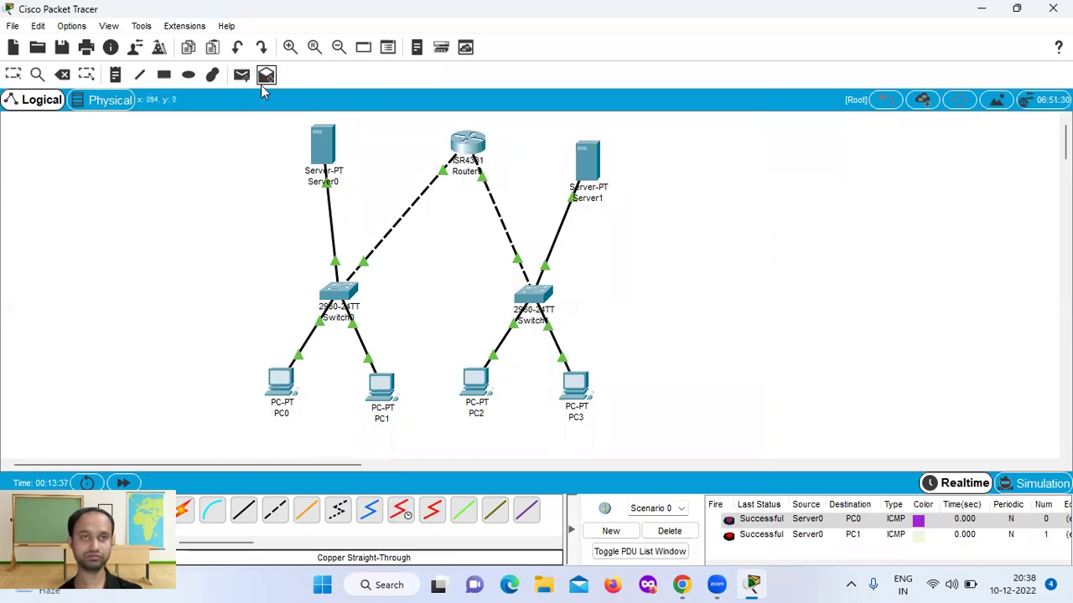
click(241, 74)
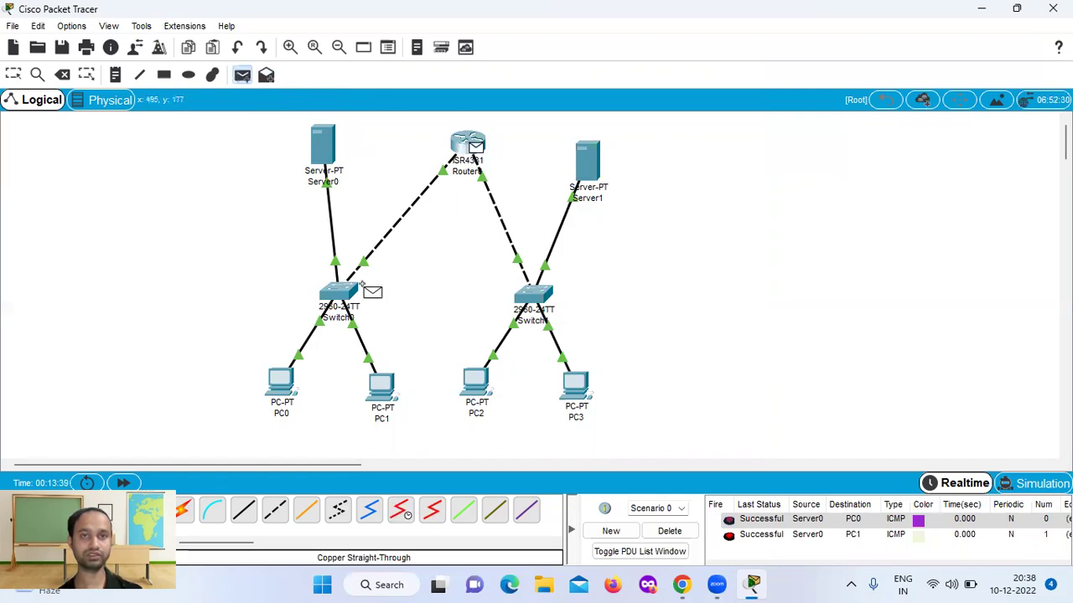
click(284, 394)
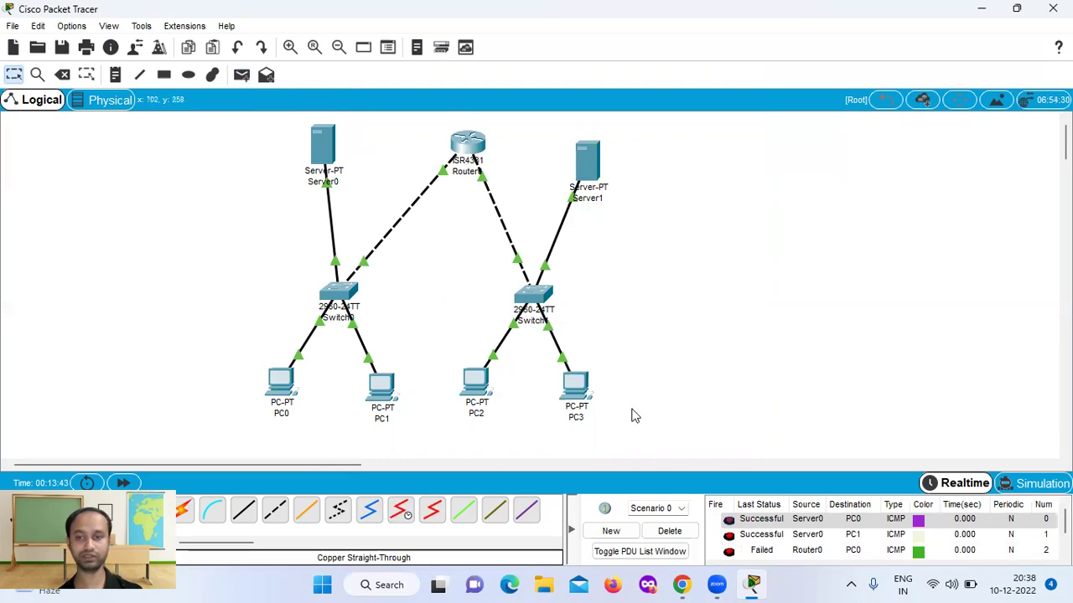
- Clear all PDUs and cancel a complex PDU started from Server0
click(669, 533)
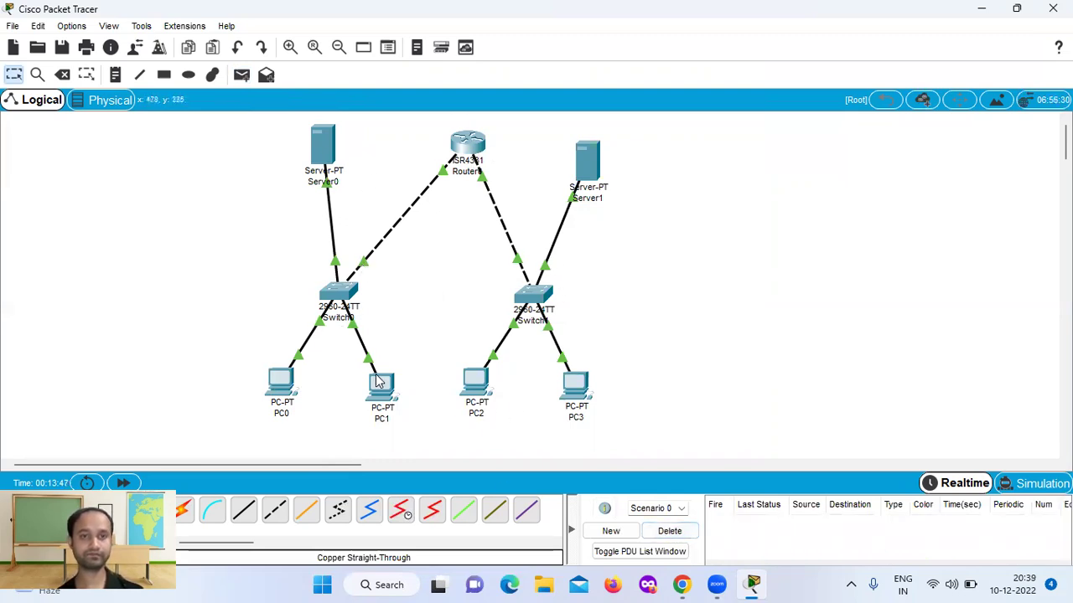
click(265, 79)
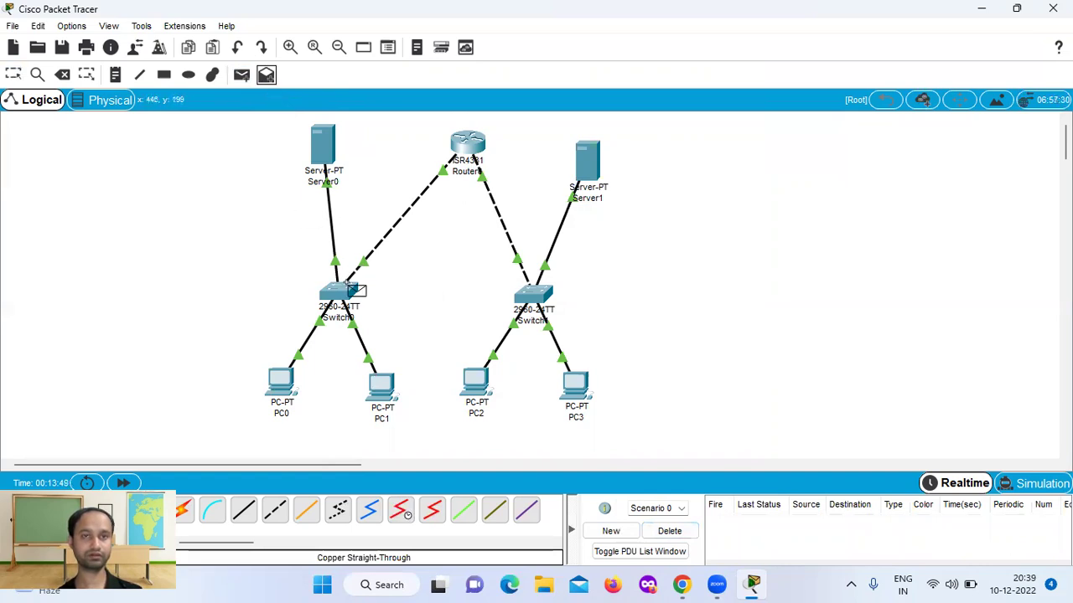
click(322, 149)
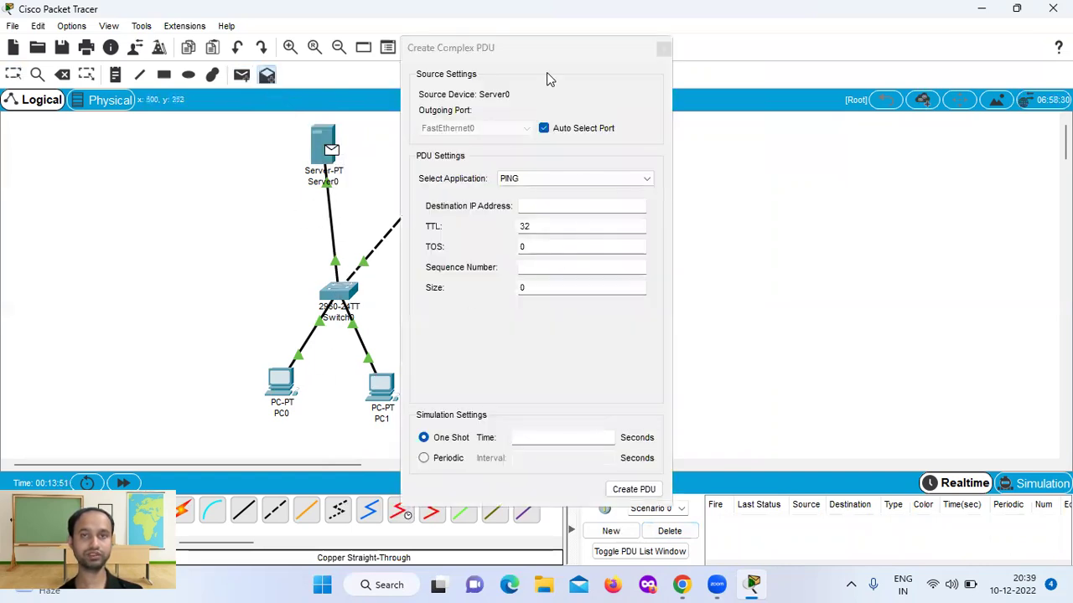
drag(546, 79, 548, 148)
click(649, 122)
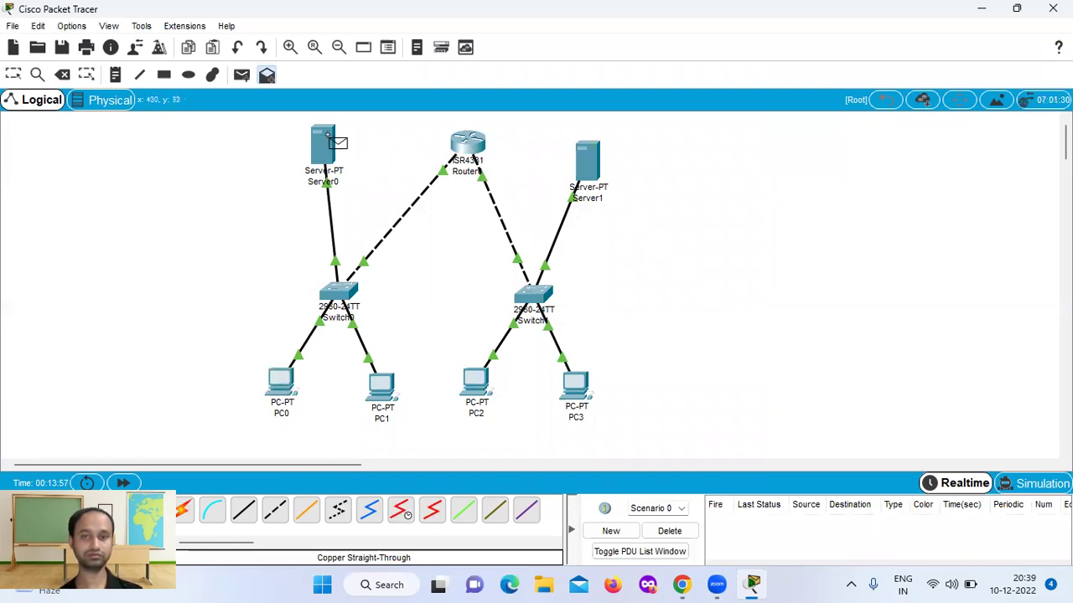
- Test pings Server0→PC0 and PC1→PC3, then delete them from the scenario
click(241, 74)
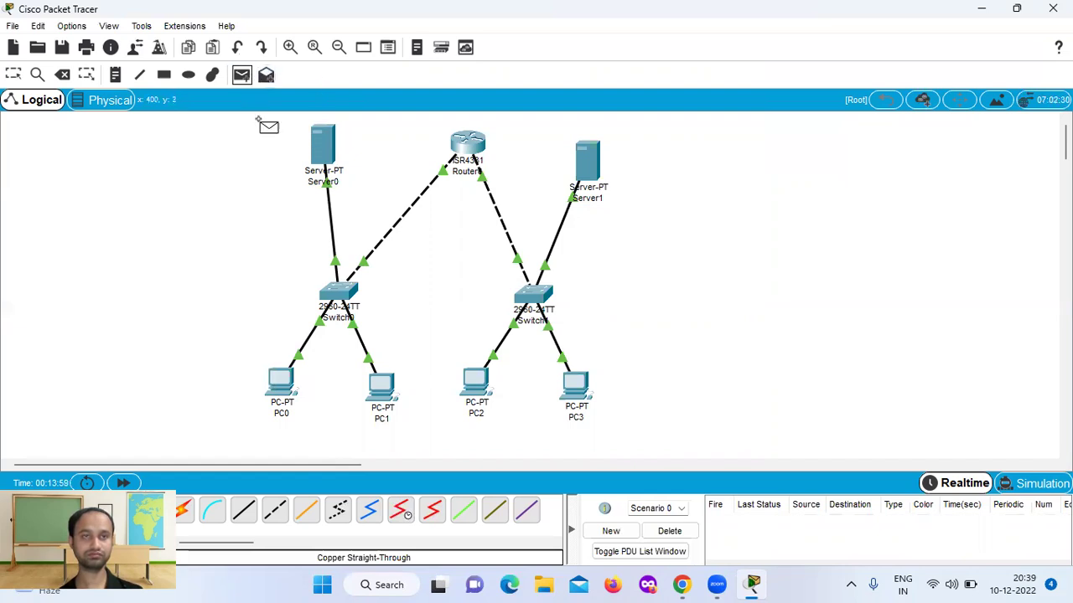
click(327, 149)
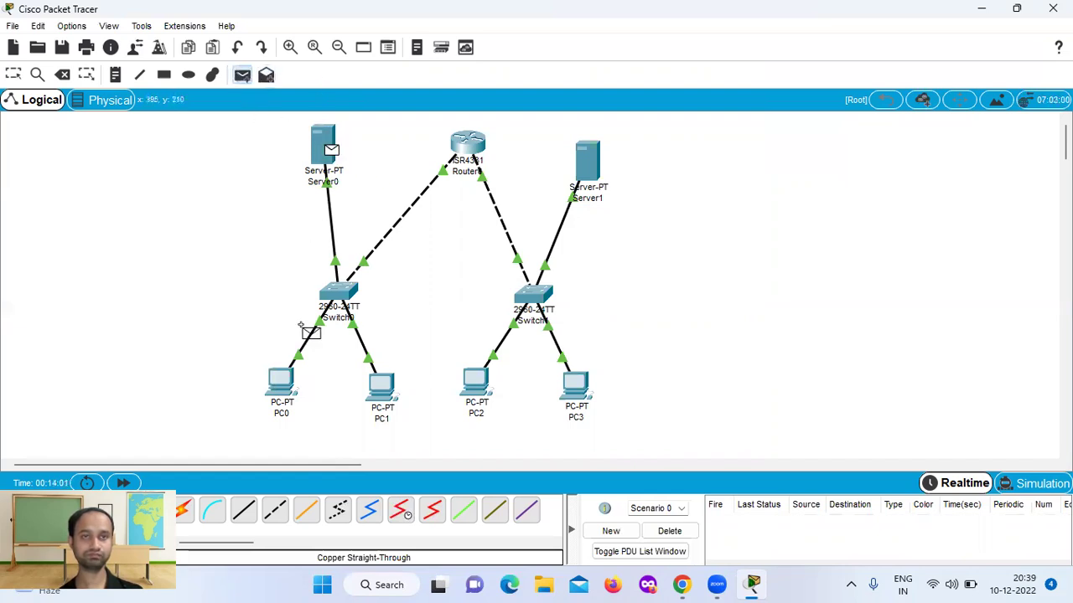
click(284, 383)
click(243, 76)
click(383, 391)
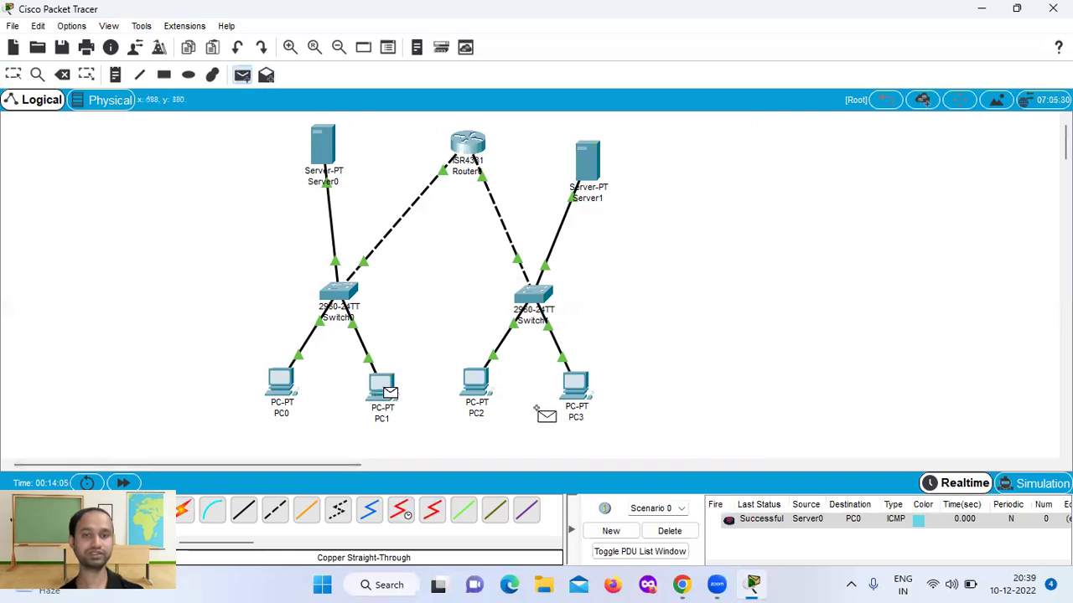
click(587, 401)
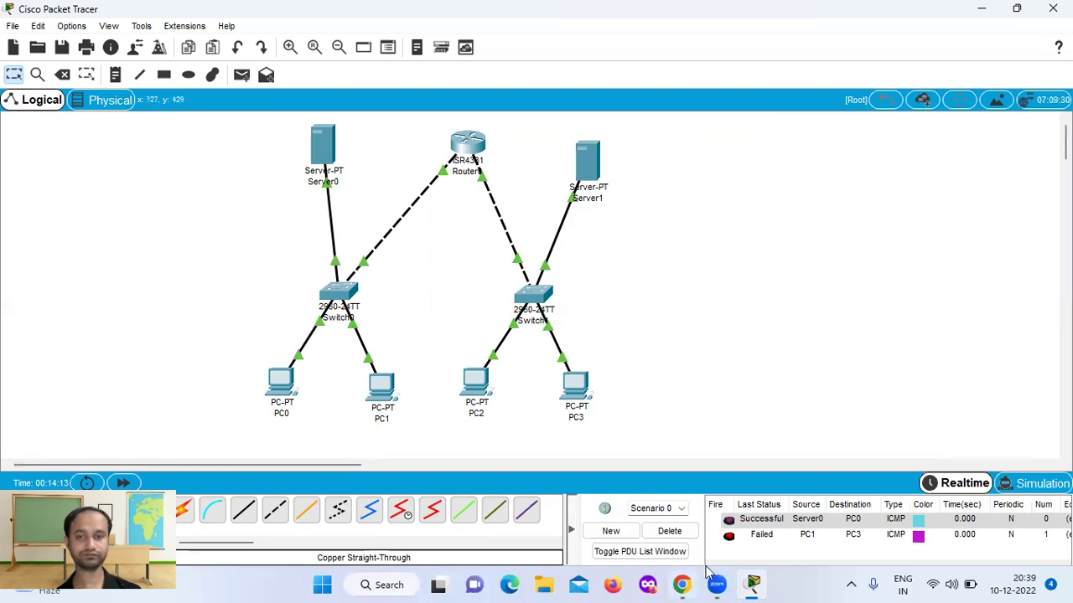
click(759, 538)
click(670, 532)
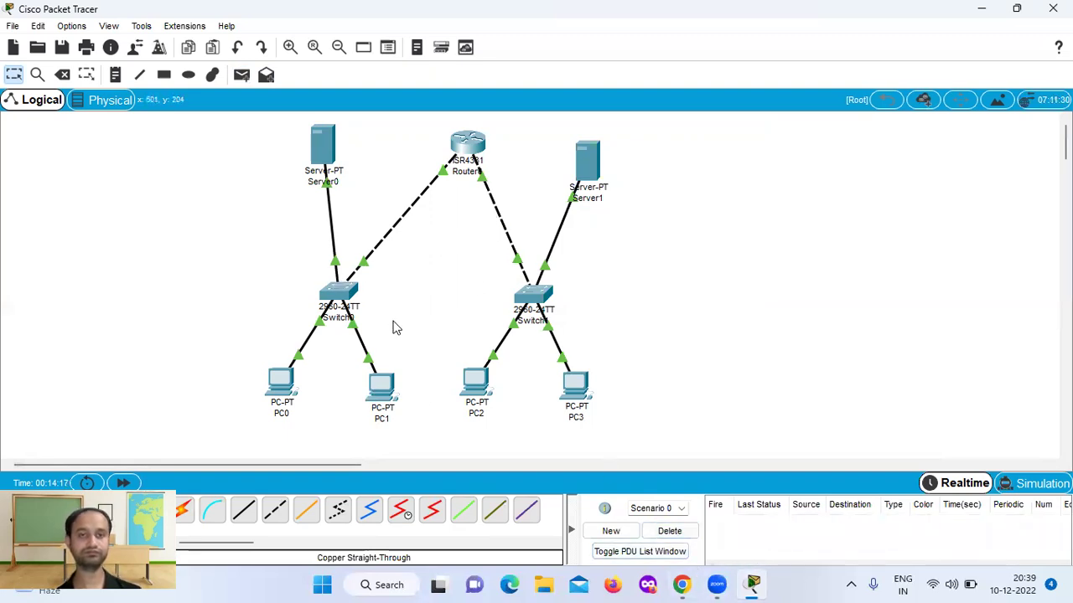
click(242, 76)
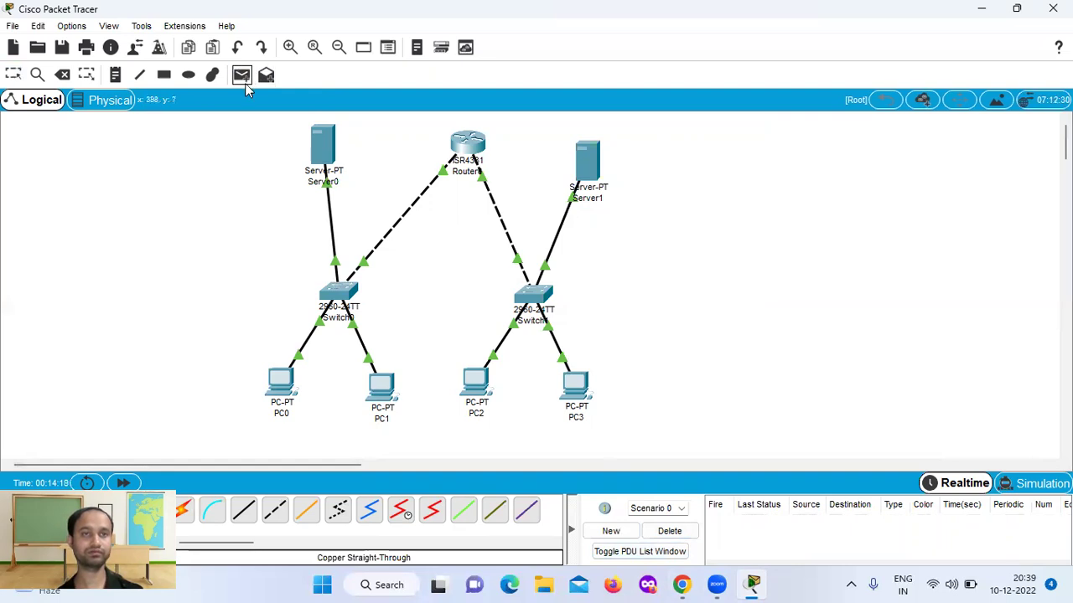
mouse_move(390, 394)
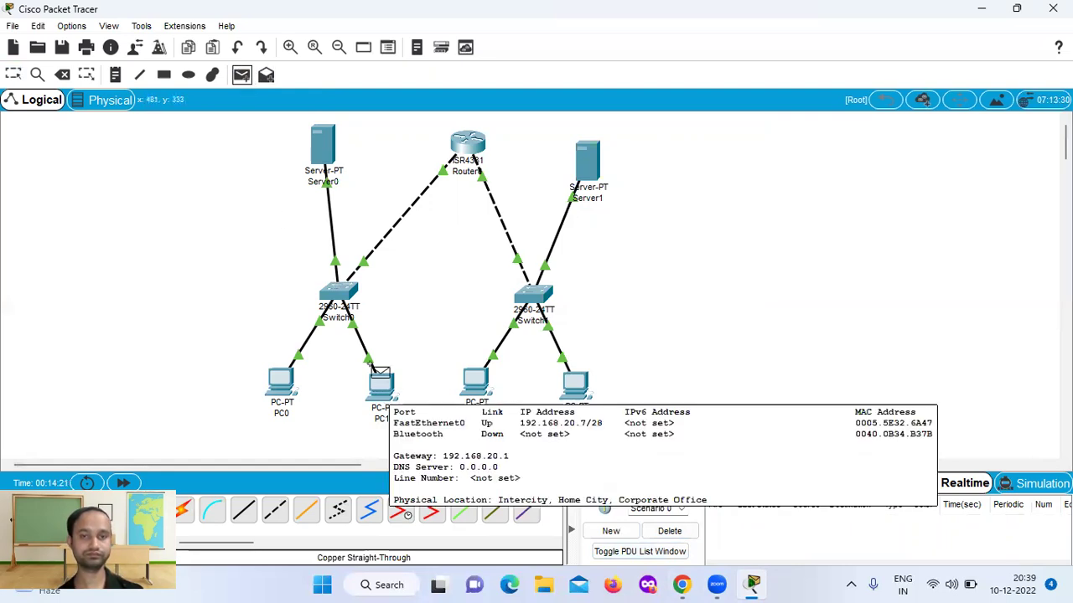
click(328, 162)
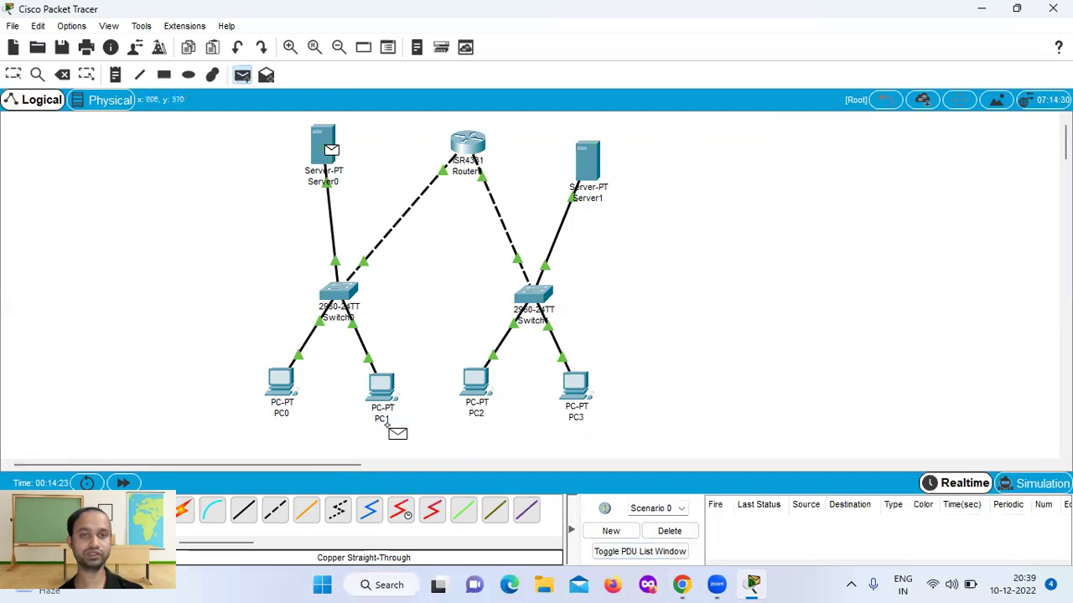
click(283, 390)
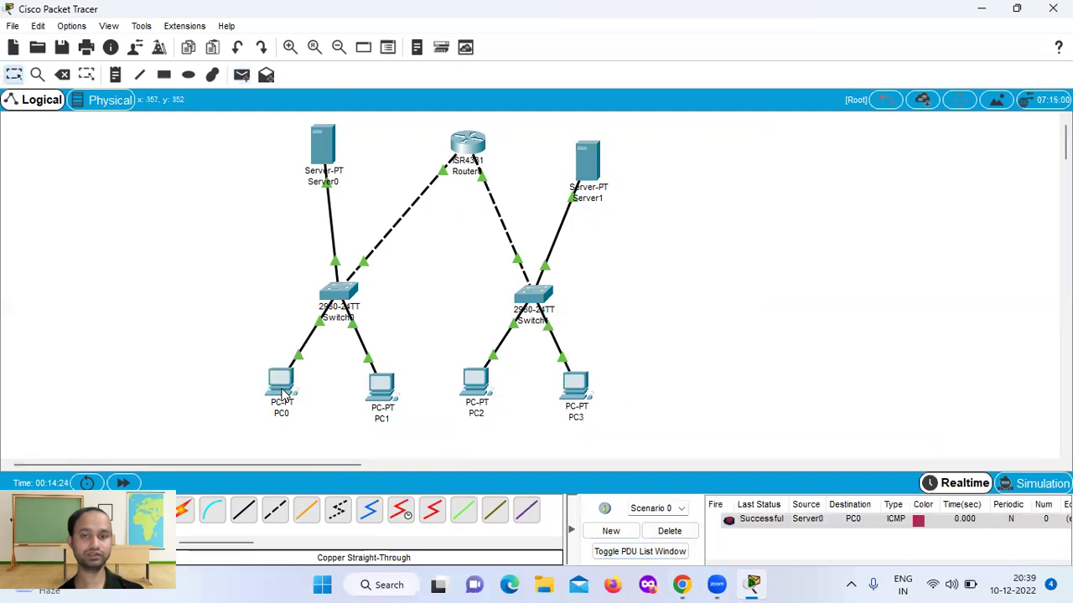
click(242, 80)
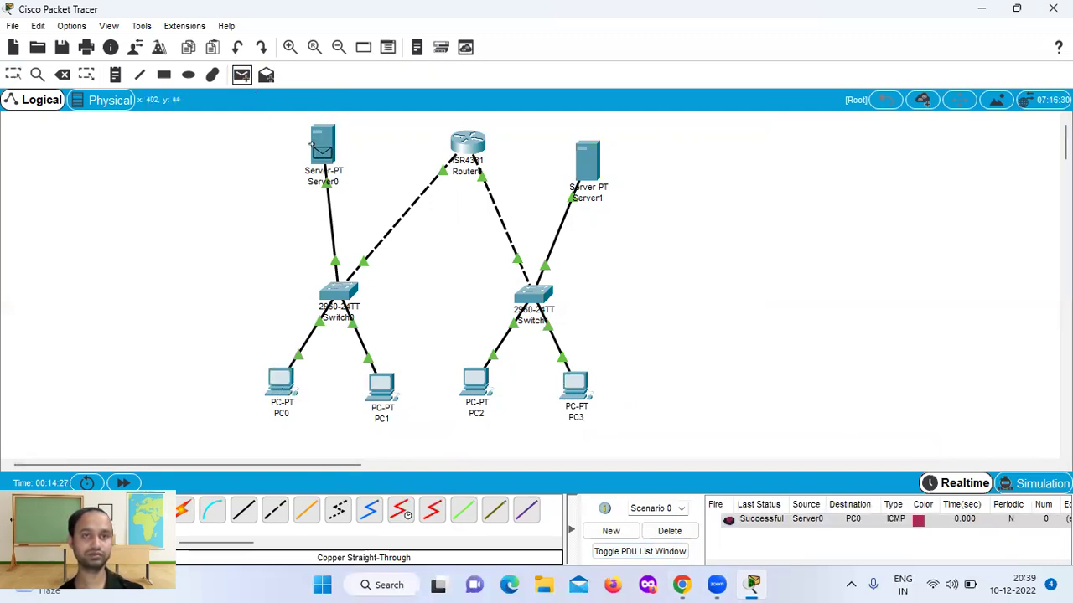
click(583, 176)
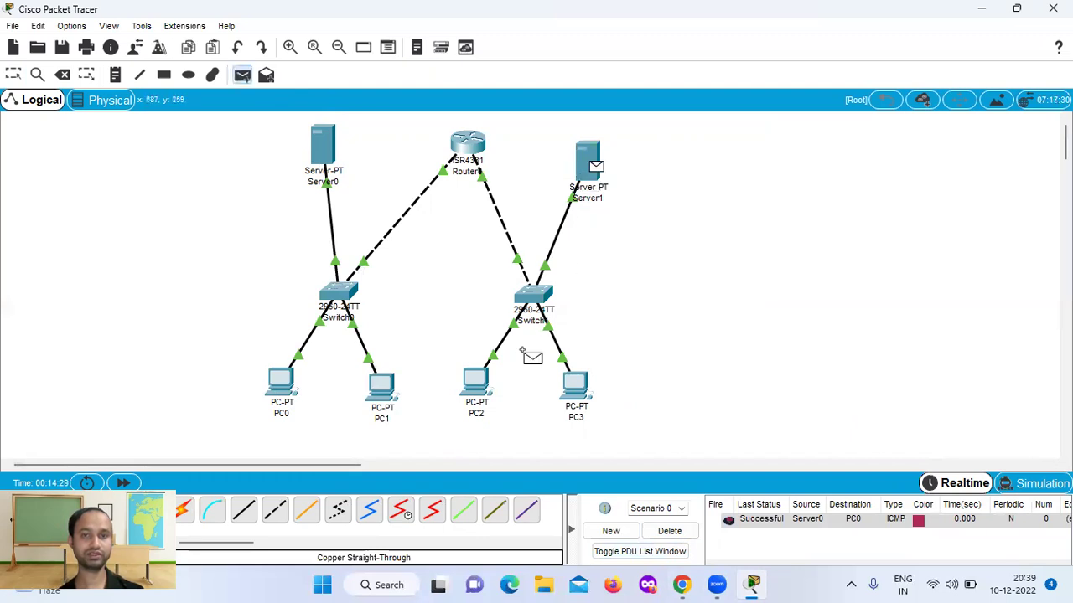
click(480, 391)
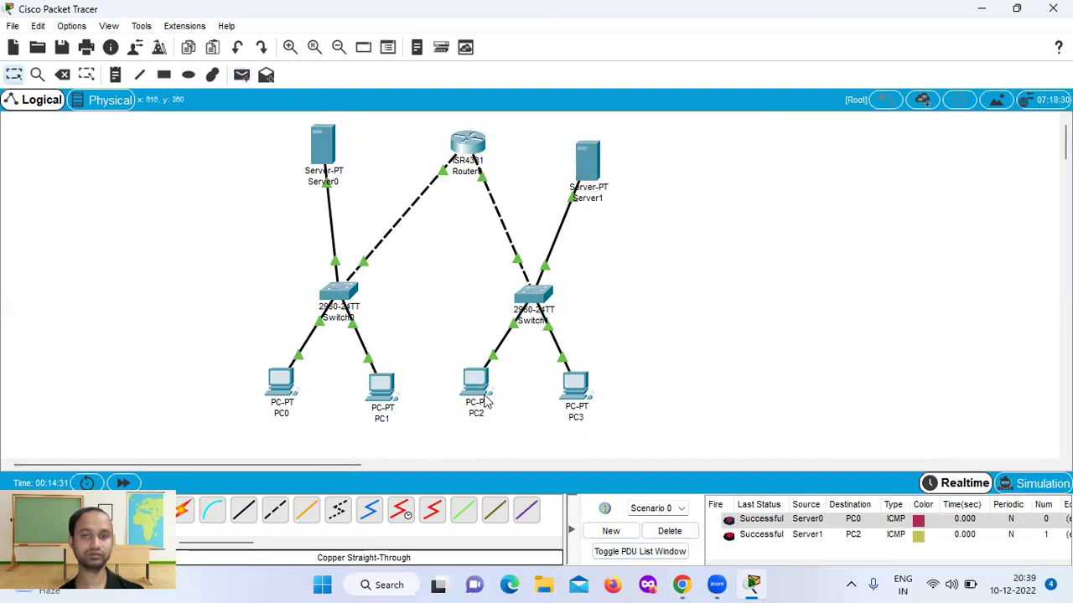
click(243, 76)
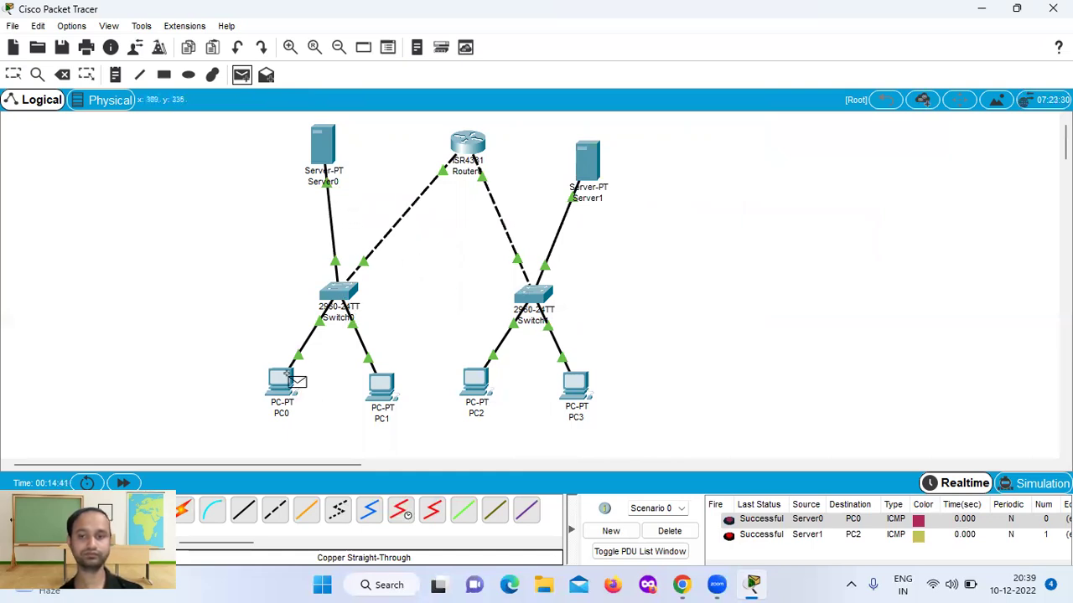
click(575, 384)
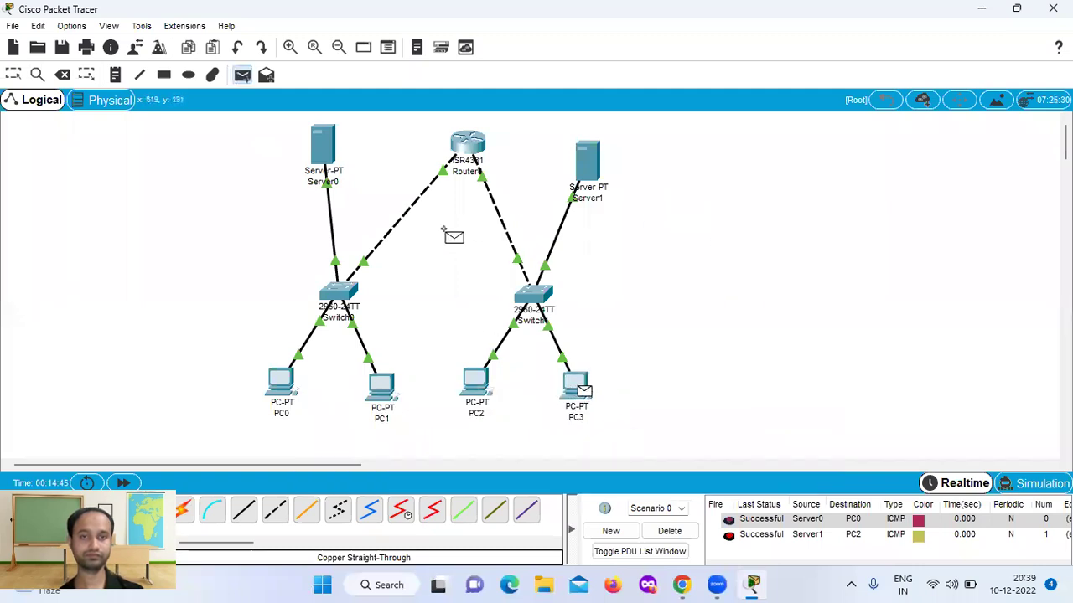
click(333, 154)
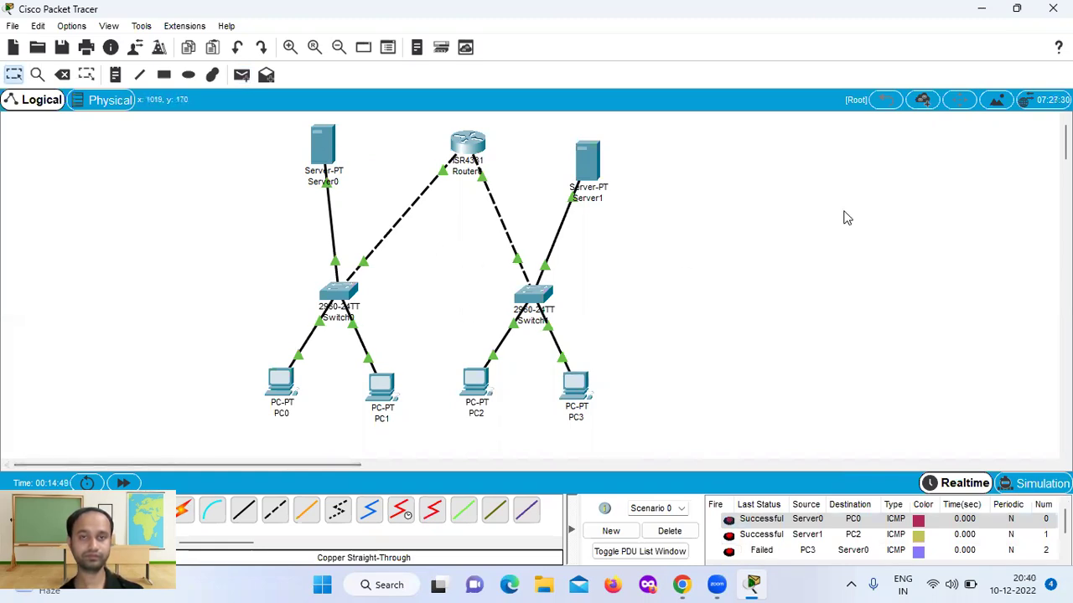
click(242, 77)
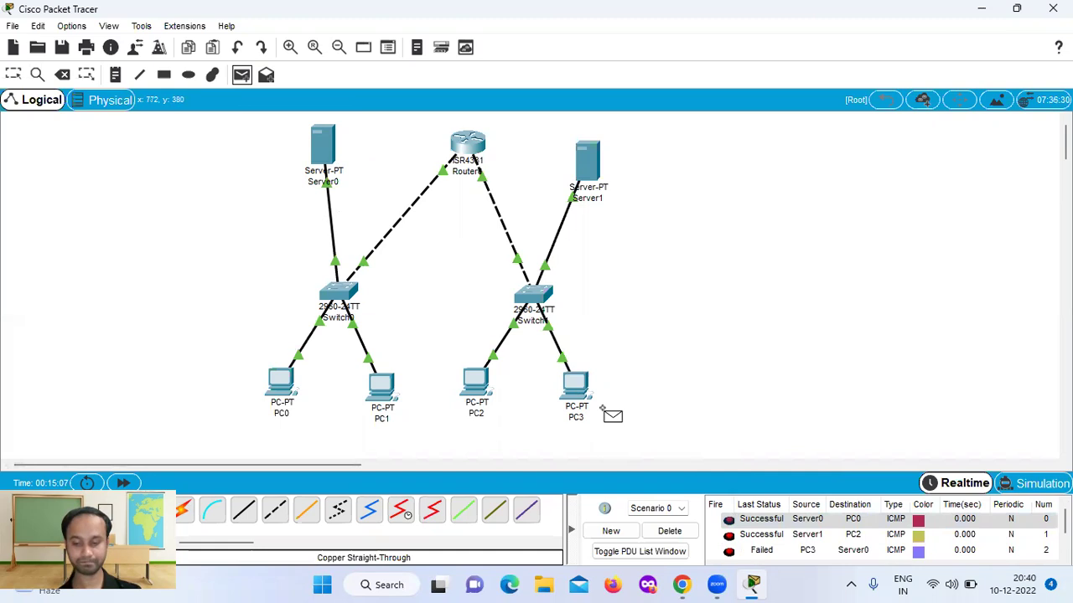
key(Escape)
click(241, 75)
key(Escape)
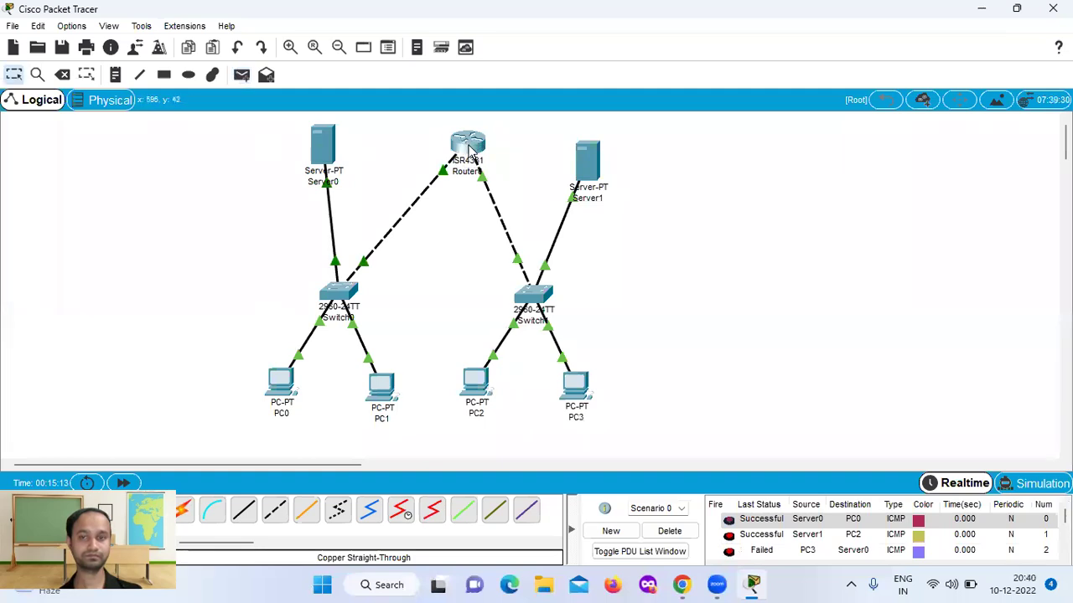
- Check Router0's Config window, then add a simple ping from Server1 to Router0
click(469, 147)
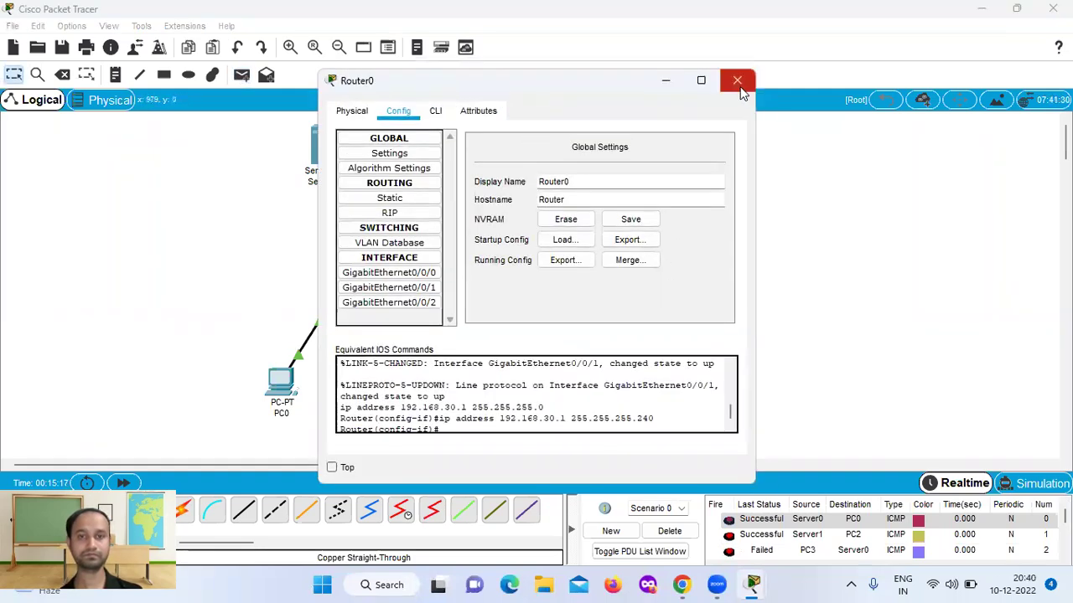
click(738, 83)
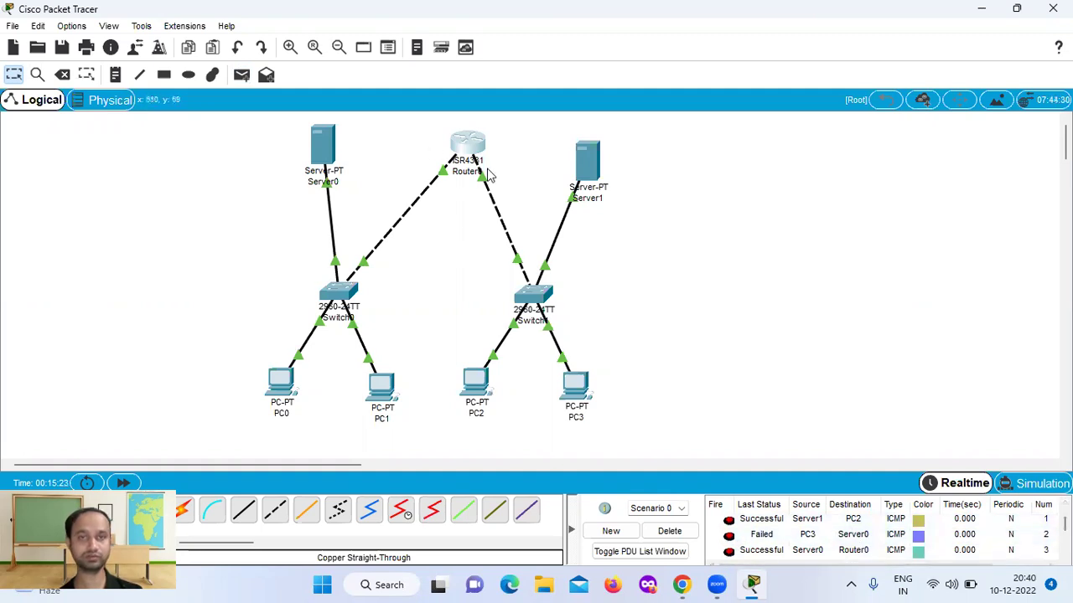
click(243, 76)
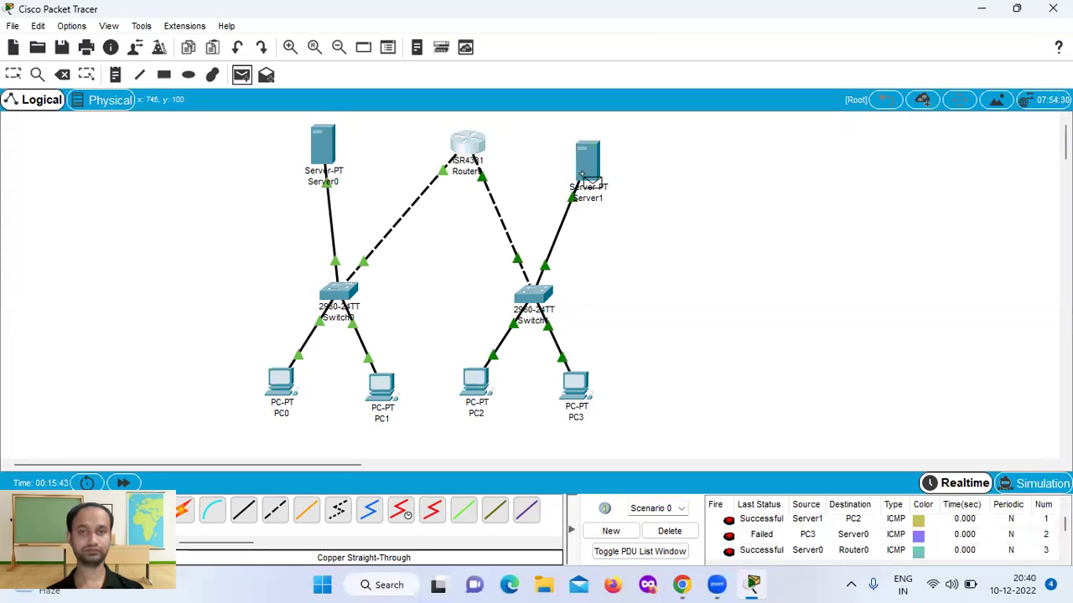
mouse_move(585, 167)
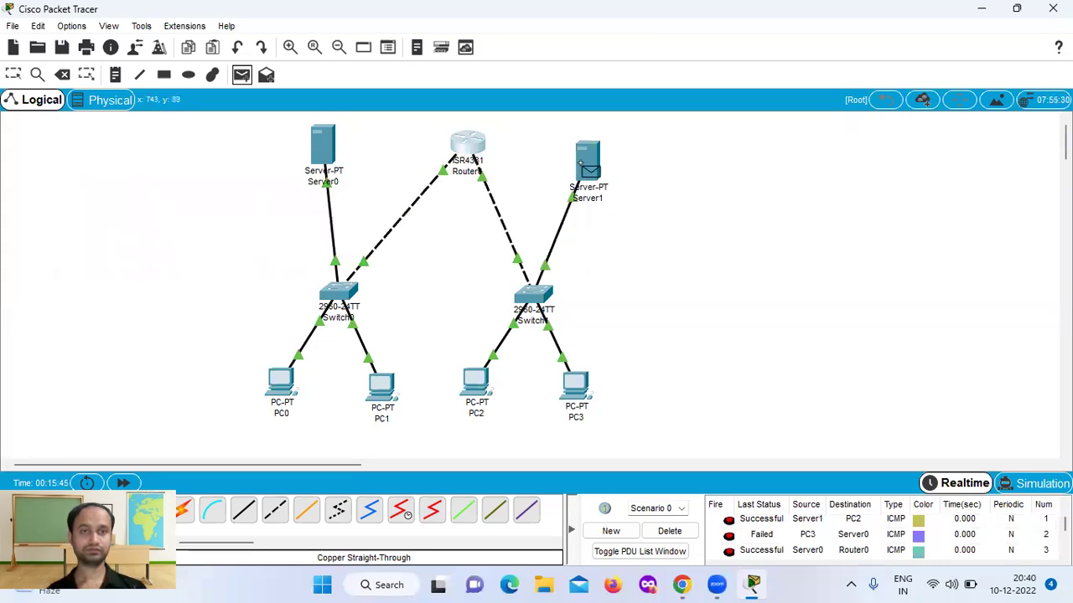
click(585, 167)
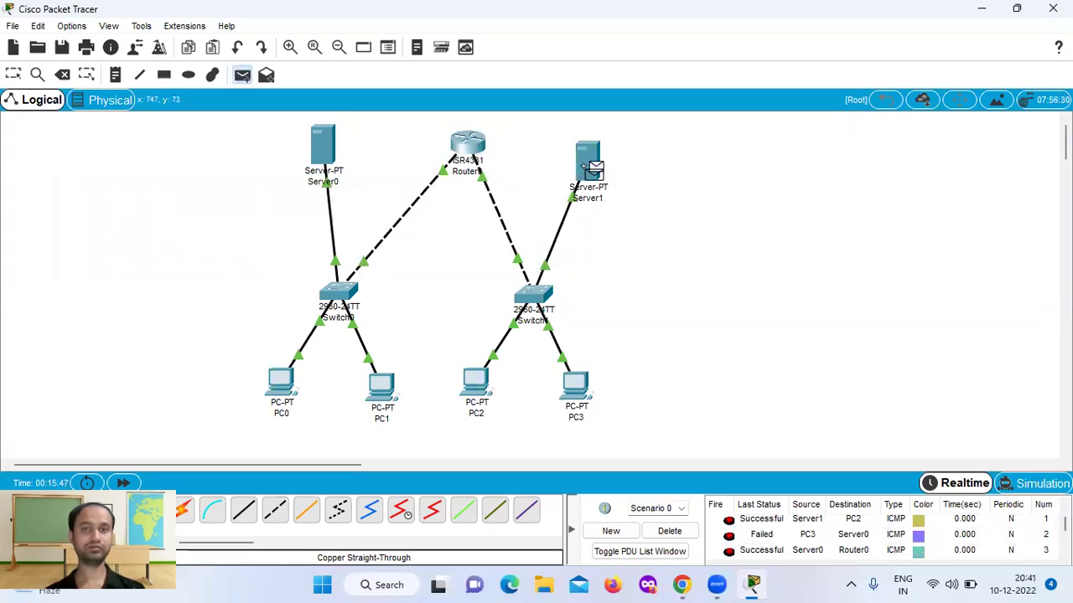
click(468, 144)
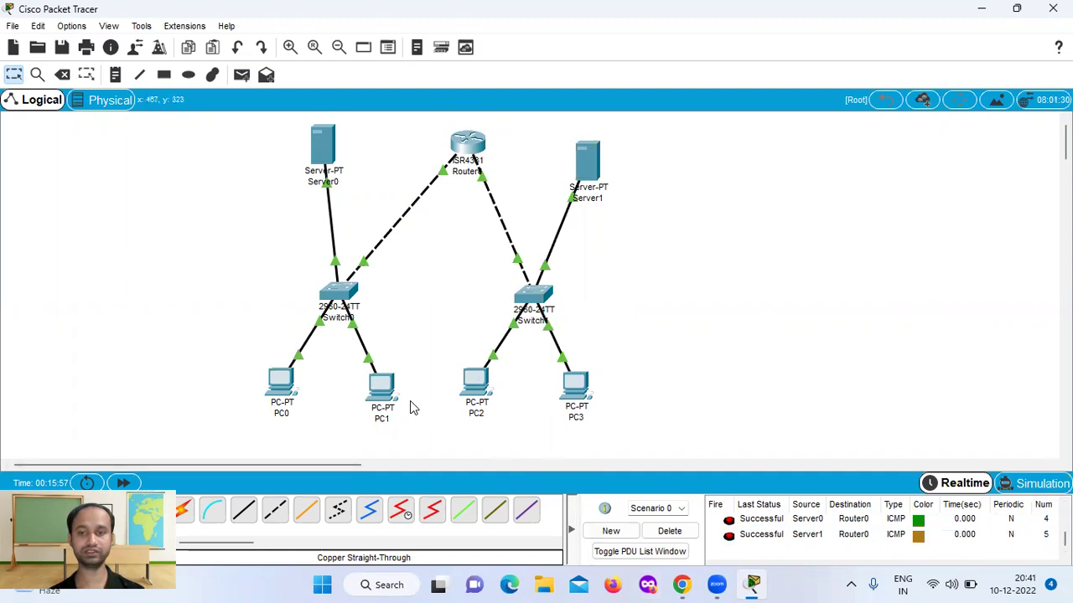
- Clear the PDU list and add pings Server0→Server1, Server0→PC0 and Server1→PC2
click(669, 532)
click(240, 75)
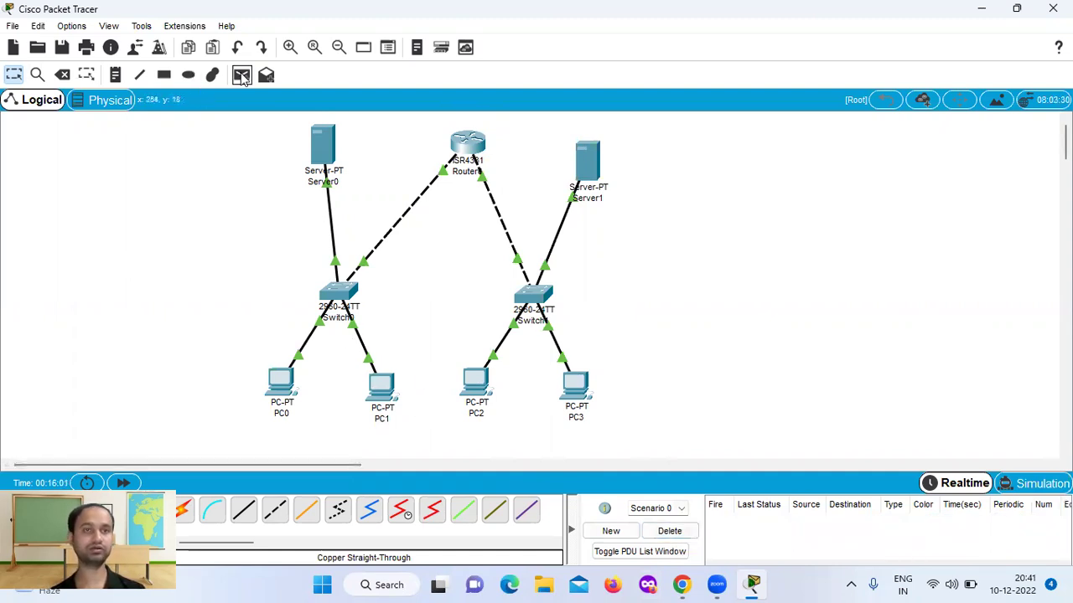
click(318, 153)
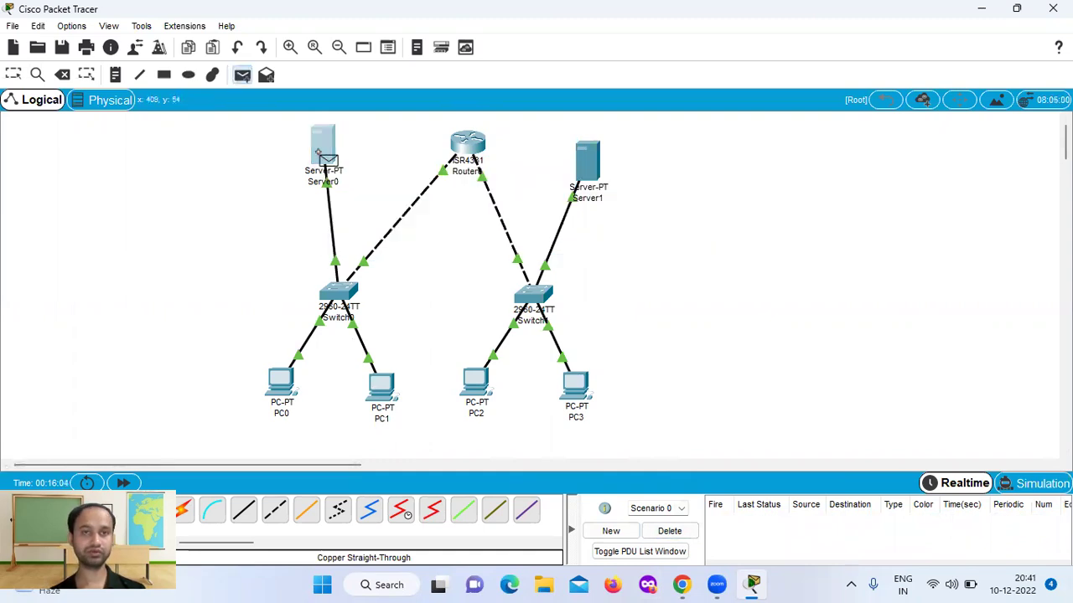
click(589, 163)
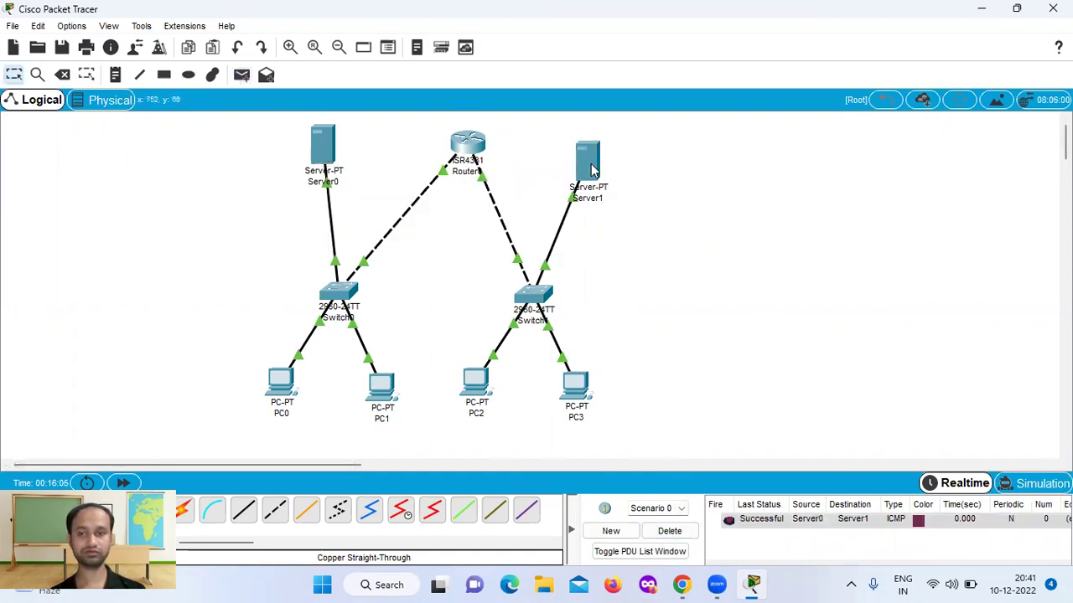
click(240, 76)
click(327, 147)
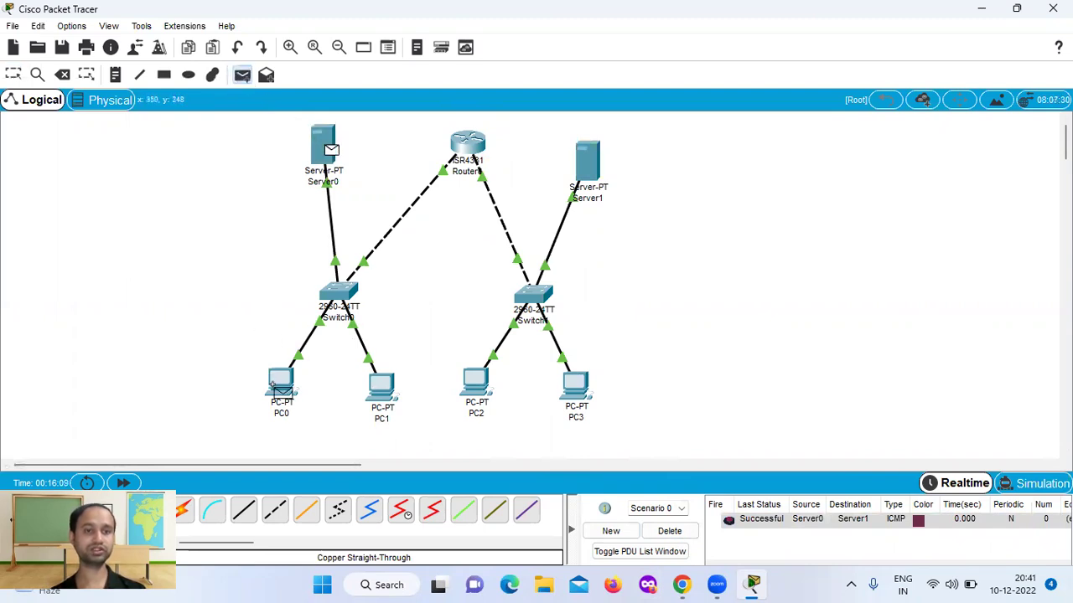
click(283, 388)
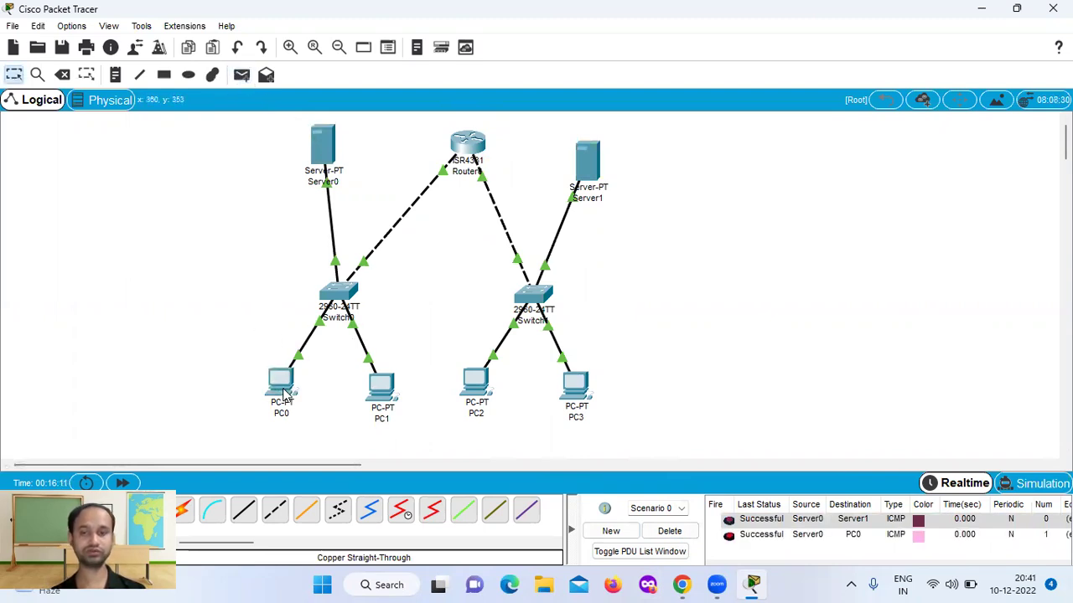
click(241, 75)
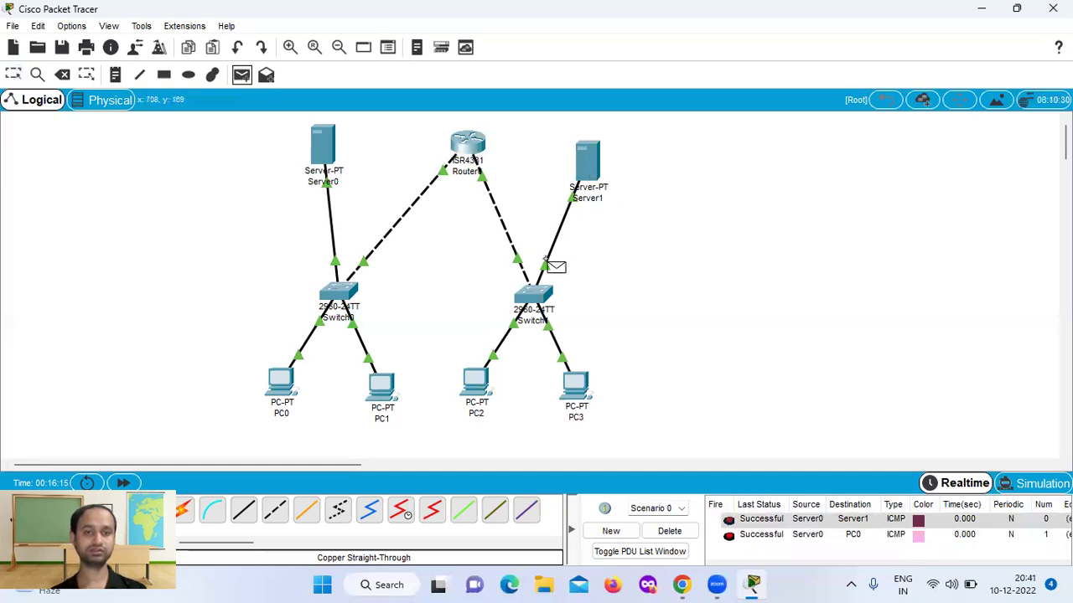
click(588, 164)
click(486, 394)
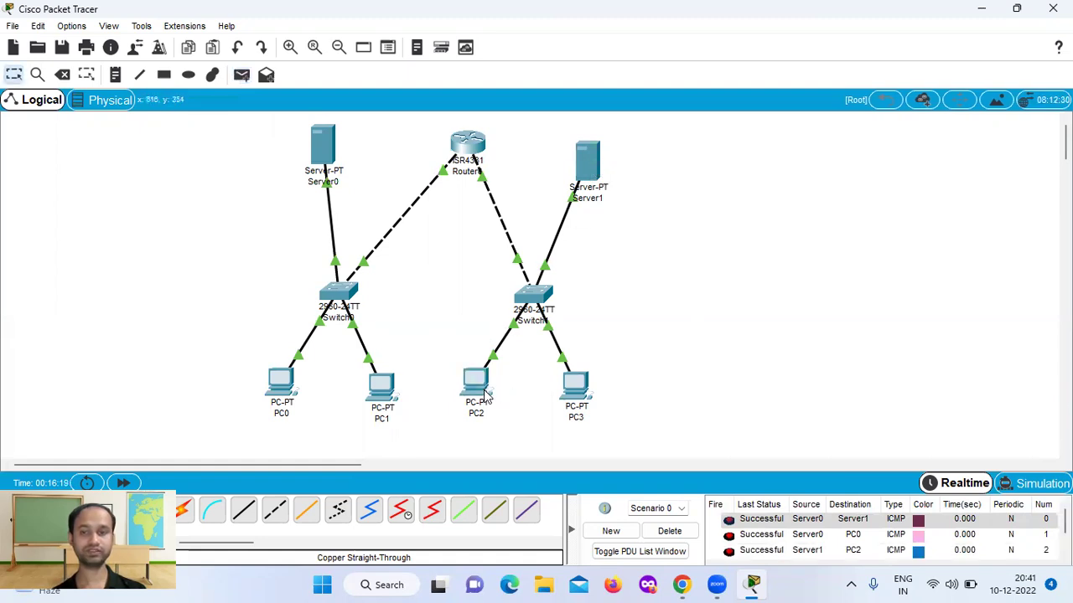
- Cancel a complex PDU, then add pings Server1→PC3 and Server0→PC1
click(266, 75)
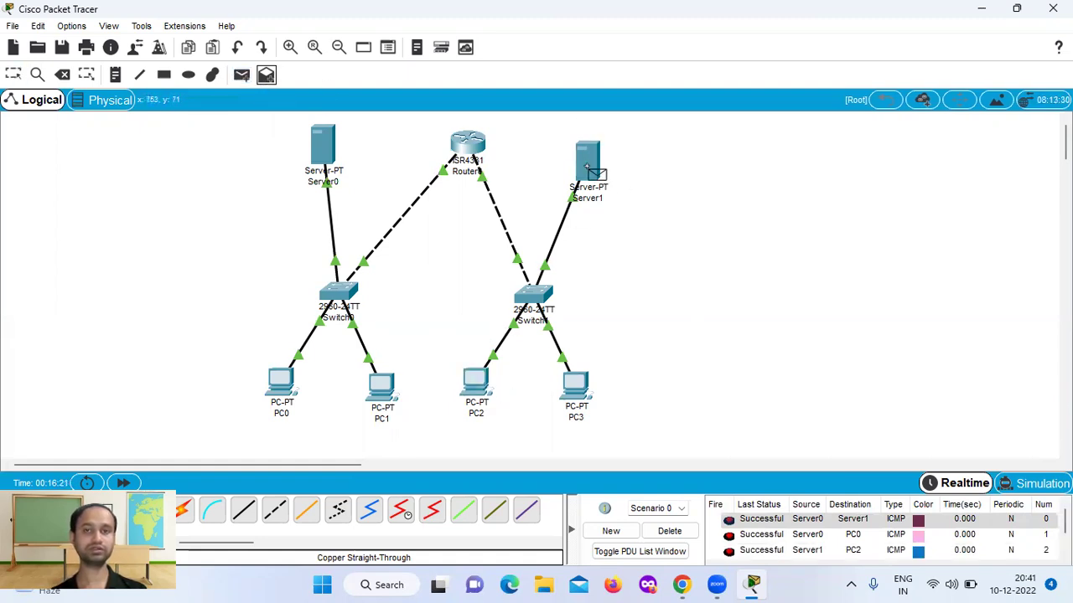
click(588, 161)
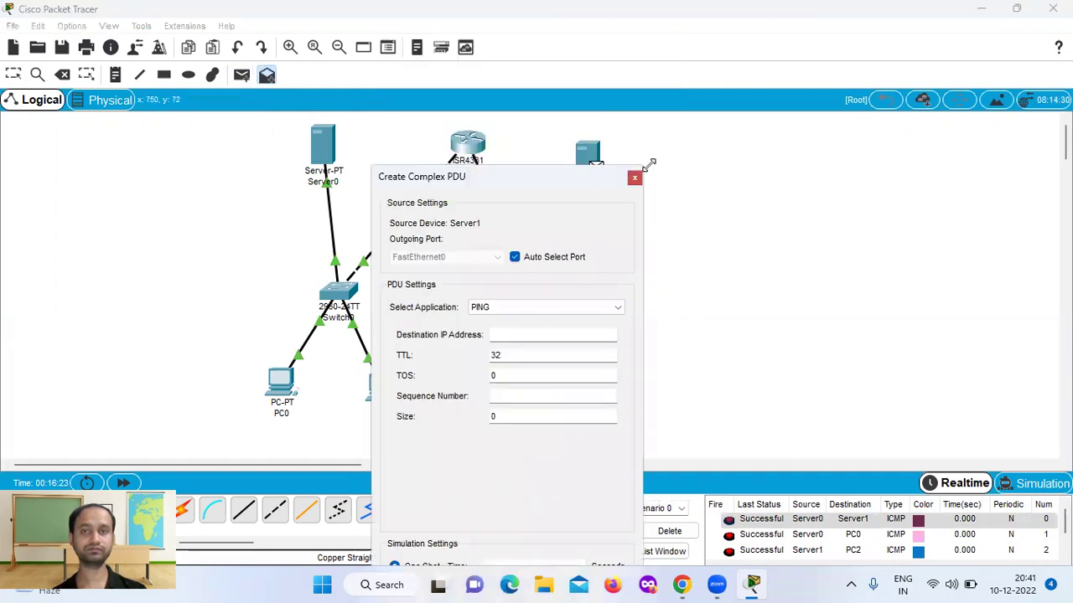
click(634, 176)
click(241, 76)
click(587, 164)
click(576, 390)
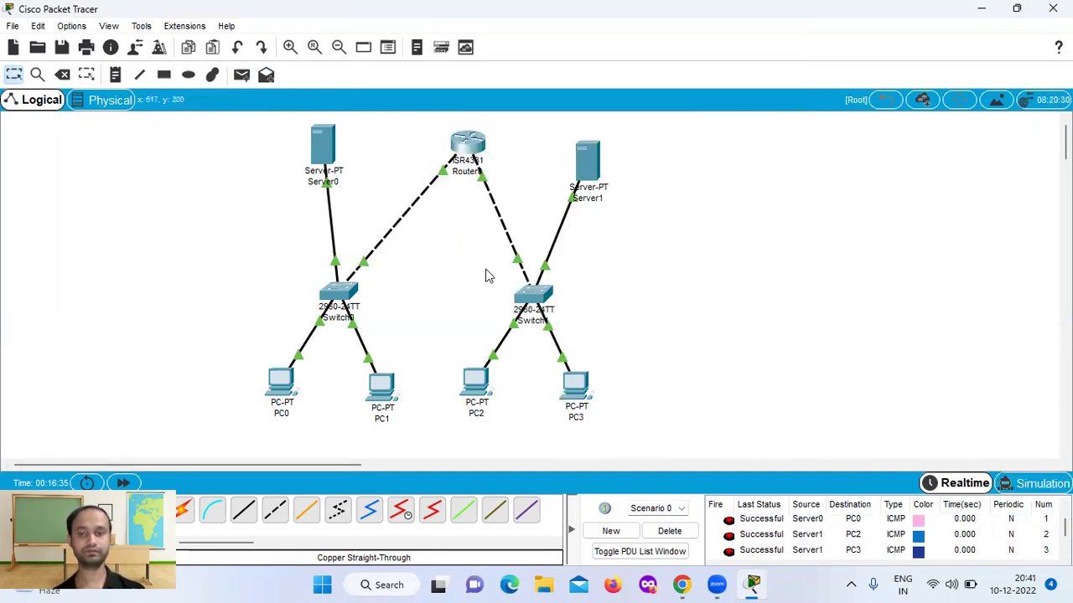
click(242, 76)
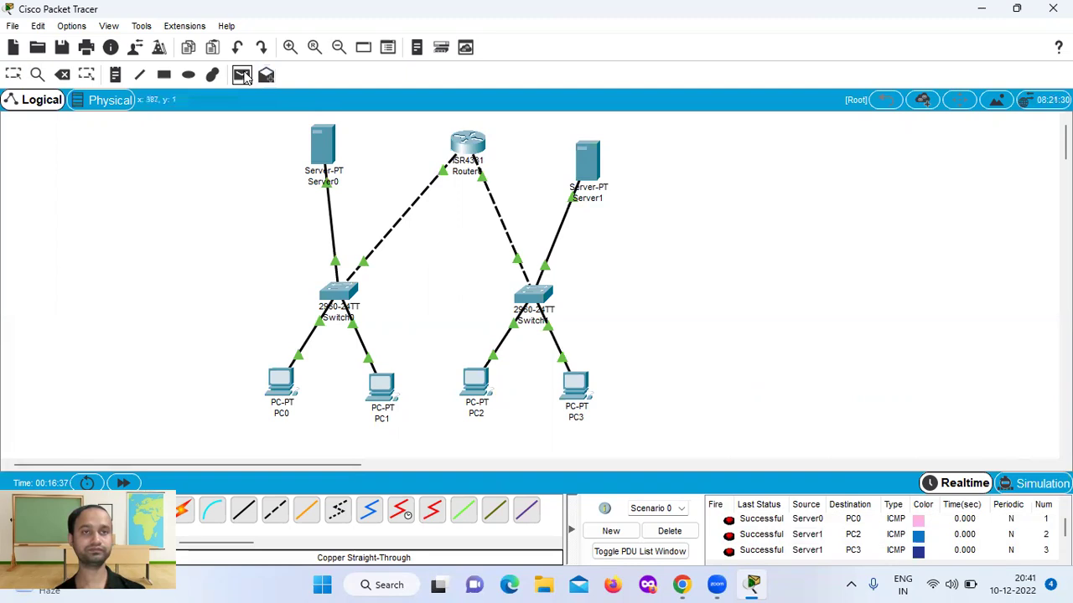
click(327, 155)
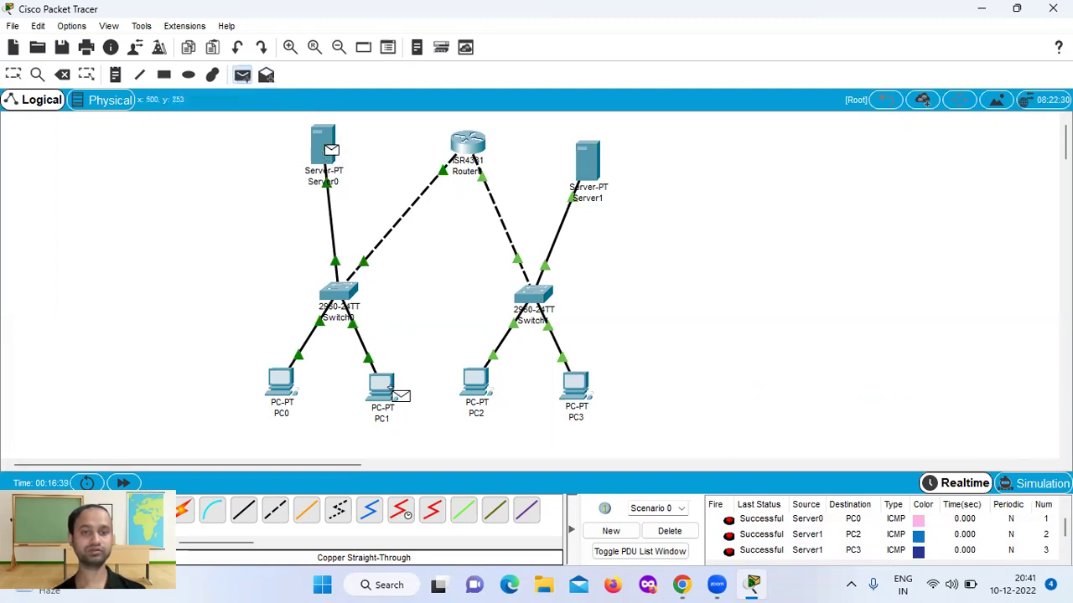
click(384, 387)
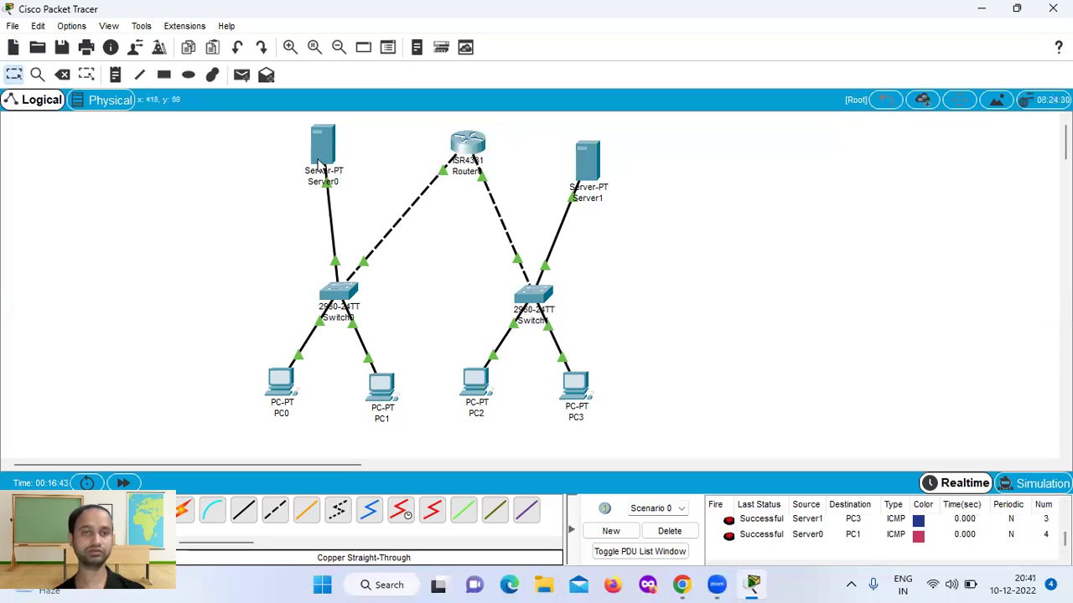
- Add simple pings from Server0 and from Server1 to Router0
mouse_move(312, 159)
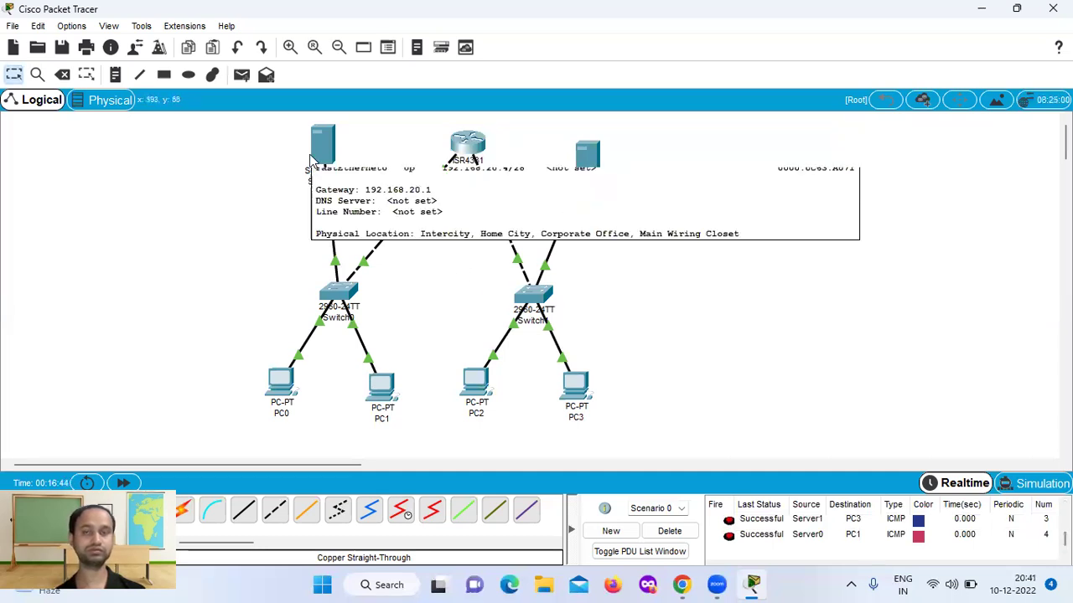
click(241, 75)
click(323, 149)
click(586, 159)
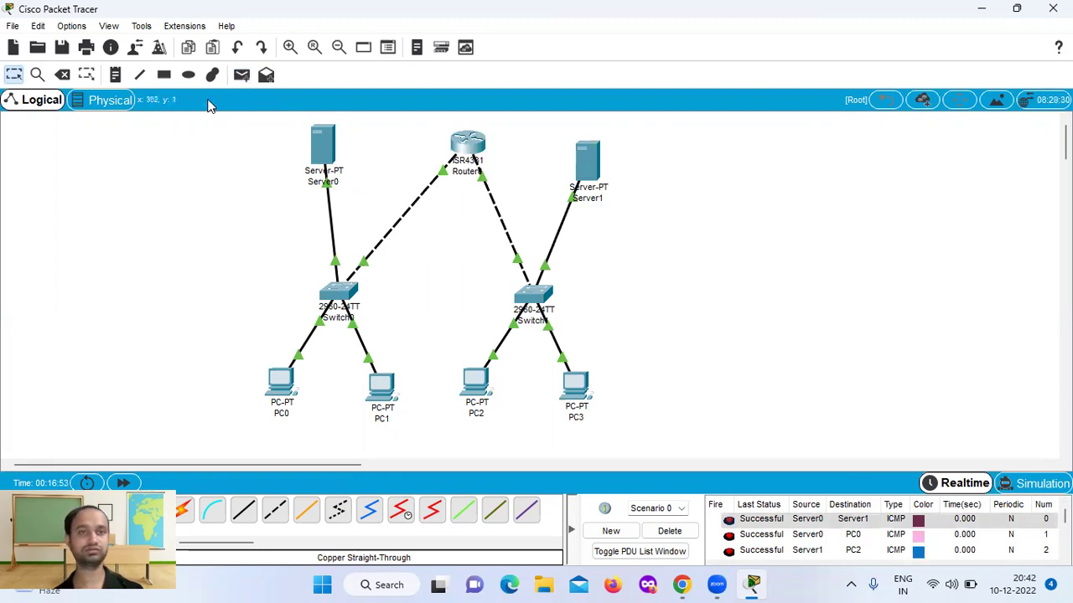
click(241, 76)
click(586, 161)
click(472, 150)
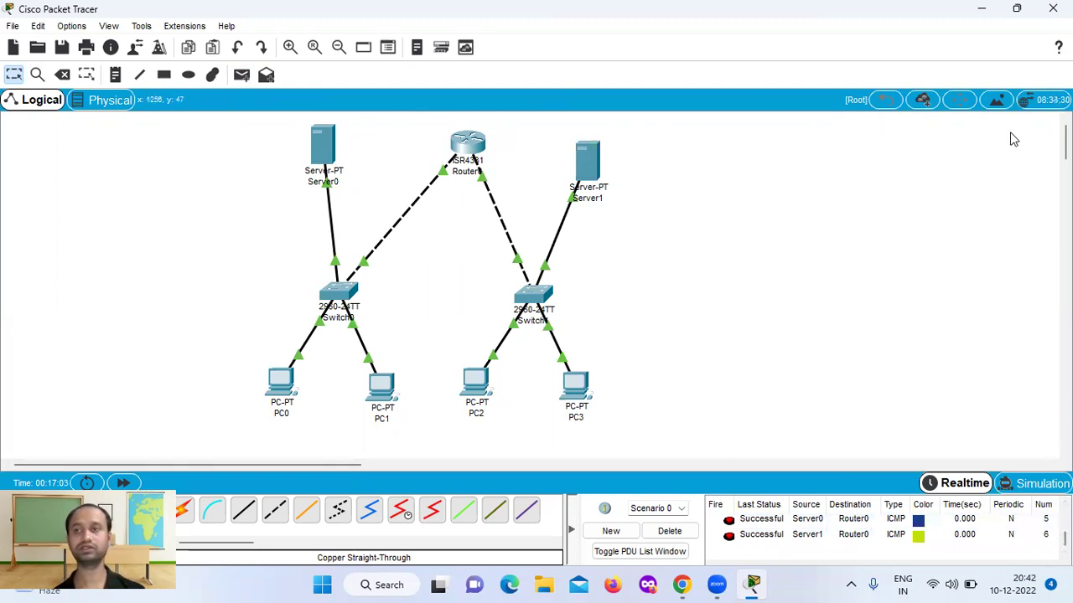
- Enter Simulation mode and play it to watch the seven pings travel
click(1040, 484)
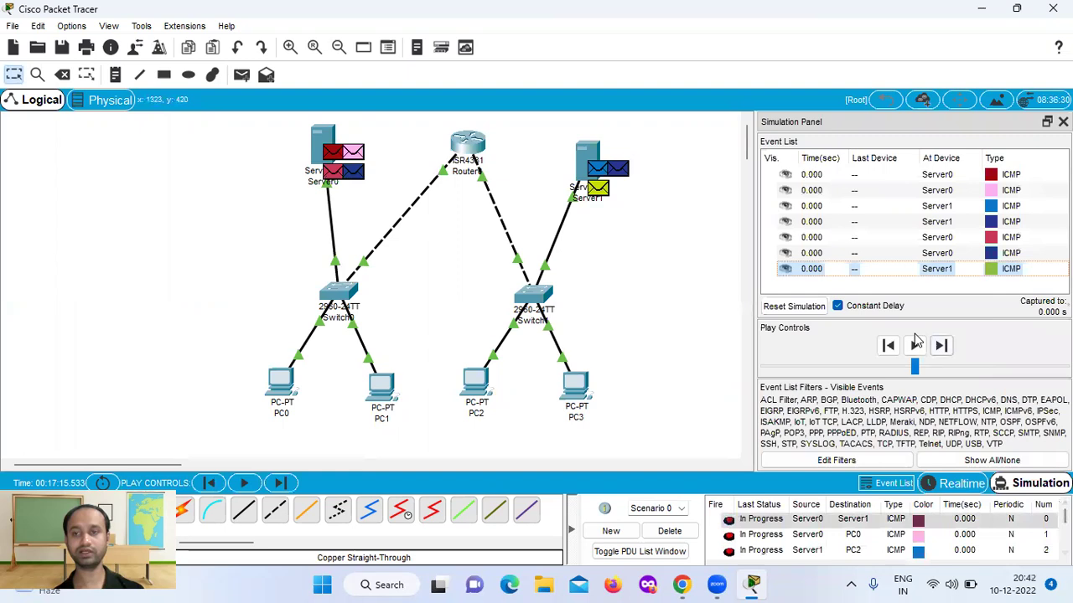
click(914, 346)
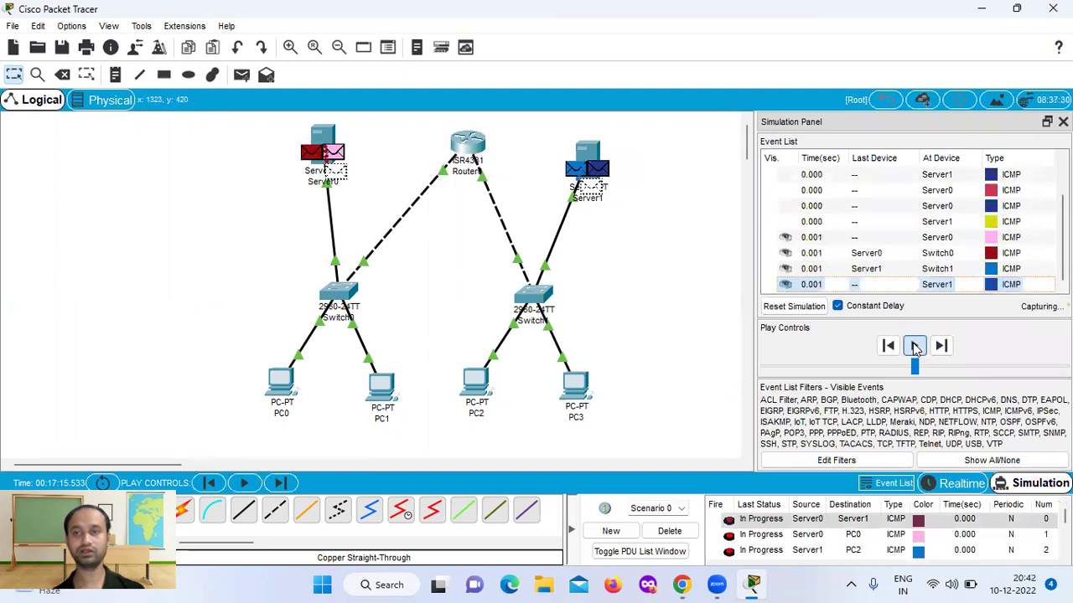